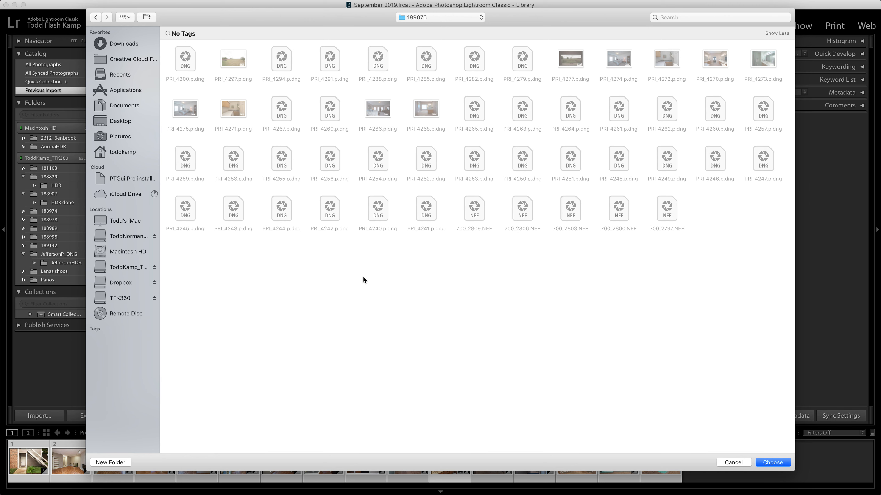
# Choose the folder 189194 inside Sept 19 as the source folder for the photo import
pyautogui.click(442, 18)
pyautogui.click(438, 23)
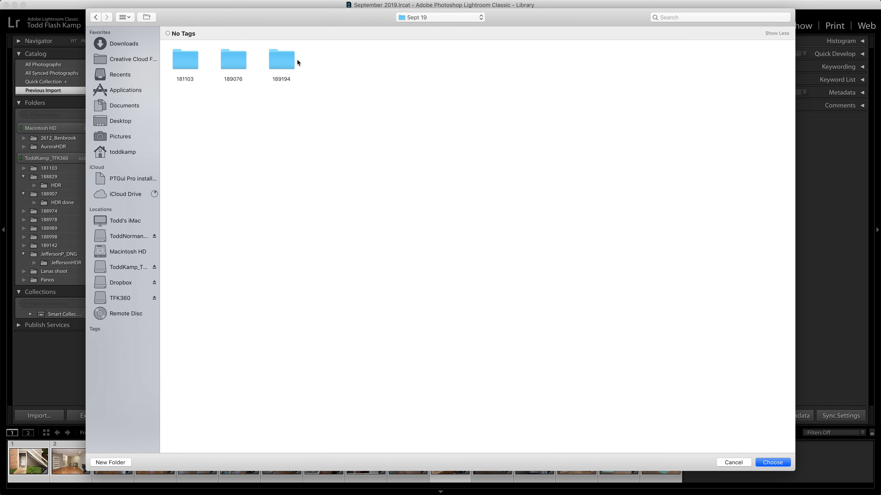
pyautogui.click(283, 64)
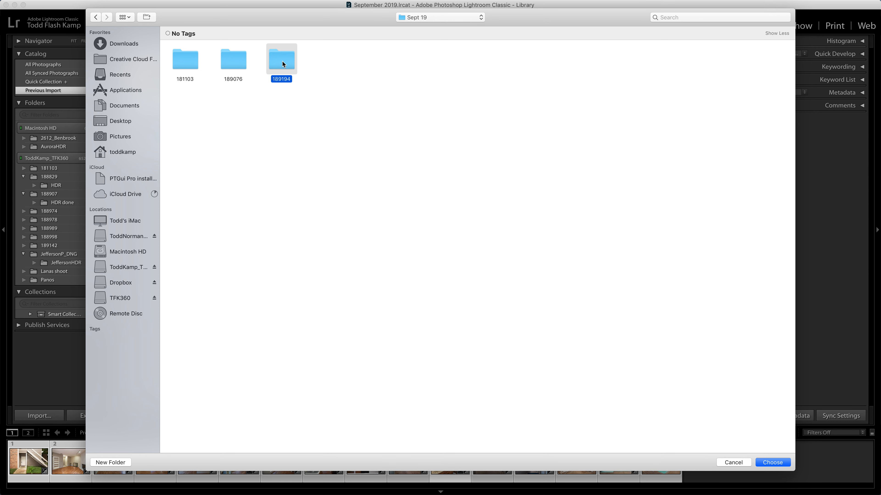
pyautogui.doubleClick(283, 64)
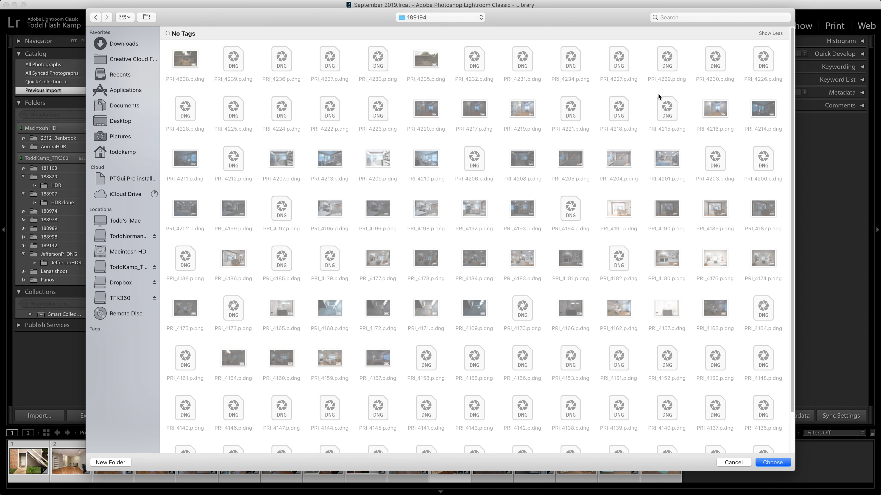
pyautogui.click(773, 462)
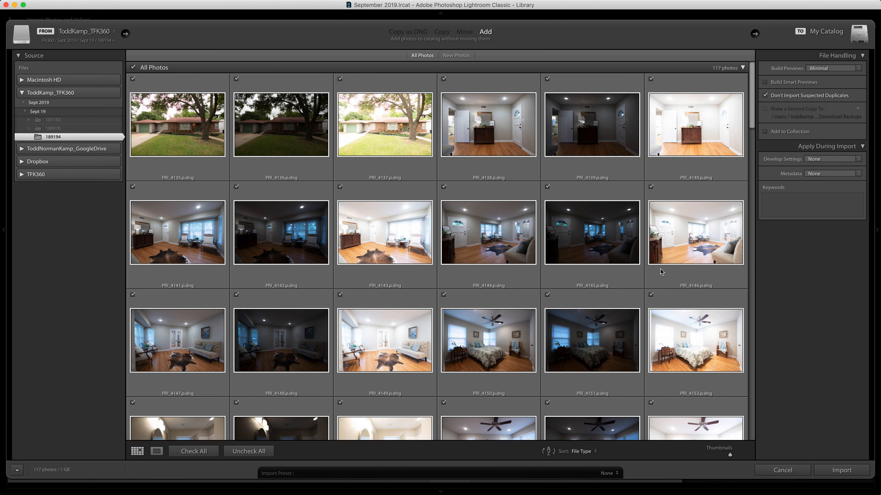
# Exclude the three bathroom shots PRI_4168, PRI_4169 and PRI_4170 from the import
pyautogui.moveTo(751, 123); pyautogui.dragTo(753, 197)
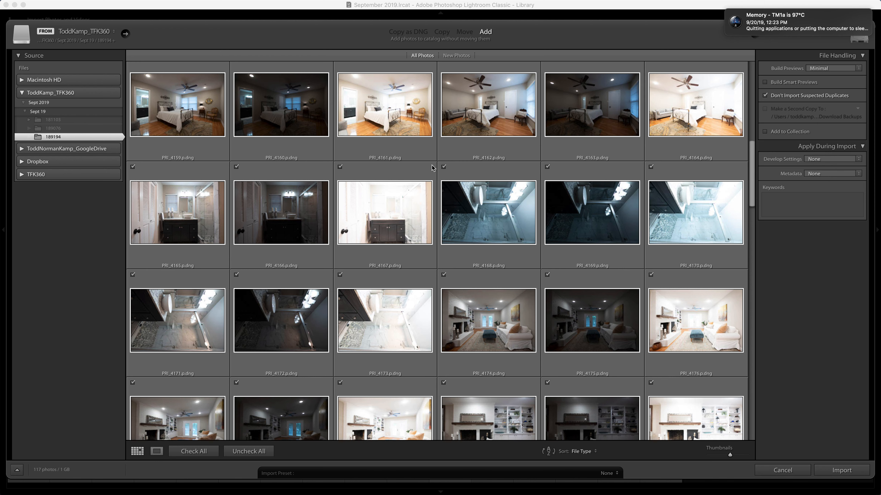
pyautogui.click(443, 166)
pyautogui.click(547, 167)
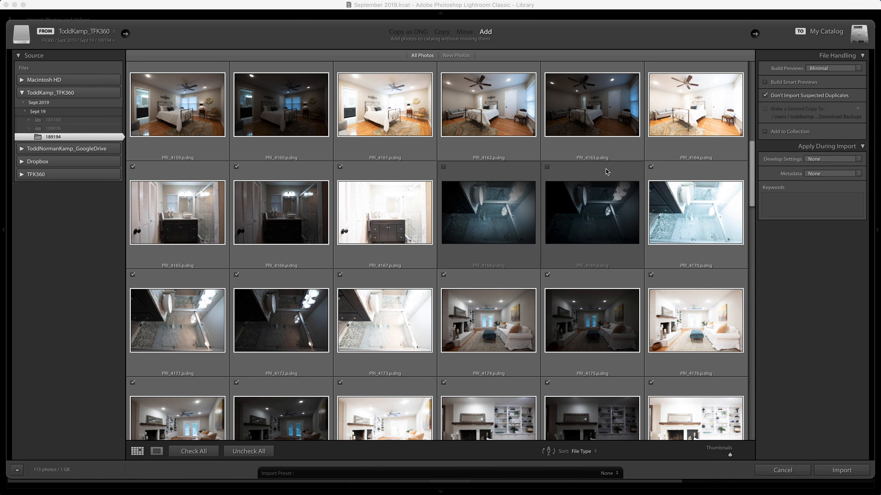
pyautogui.click(651, 167)
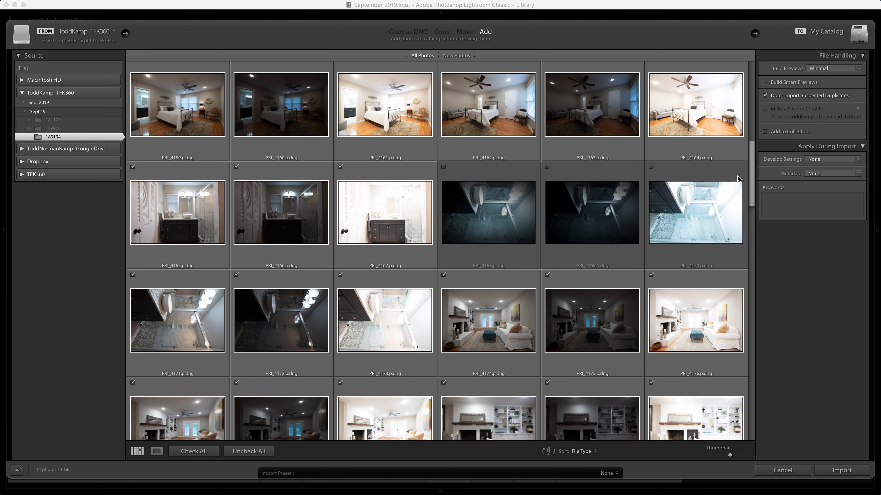
# Exclude the three kitchen shots PRI_4195, PRI_4196 and PRI_4197 from the import
pyautogui.moveTo(749, 166); pyautogui.dragTo(751, 249)
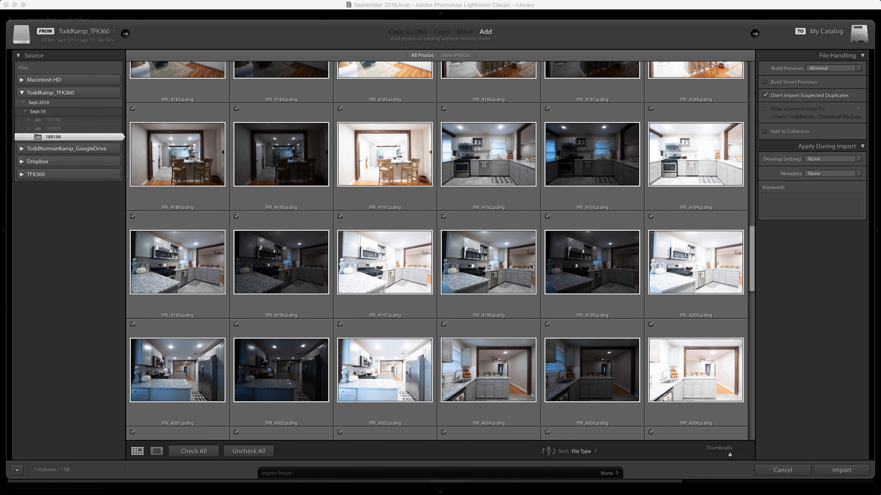
pyautogui.click(133, 216)
pyautogui.click(236, 216)
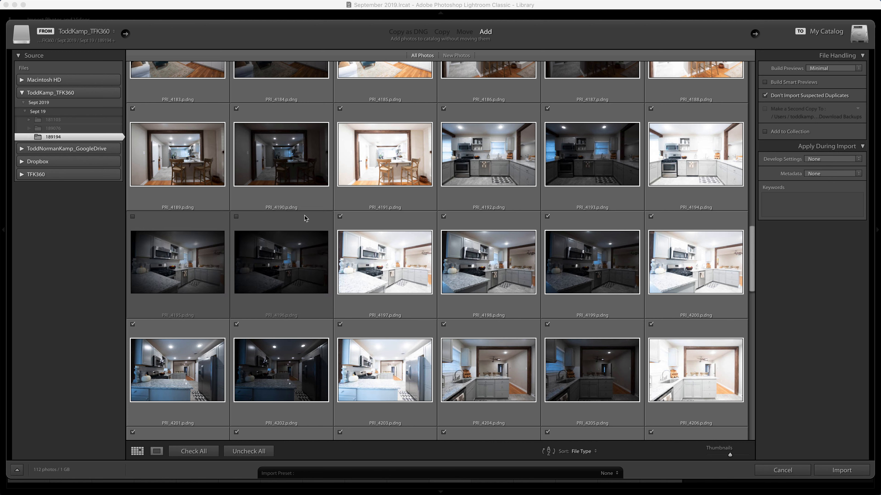
pyautogui.click(339, 217)
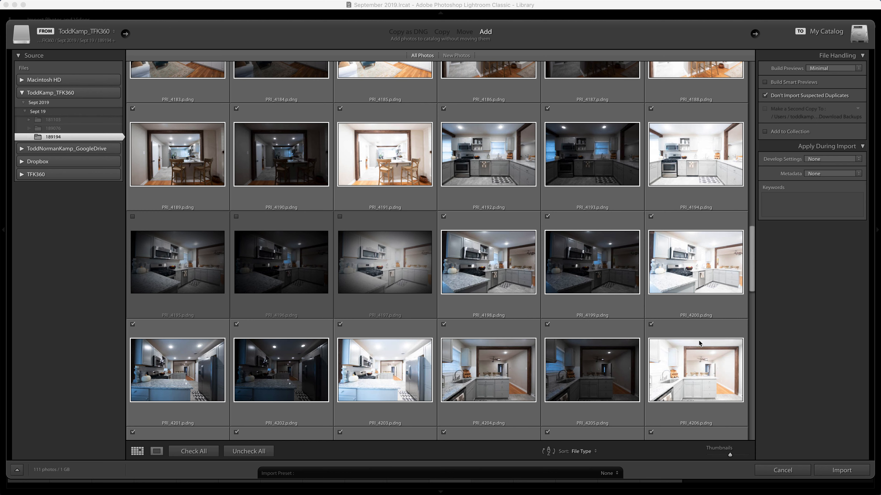
# Review the rest of the photos through 700_2794.NEF and import the checked ones into the catalog
pyautogui.moveTo(753, 239); pyautogui.dragTo(753, 272)
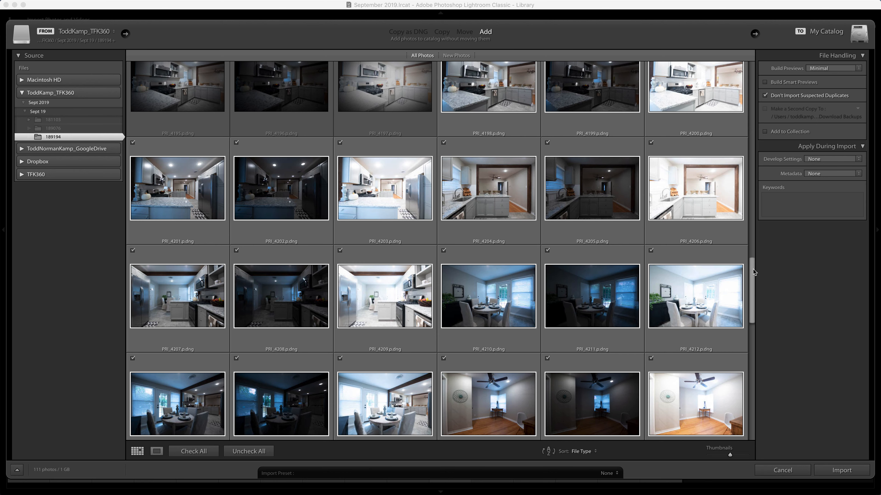
pyautogui.moveTo(753, 276); pyautogui.dragTo(747, 397)
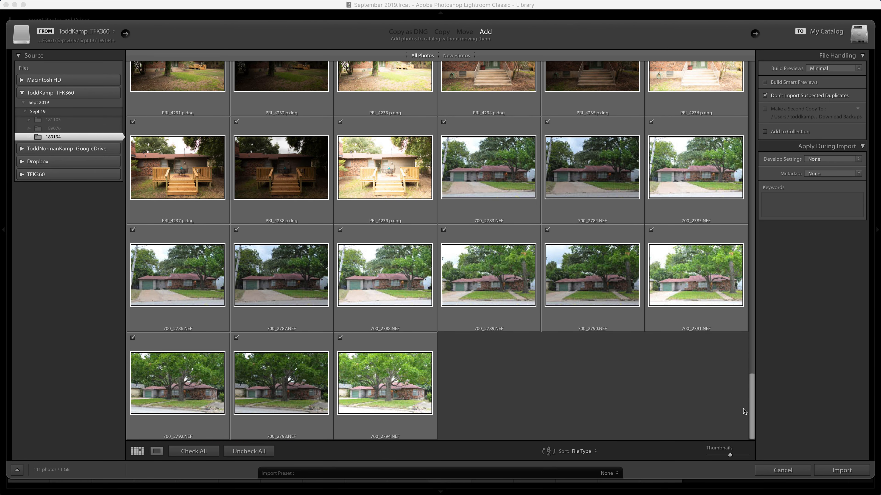
pyautogui.click(839, 471)
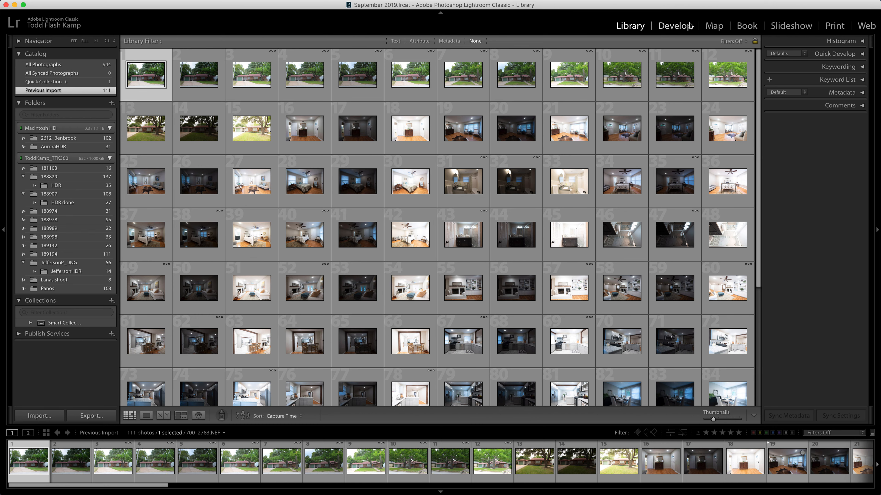
# Open 700_2783.NEF in the Develop module and set its white balance to Daylight
pyautogui.click(674, 25)
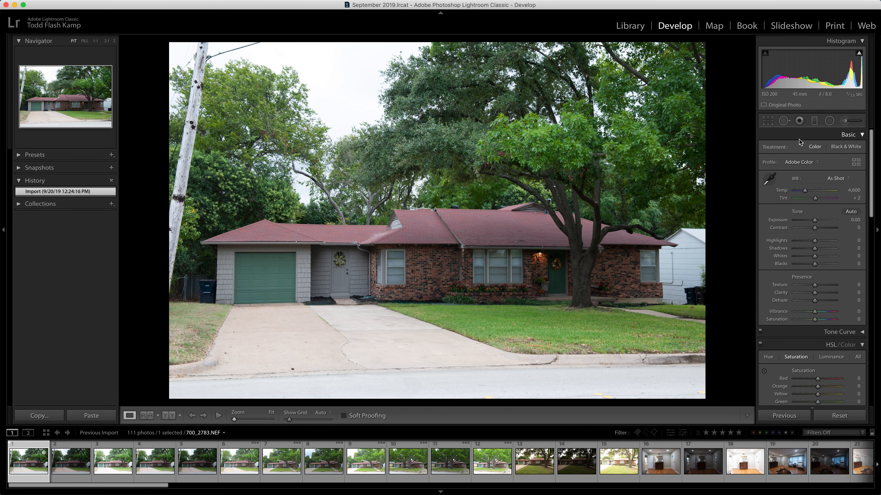
pyautogui.click(843, 180)
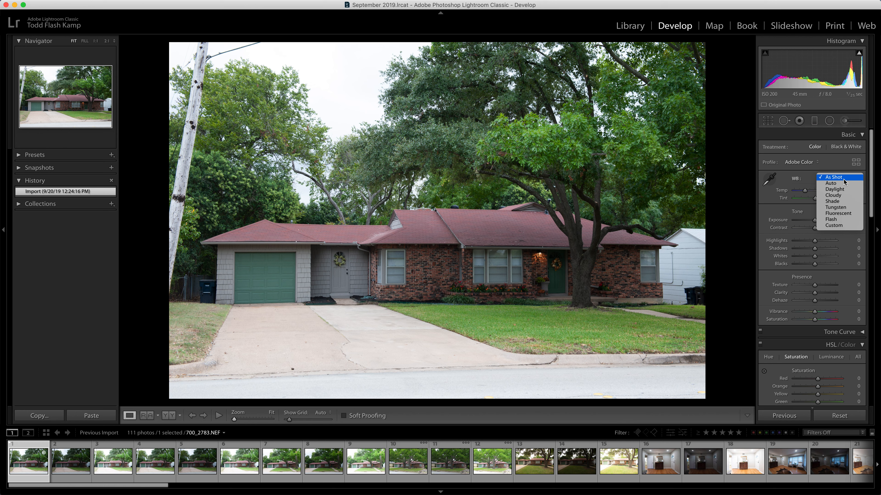
pyautogui.click(844, 190)
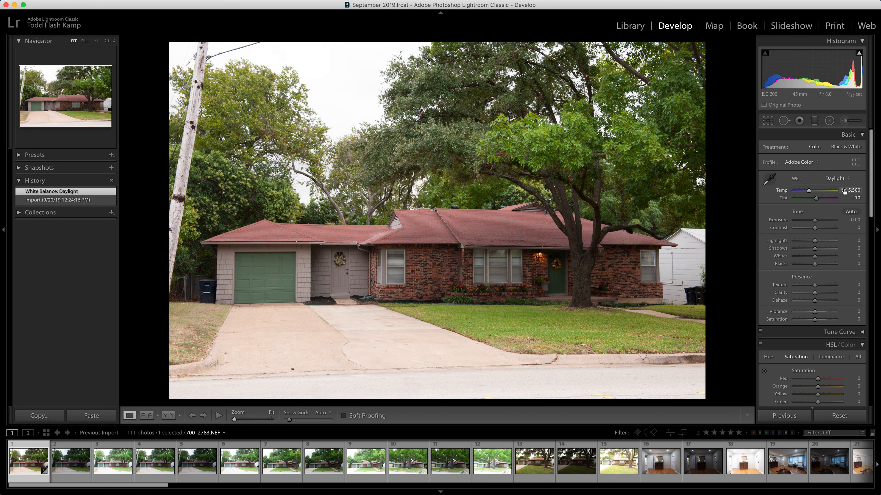
# Try the Cloudy white balance on 700_2783.NEF and return it to Daylight
pyautogui.click(846, 178)
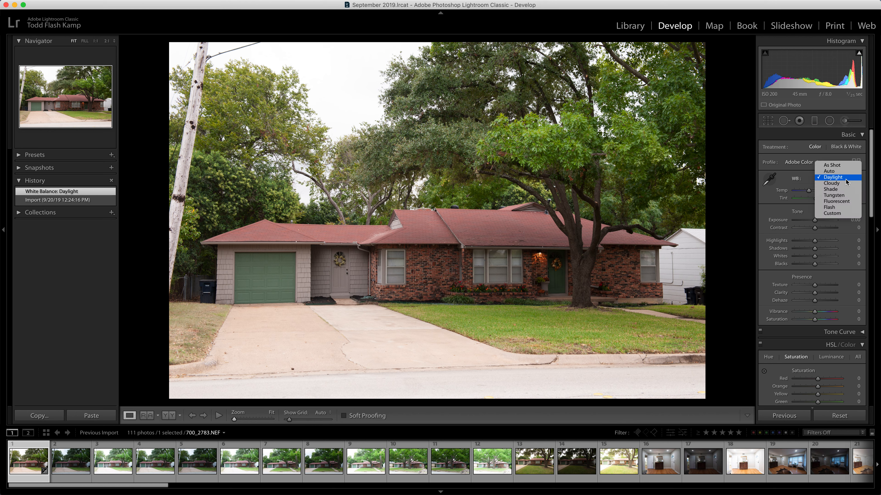
pyautogui.click(845, 184)
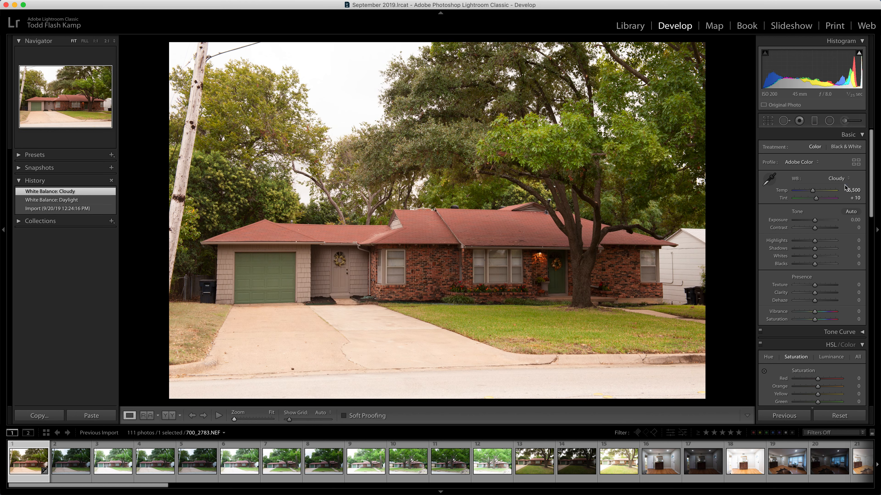
pyautogui.click(846, 180)
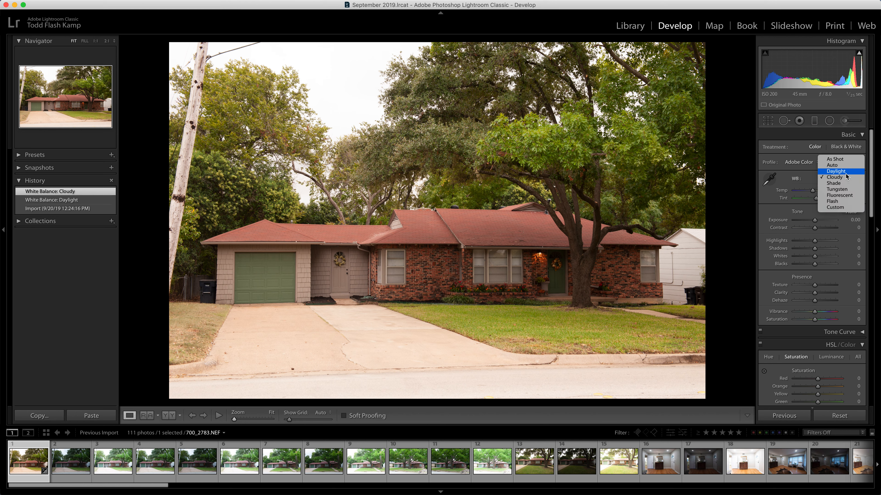
pyautogui.click(846, 175)
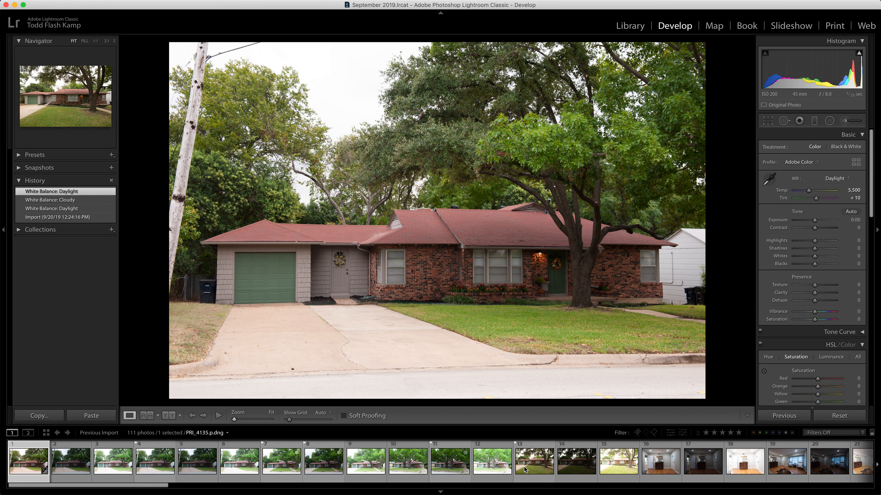
# Synchronize the develop settings of 700_2783.NEF, including white balance, to the exterior shots through 700_2794.NEF
pyautogui.keyDown('shift'); pyautogui.click(496, 464); pyautogui.keyUp('shift')
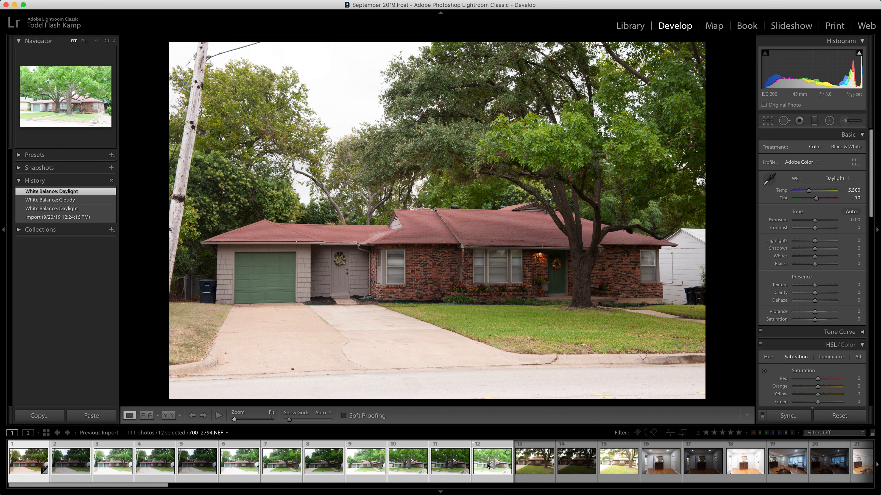
pyautogui.click(787, 417)
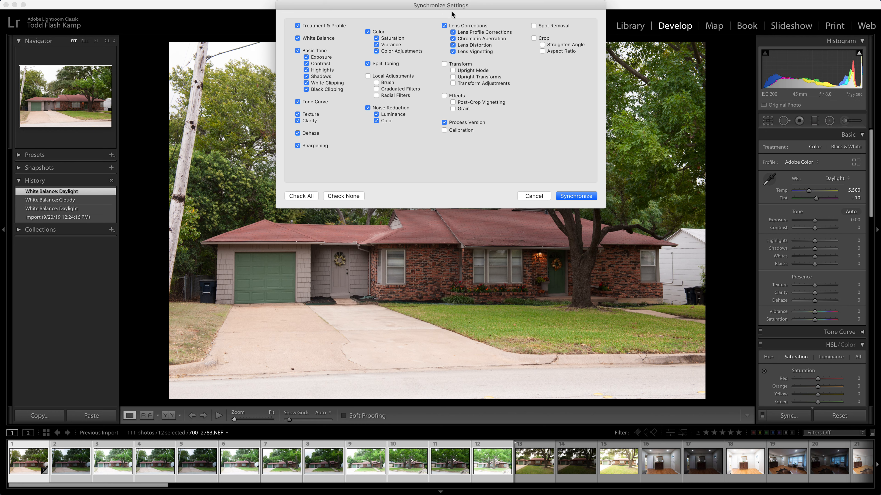
pyautogui.click(573, 196)
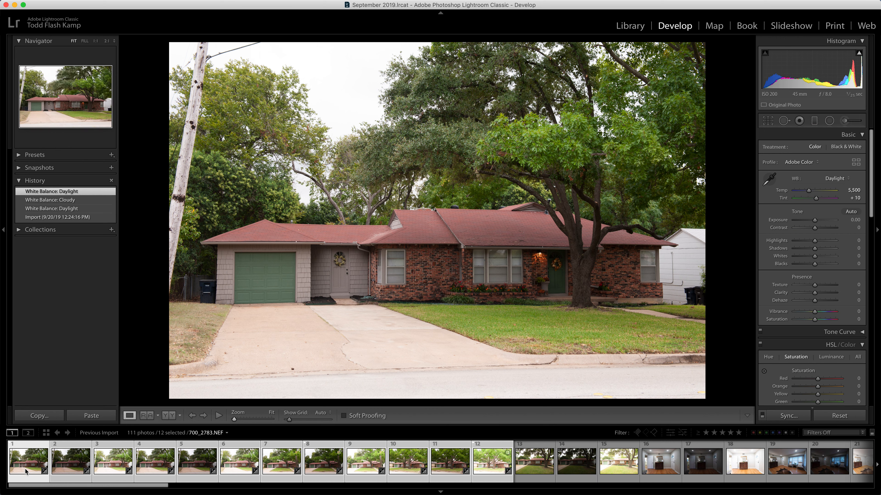
# Select only 700_2783.NEF and apply the automatic tone adjustment to it
pyautogui.click(582, 471)
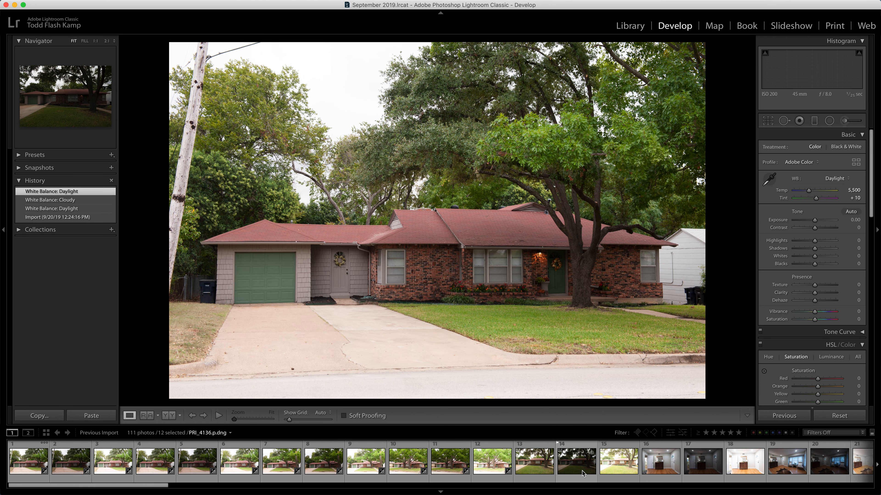
pyautogui.click(36, 462)
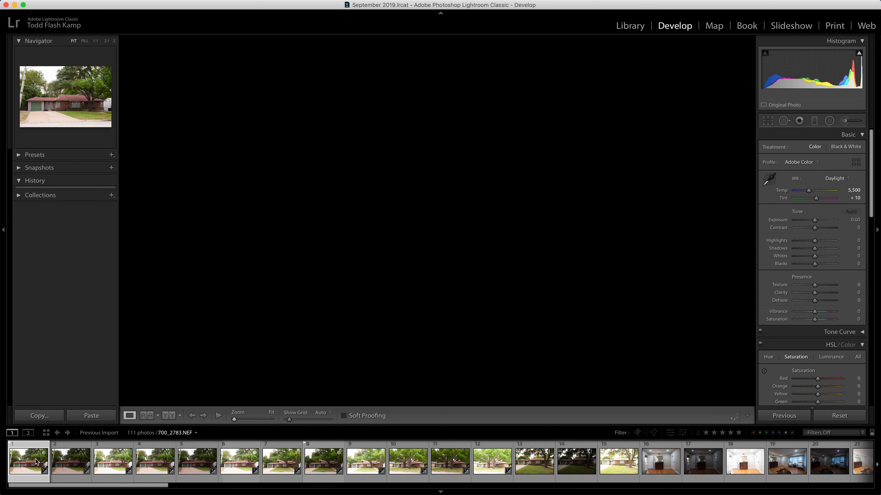
pyautogui.click(851, 212)
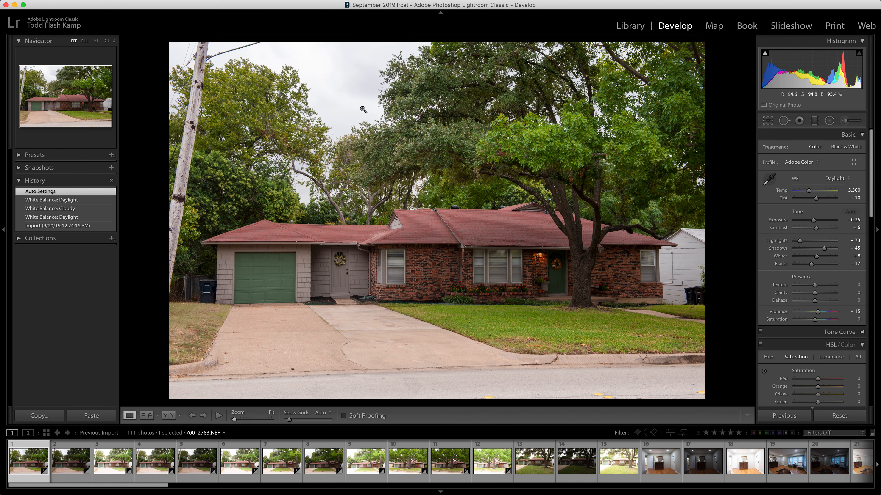
# On 700_2784.NEF, set Highlights to -100, Shadows to +100 and Exposure to -0.40
pyautogui.press('Right')
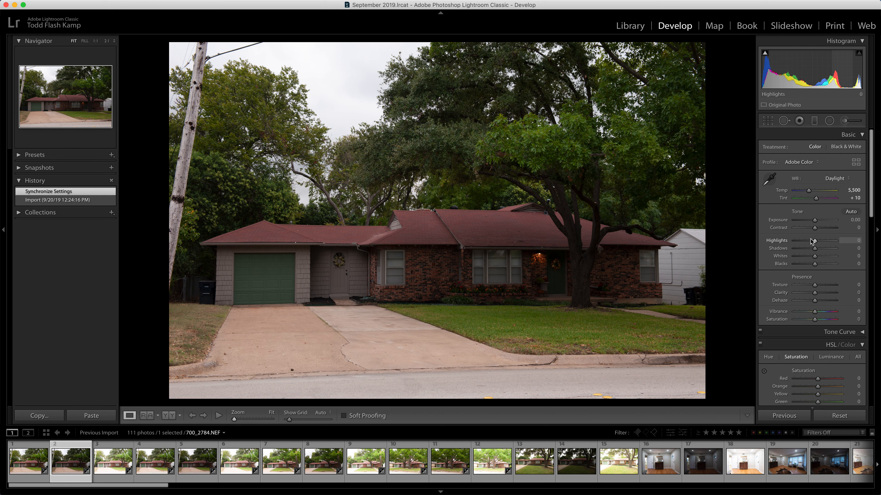
pyautogui.moveTo(814, 242); pyautogui.dragTo(787, 242)
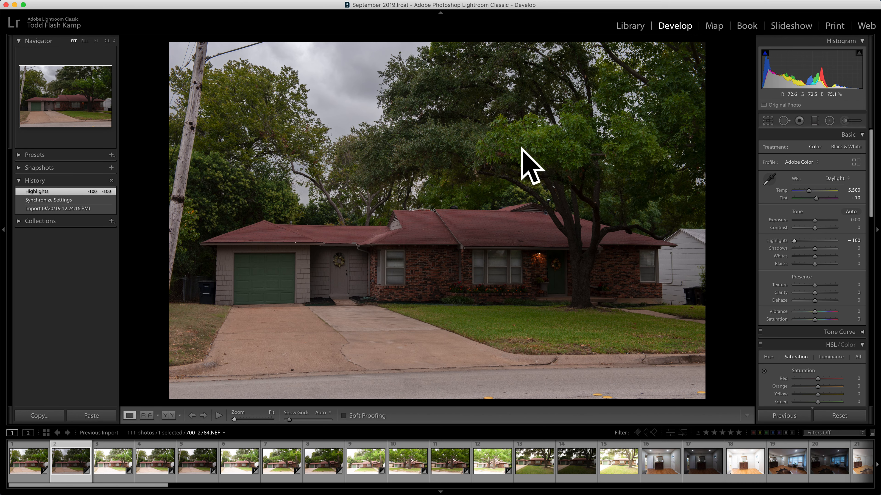
pyautogui.moveTo(815, 220); pyautogui.dragTo(812, 223)
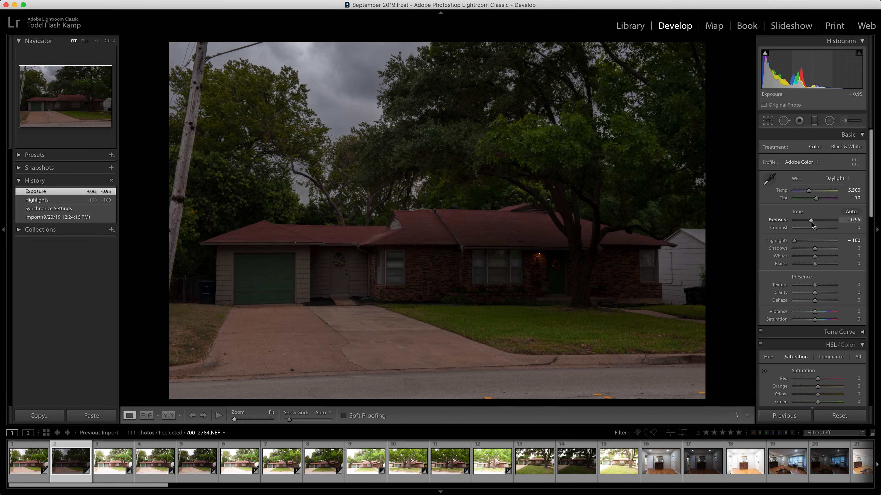
pyautogui.moveTo(816, 249); pyautogui.dragTo(838, 249)
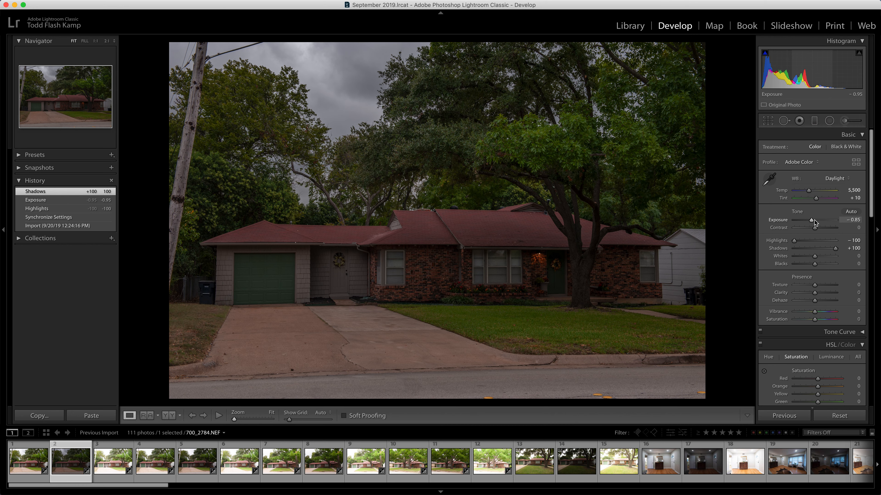
pyautogui.moveTo(814, 221); pyautogui.dragTo(815, 221)
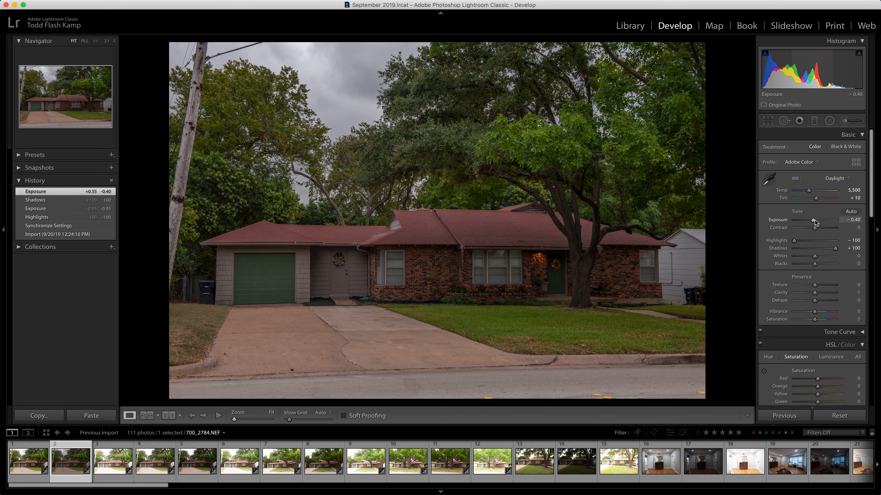
# Compare the bracketed exposures 700_2783.NEF through 700_2785.NEF and go on to 700_2786.NEF
pyautogui.press('Right')
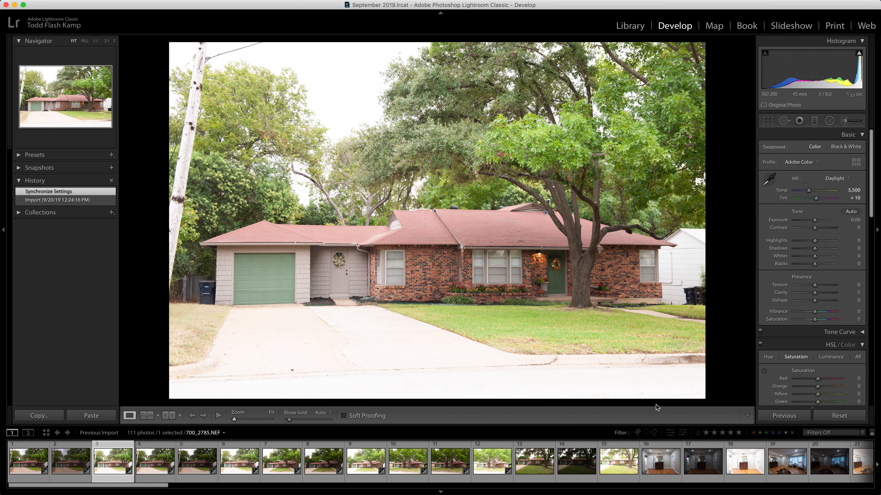
pyautogui.press('Left')
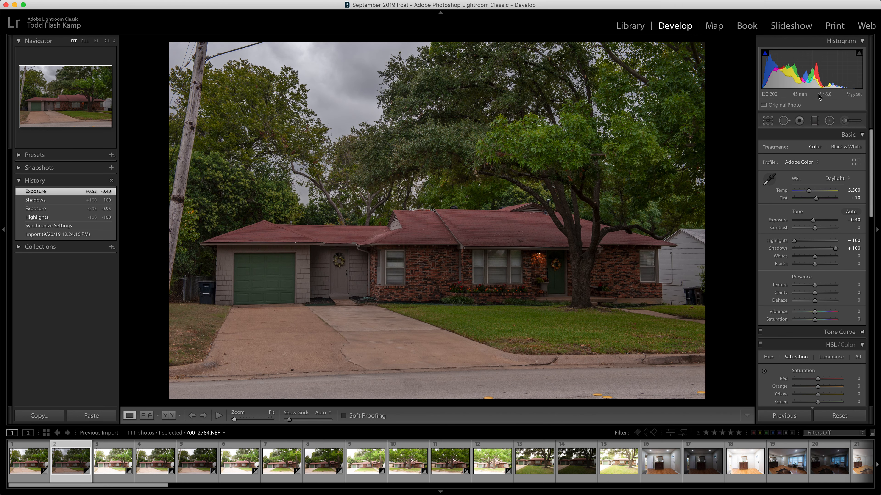
pyautogui.press('Left')
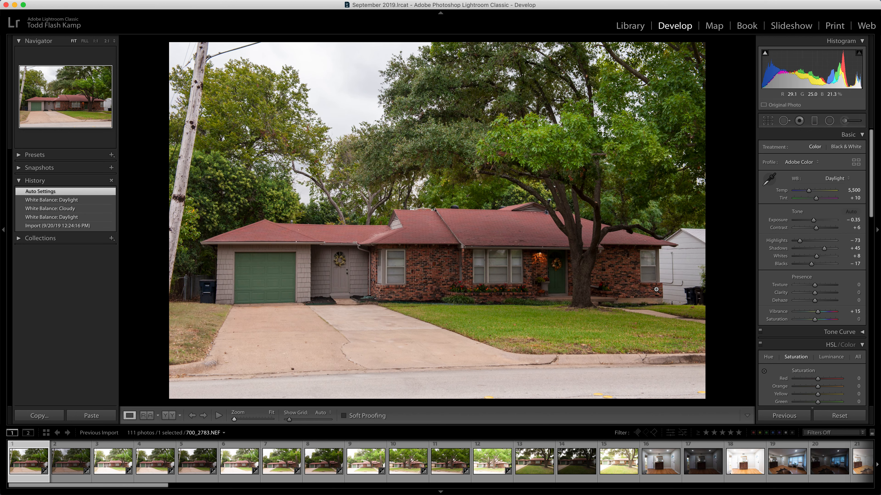
pyautogui.press('Right')
pyautogui.press('Right')
pyautogui.press('Right')
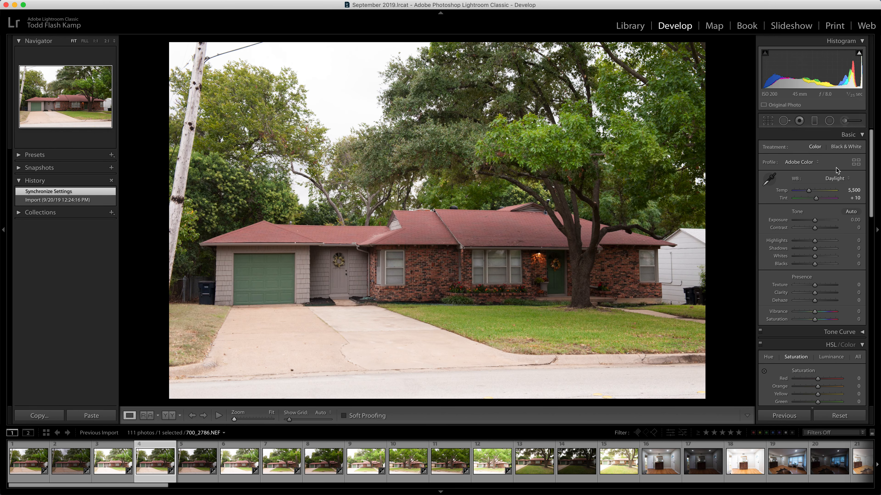
# Apply the automatic tone adjustment to 700_2786.NEF and set the Exposure of 700_2787.NEF to -0.60
pyautogui.click(851, 212)
pyautogui.press('Right')
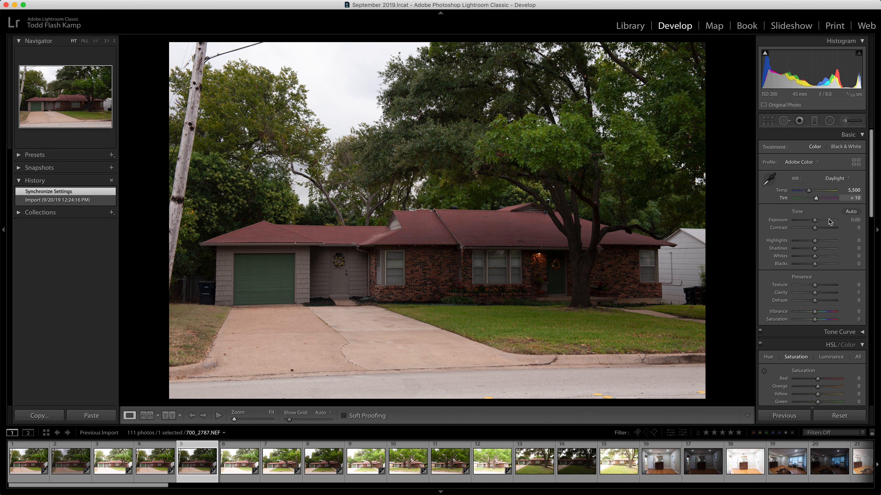
pyautogui.moveTo(815, 222); pyautogui.dragTo(812, 222)
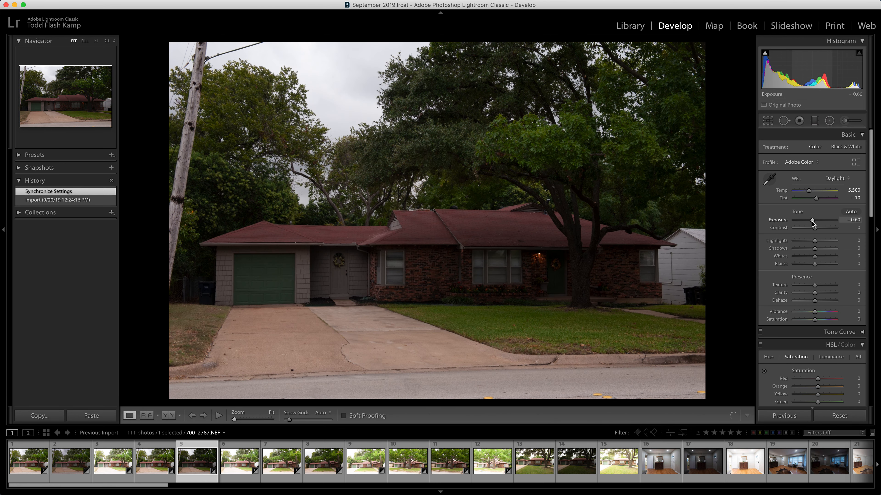
pyautogui.press('Right')
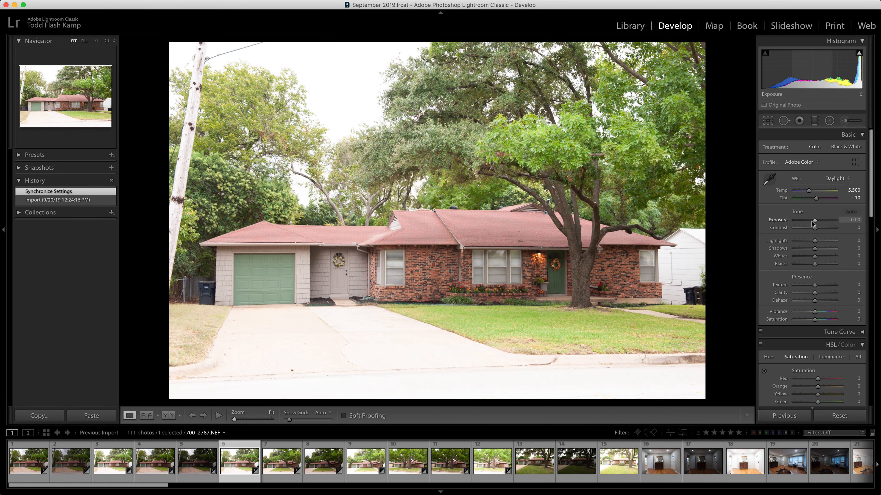
# Apply the automatic tone adjustment to 700_2789.NEF and set the Highlights of 700_2790.NEF to -100
pyautogui.press('Right')
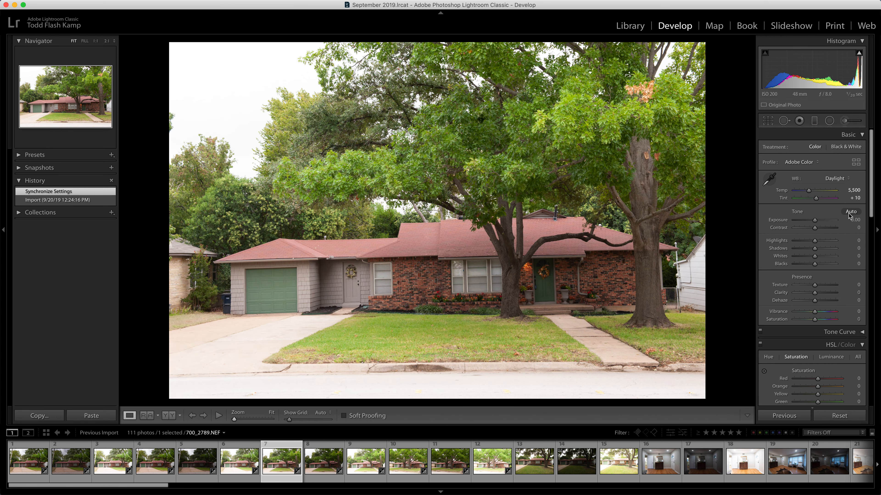
pyautogui.click(850, 212)
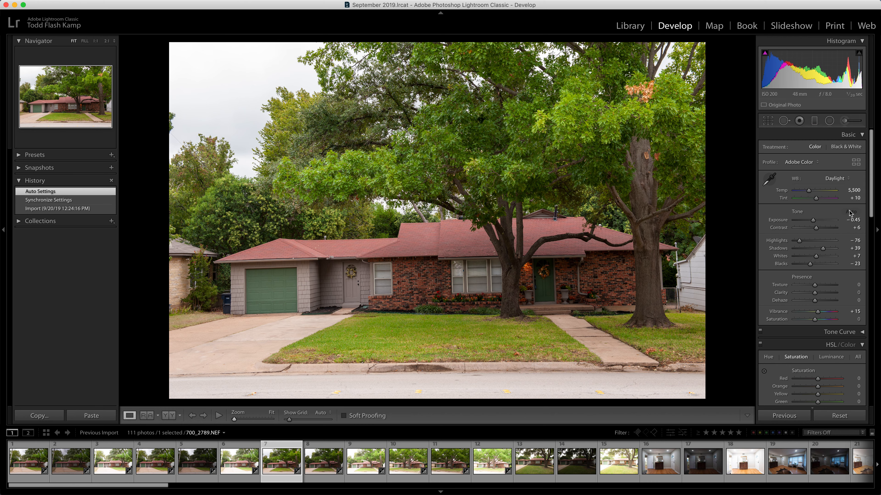
pyautogui.press('Right')
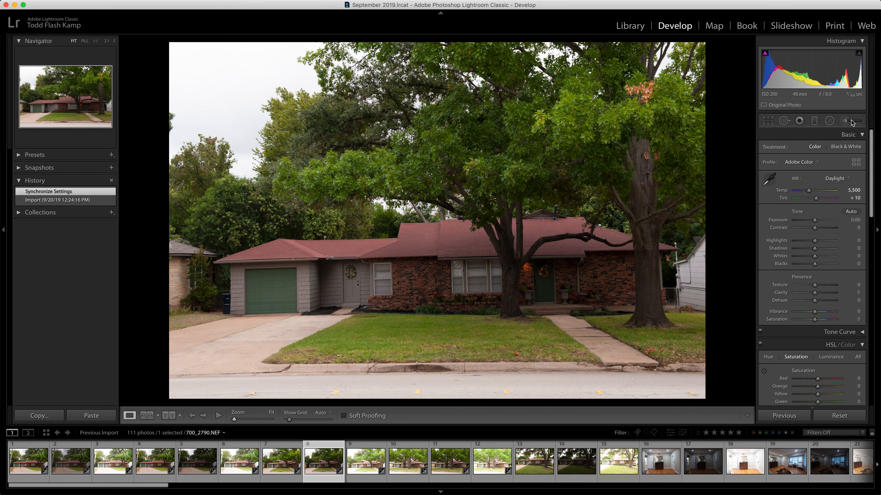
pyautogui.moveTo(814, 240); pyautogui.dragTo(794, 243)
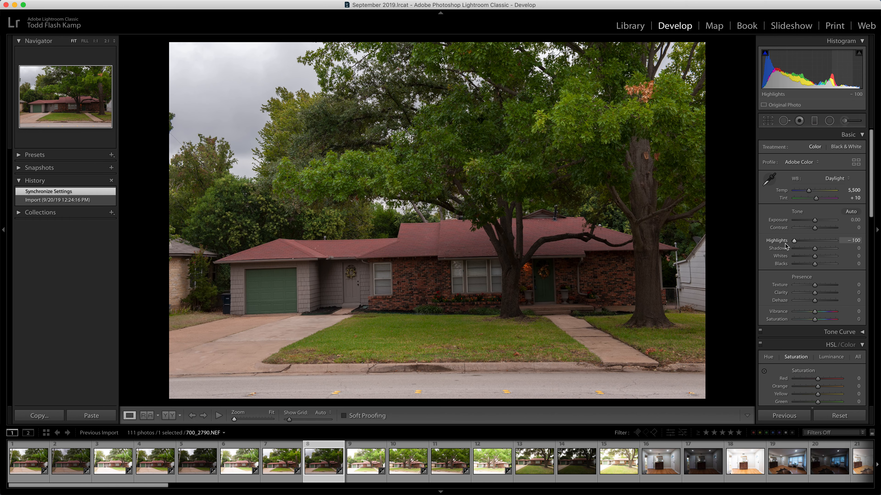
# Lower the Exposure of the bright 700_2791.NEF slightly and apply the automatic tone adjustment to 700_2792.NEF
pyautogui.press('Right')
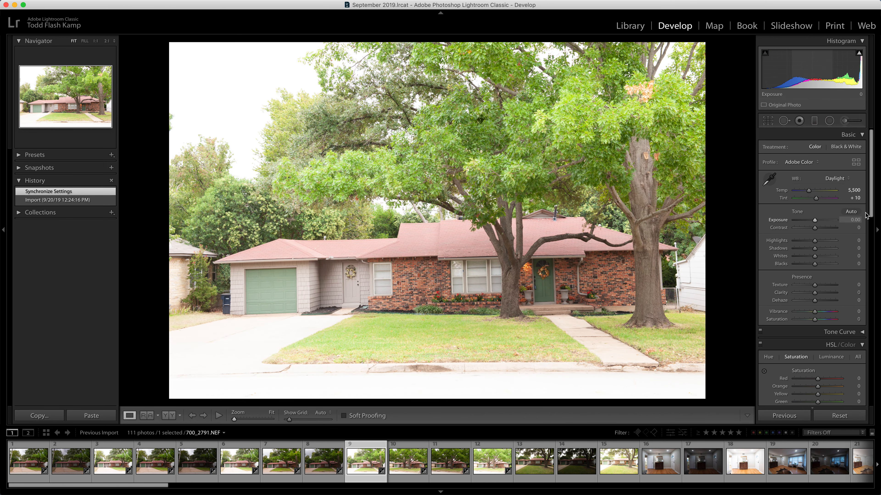
pyautogui.moveTo(815, 221); pyautogui.dragTo(813, 221)
pyautogui.press('Right')
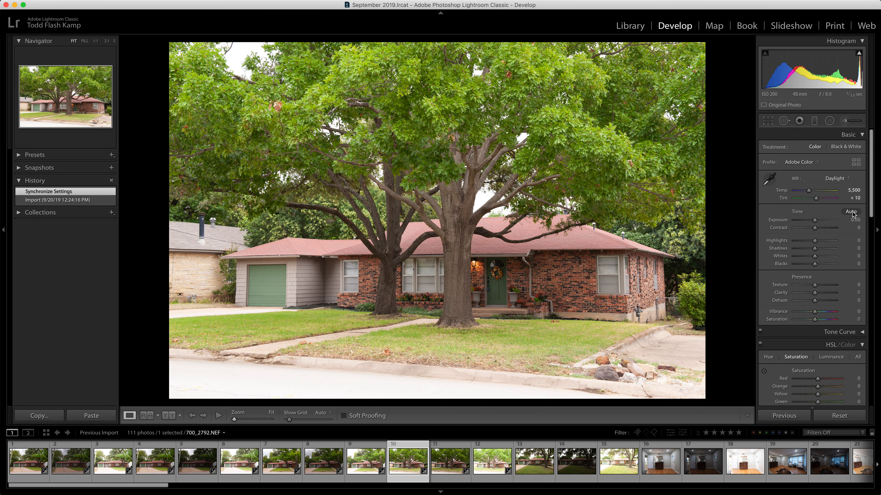
pyautogui.click(851, 212)
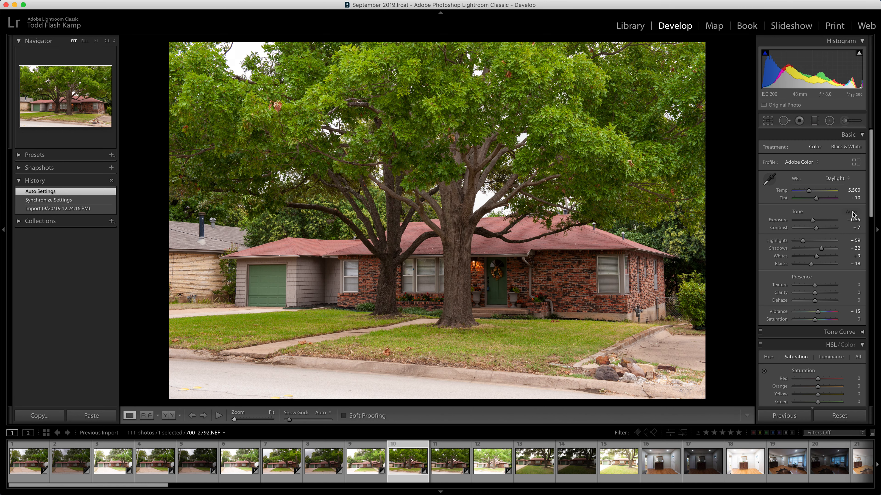
# On 700_2793.NEF, set Exposure to -0.60 and lower the Highlights to a bit past halfway
pyautogui.press('Right')
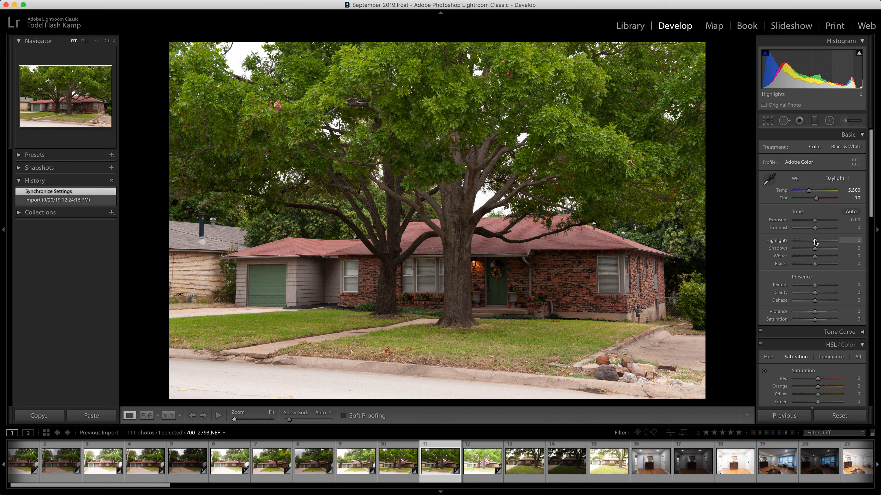
pyautogui.moveTo(814, 220); pyautogui.dragTo(812, 220)
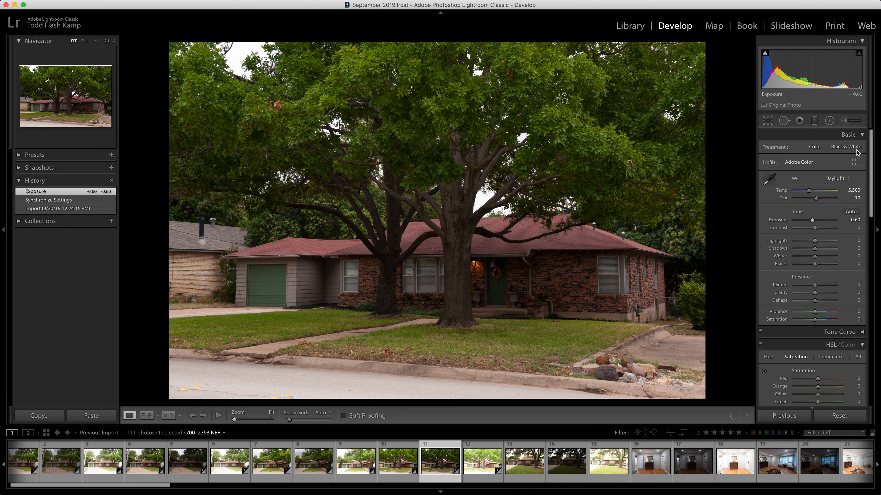
pyautogui.moveTo(815, 241)
pyautogui.mouseDown()
pyautogui.moveTo(794, 242)
pyautogui.moveTo(803, 241)
pyautogui.mouseUp()
# Set the Exposure of 700_2794.NEF to -0.40 and apply the automatic tone adjustment to PRI_4135
pyautogui.press('Right')
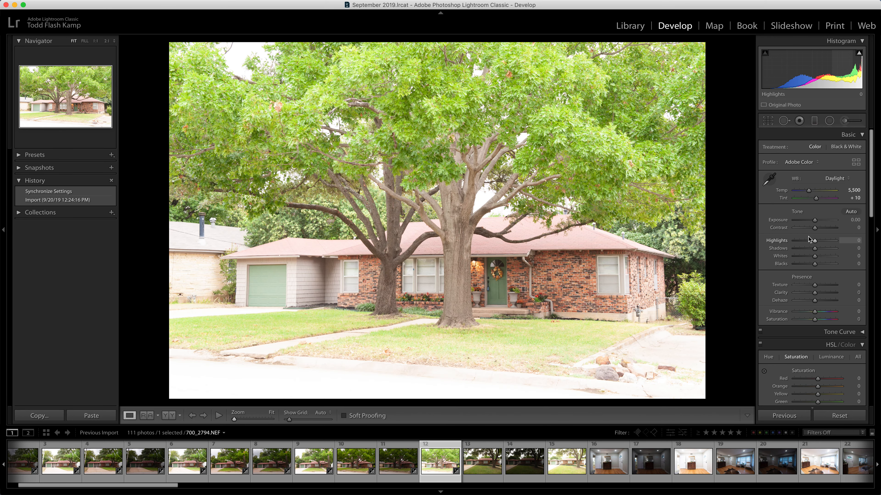
pyautogui.moveTo(815, 220); pyautogui.dragTo(814, 222)
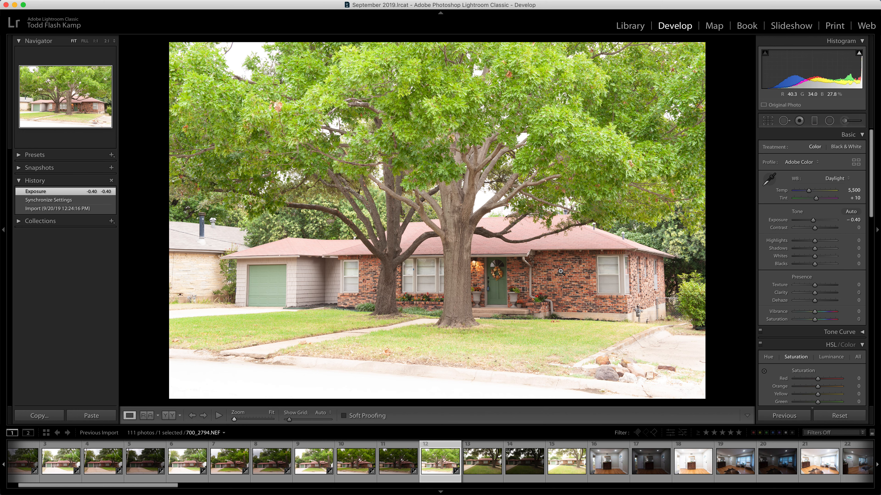
pyautogui.press('Right')
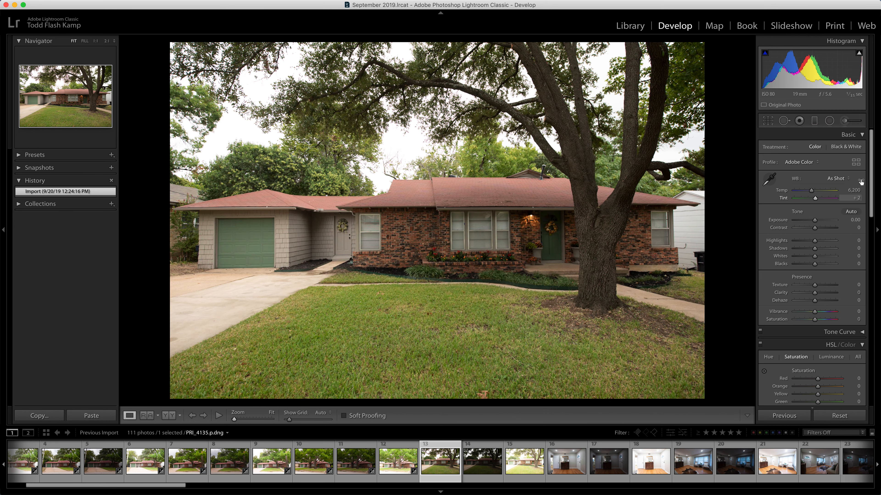
pyautogui.click(850, 212)
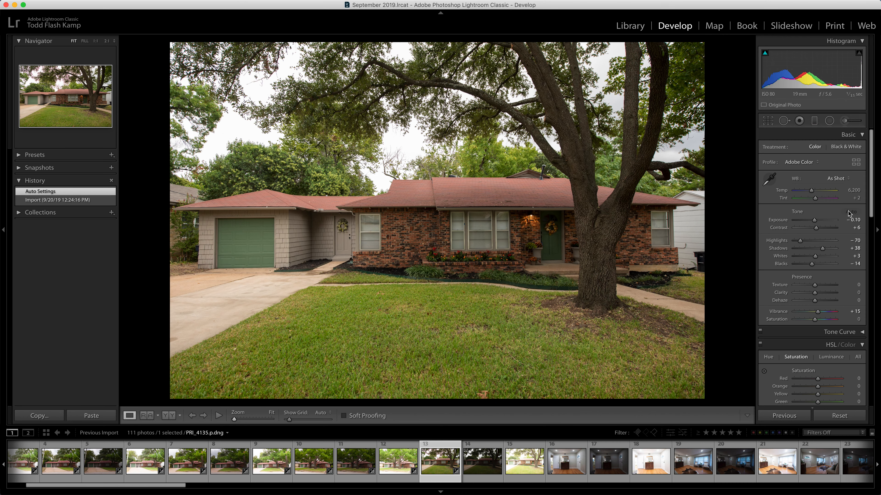
# Skip the dark exterior PRI_4136 and slightly lower the Exposure of the bright exterior PRI_4137
pyautogui.press('Right')
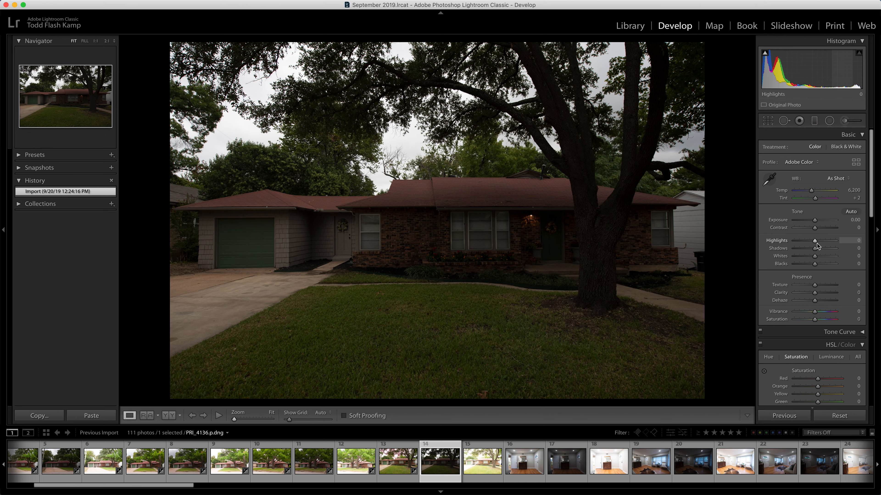
pyautogui.press('Right')
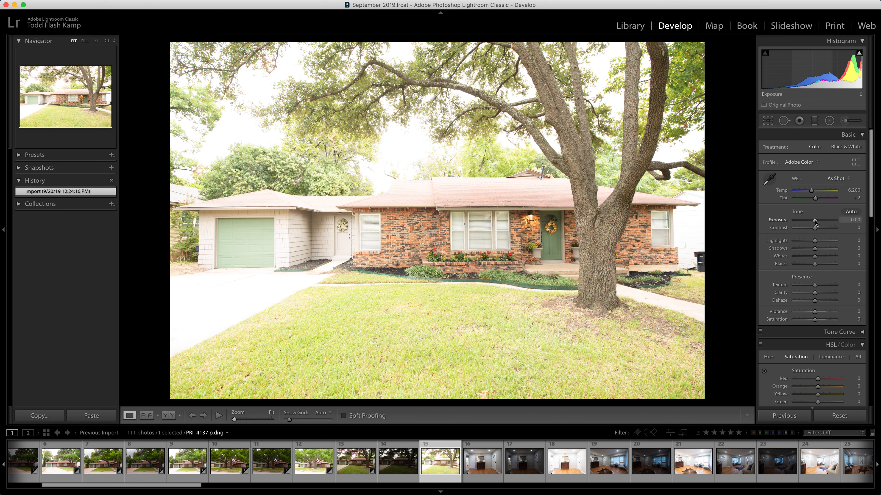
pyautogui.moveTo(815, 221); pyautogui.dragTo(813, 222)
# Apply the automatic tone adjustment to the entryway photo PRI_4138
pyautogui.press('Right')
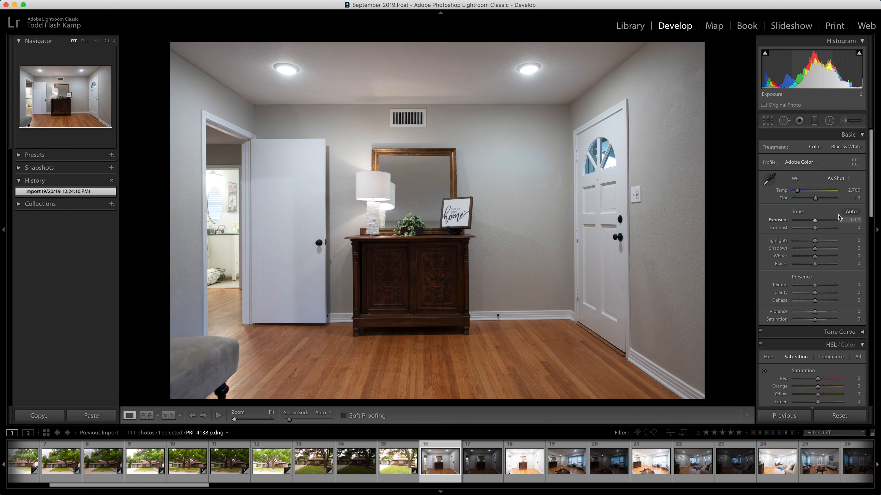
pyautogui.click(852, 212)
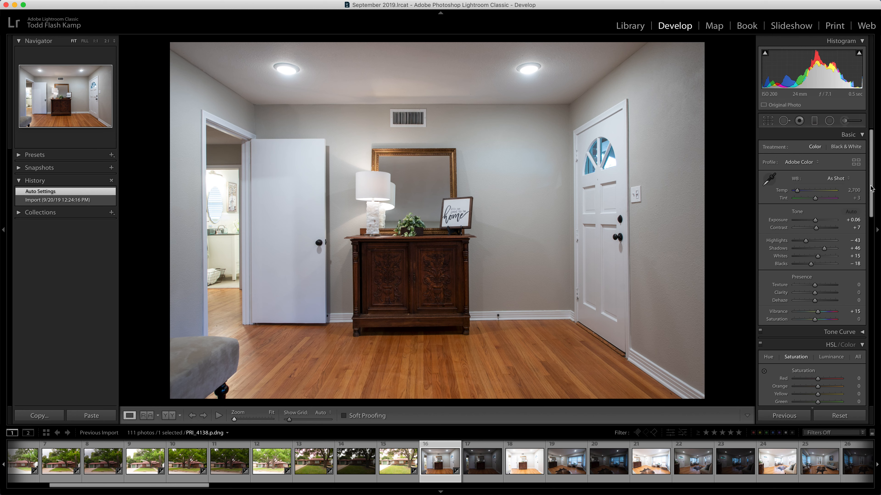
pyautogui.scroll(-5, 871, 188)
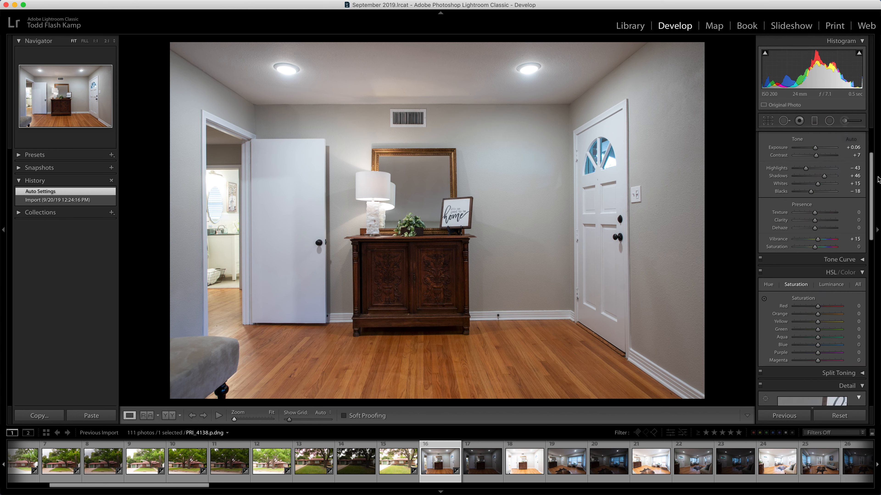
pyautogui.scroll(5, 878, 179)
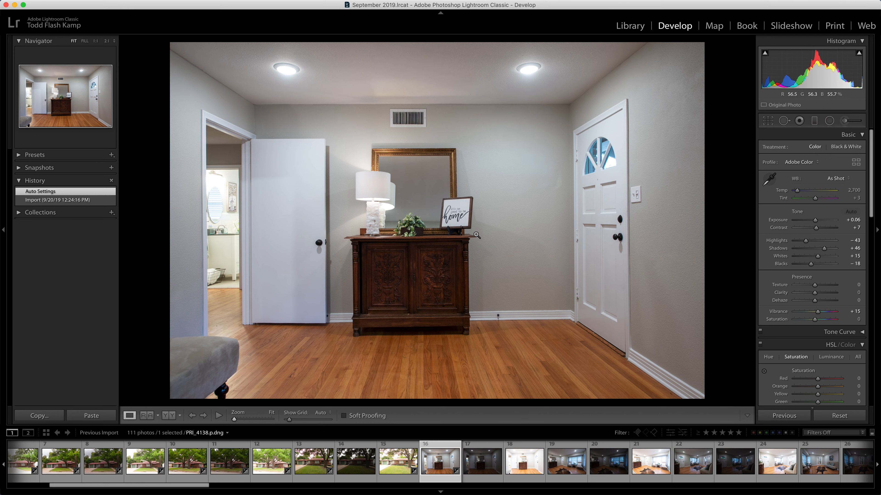
# Skip the dark entryway shot PRI_4139 and set the Exposure of the bright one, PRI_4140, to -0.50
pyautogui.press('Right')
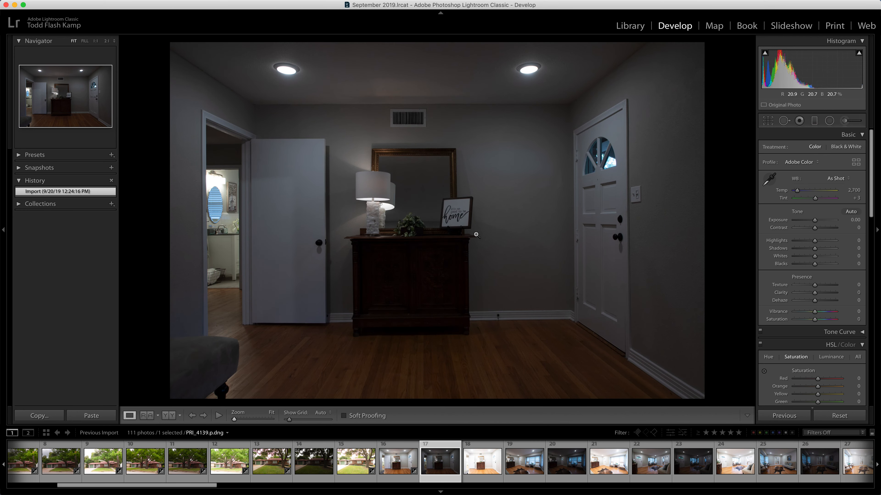
pyautogui.press('Right')
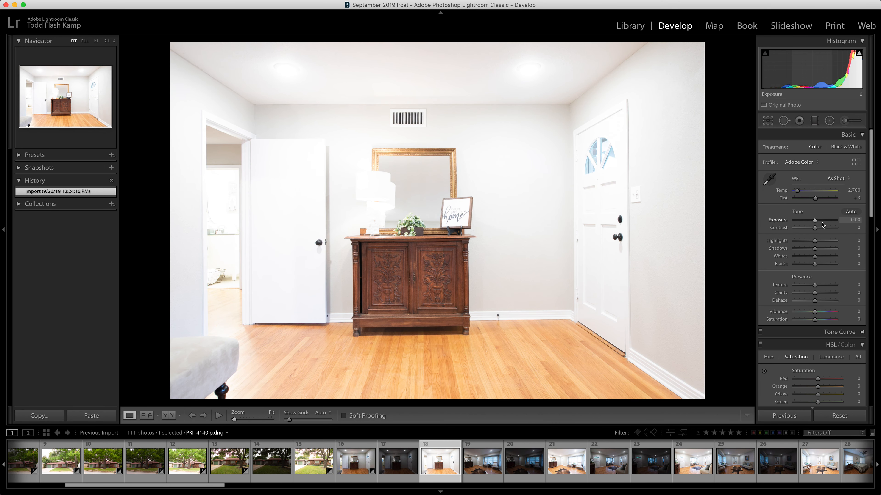
pyautogui.moveTo(815, 220); pyautogui.dragTo(812, 221)
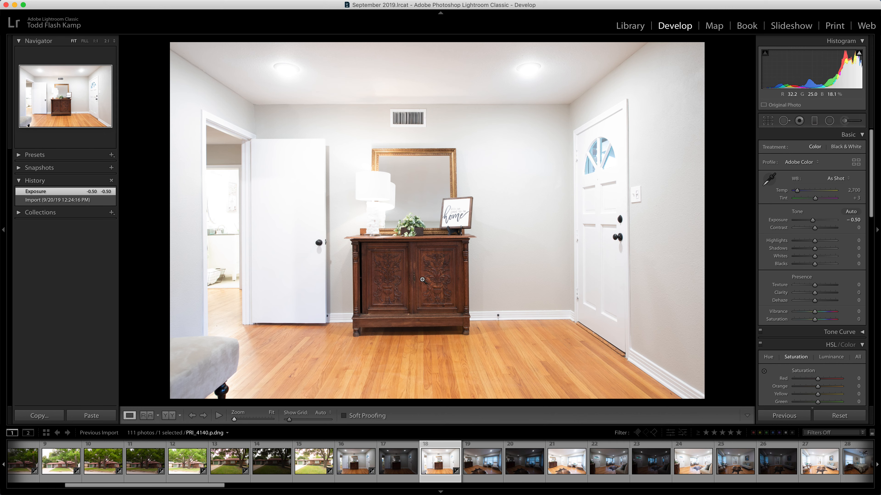
# On the living room photo PRI_4141, apply the automatic tone adjustment and set the blue saturation to -41
pyautogui.press('Right')
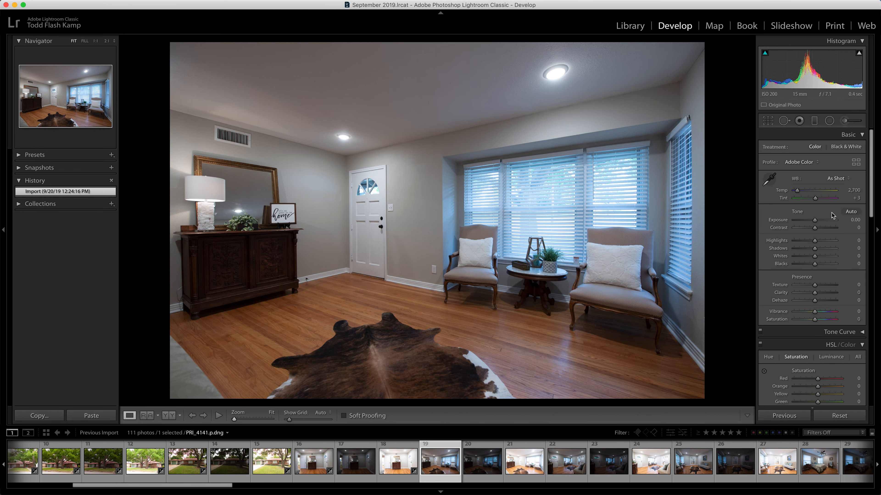
pyautogui.click(850, 211)
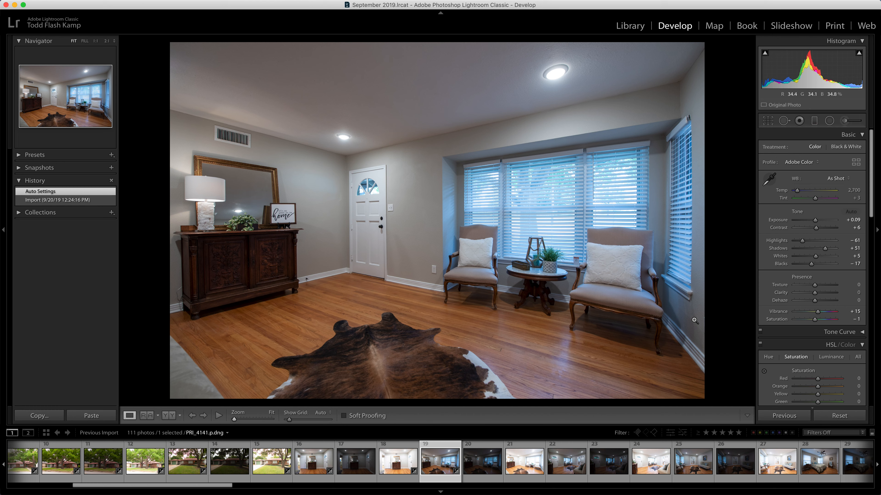
pyautogui.scroll(-5, 874, 188)
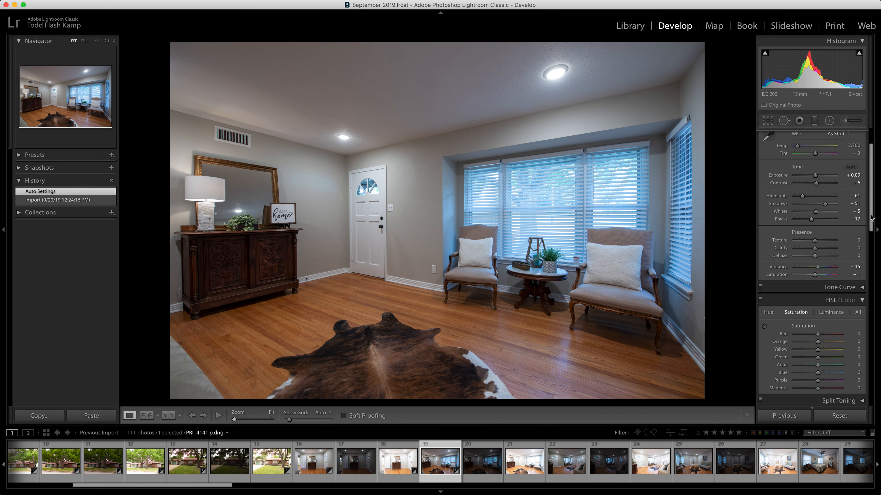
pyautogui.click(808, 271)
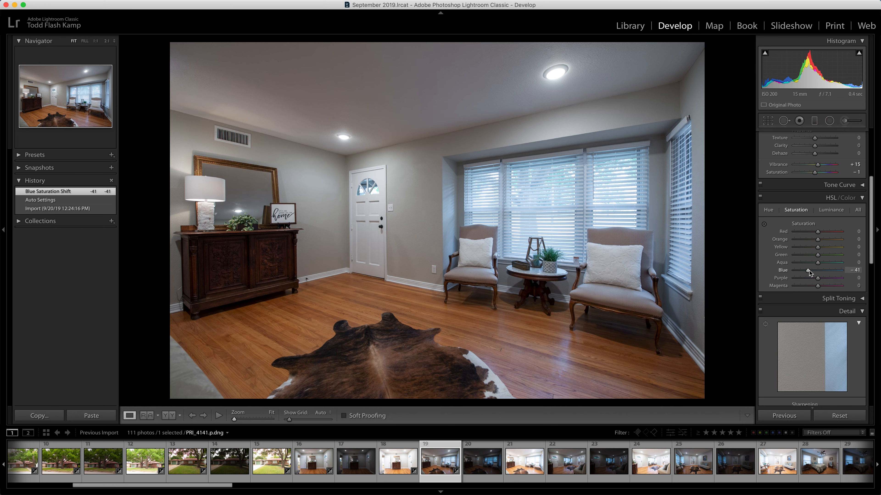
# On the dark living room photo PRI_4142, set Exposure to +0.45 and the blue saturation to -39
pyautogui.press('Right')
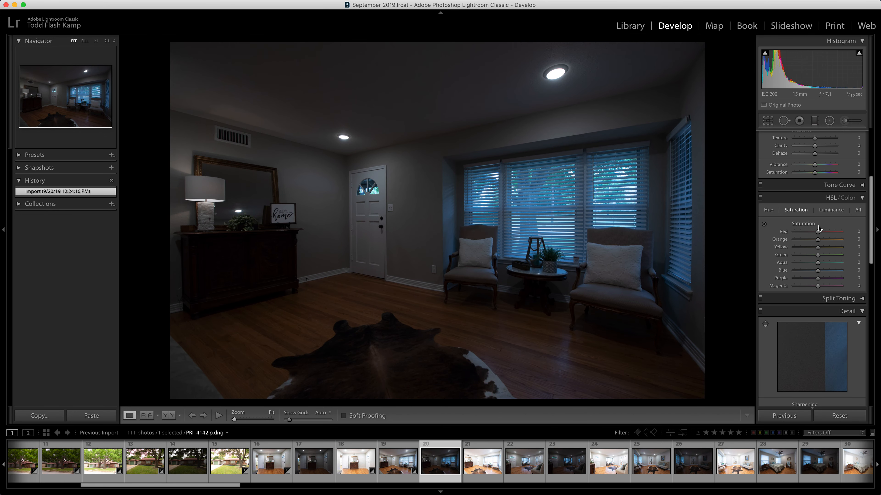
pyautogui.scroll(5, 823, 166)
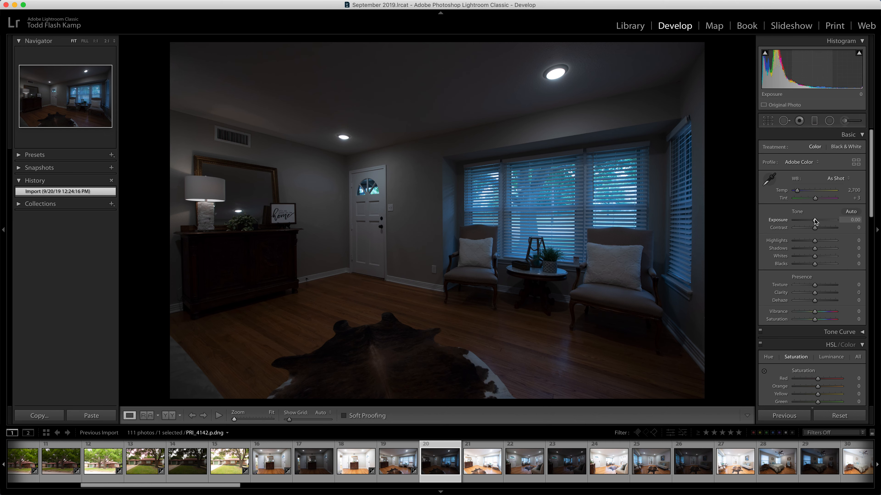
pyautogui.moveTo(814, 220); pyautogui.dragTo(817, 220)
pyautogui.press('Right')
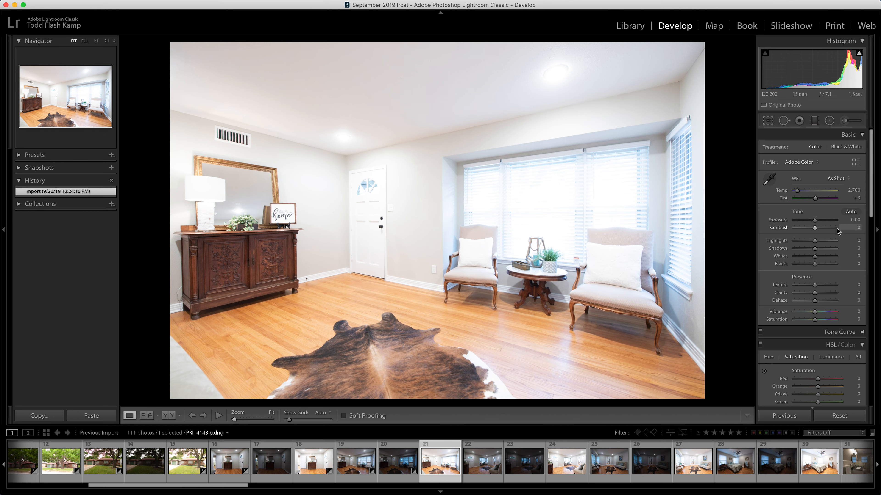
pyautogui.press('Left')
pyautogui.scroll(-5, 818, 295)
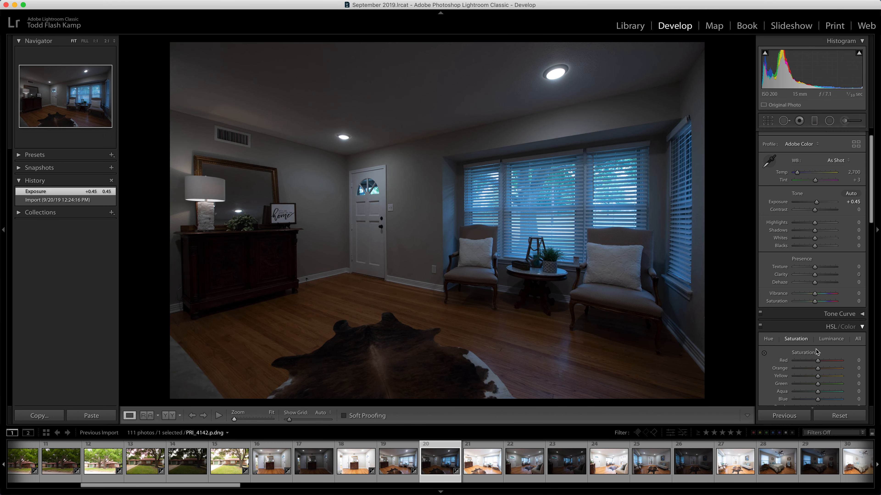
pyautogui.scroll(-1, 818, 277)
pyautogui.click(808, 234)
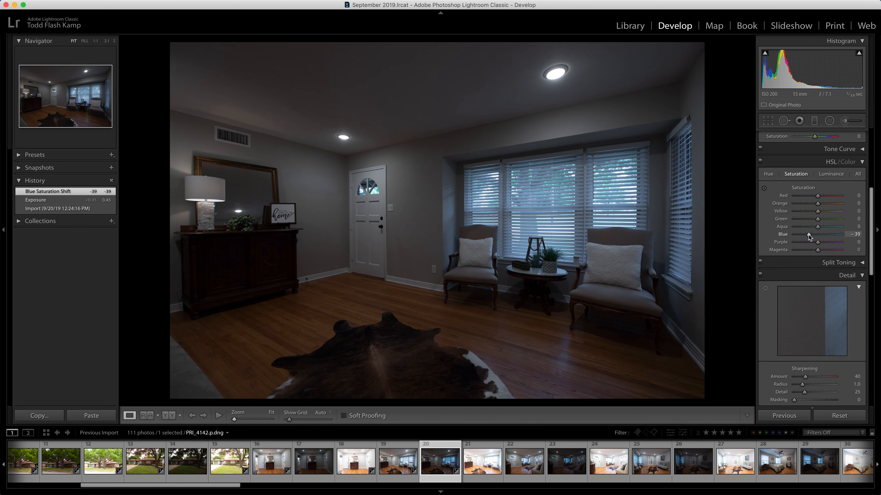
pyautogui.press('Right')
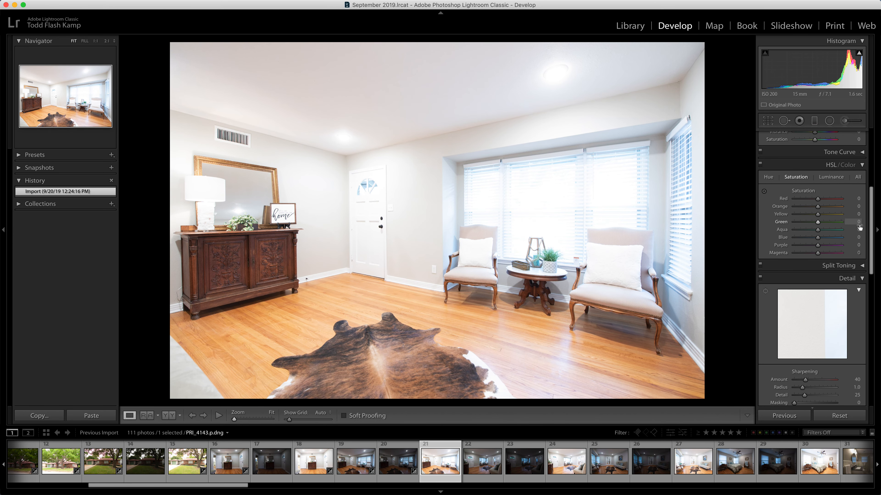
# Set the Exposure of the bright living room photo PRI_4143 to -0.30
pyautogui.scroll(5, 871, 229)
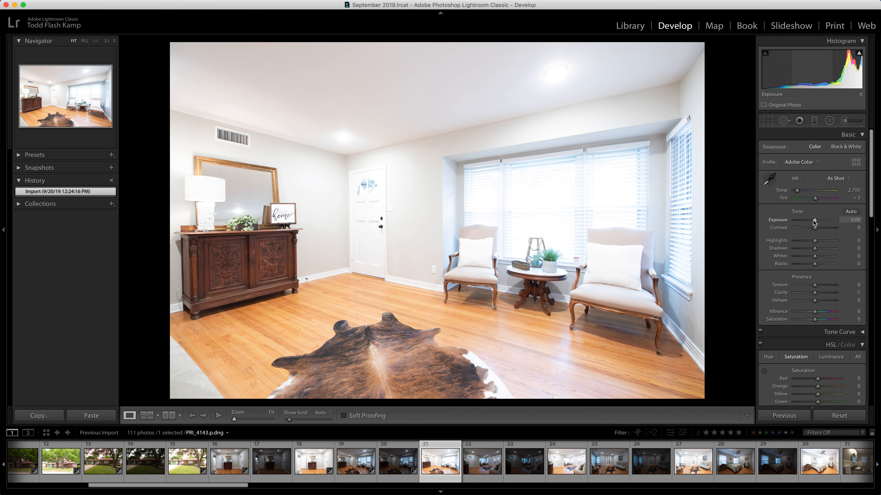
pyautogui.moveTo(815, 221); pyautogui.dragTo(813, 220)
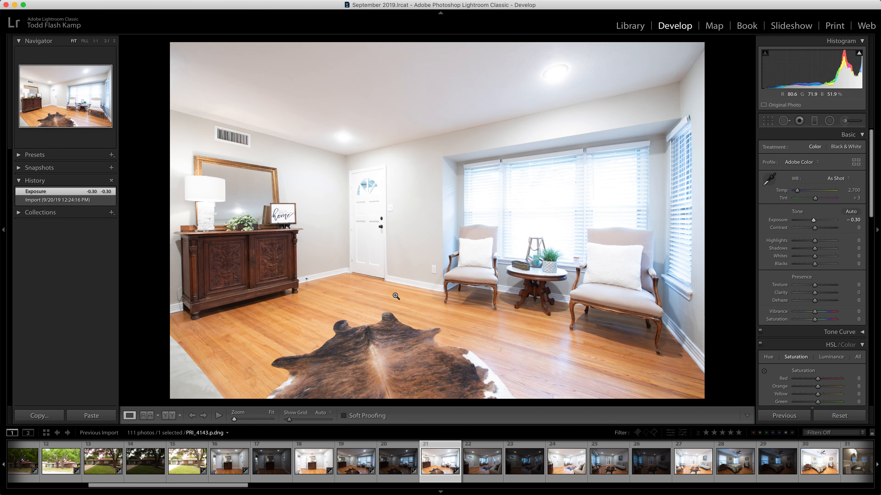
# On the living room photo PRI_4144, apply the automatic tone adjustment and reduce the blue saturation
pyautogui.press('Right')
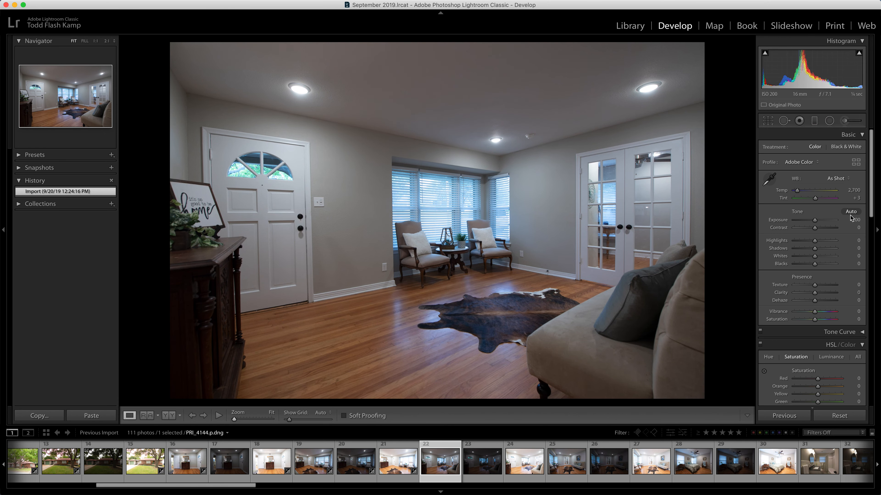
pyautogui.click(850, 214)
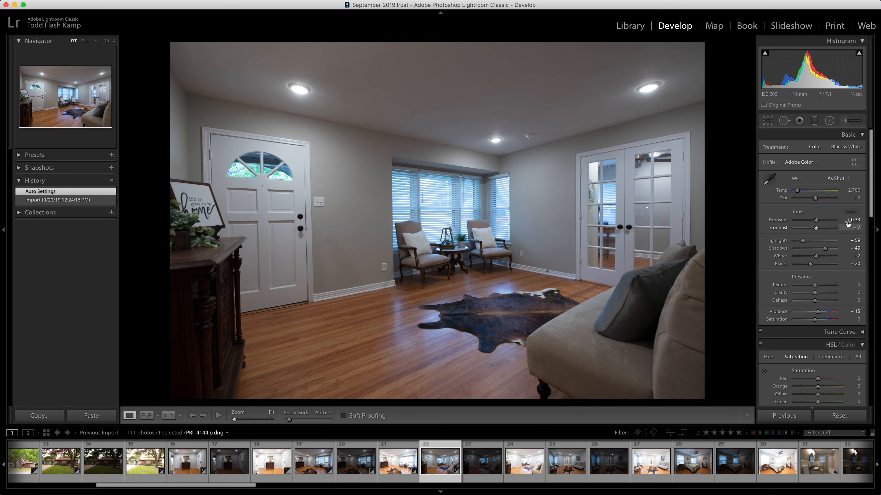
pyautogui.scroll(-5, 811, 340)
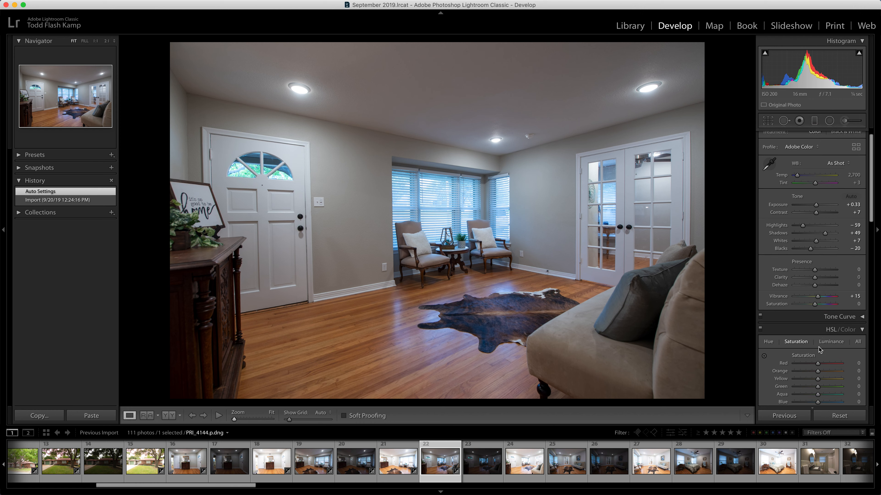
pyautogui.moveTo(809, 347); pyautogui.dragTo(805, 347)
# On the dark living room photo PRI_4145, set the blue saturation to -45 and Highlights to about -60
pyautogui.press('Right')
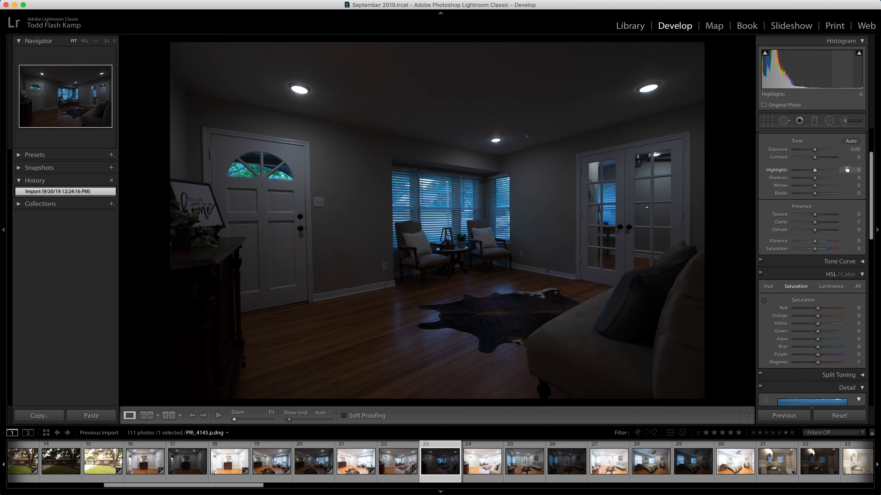
pyautogui.click(807, 347)
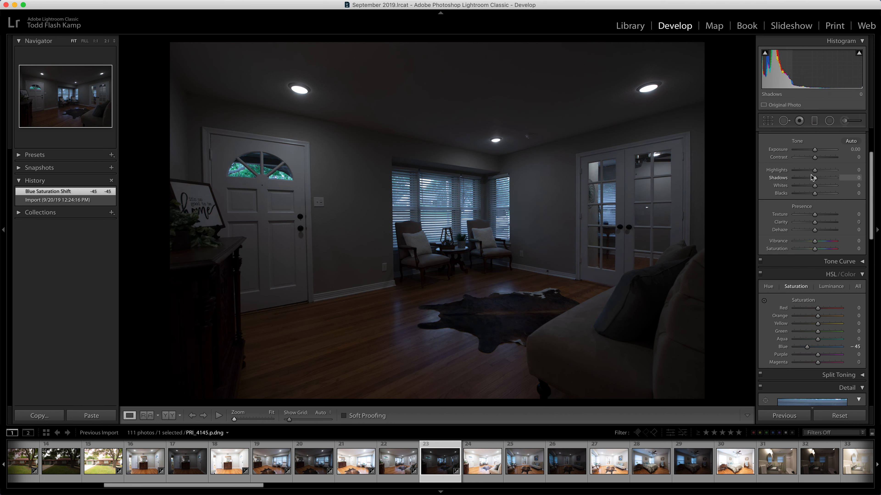
pyautogui.moveTo(810, 173); pyautogui.dragTo(801, 173)
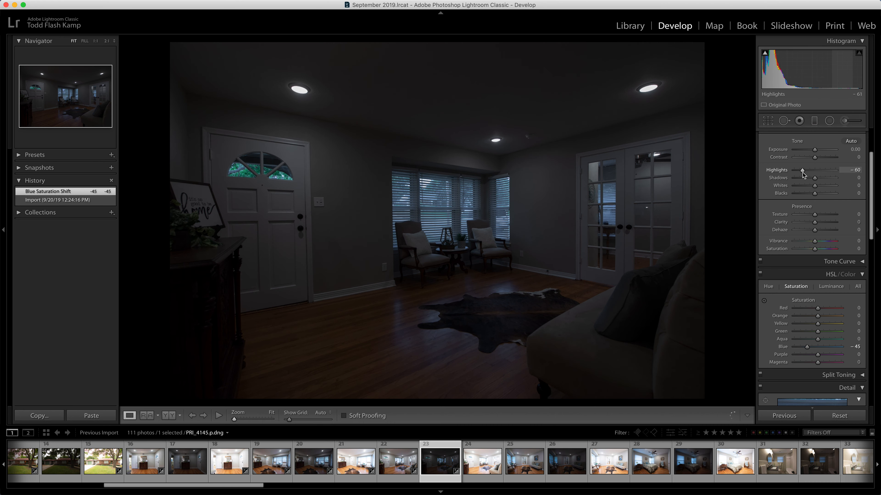
# Advance past the bright shot PRI_4146 and apply the automatic tone adjustment to the seating area photo PRI_4147
pyautogui.press('Right')
pyautogui.press('Right')
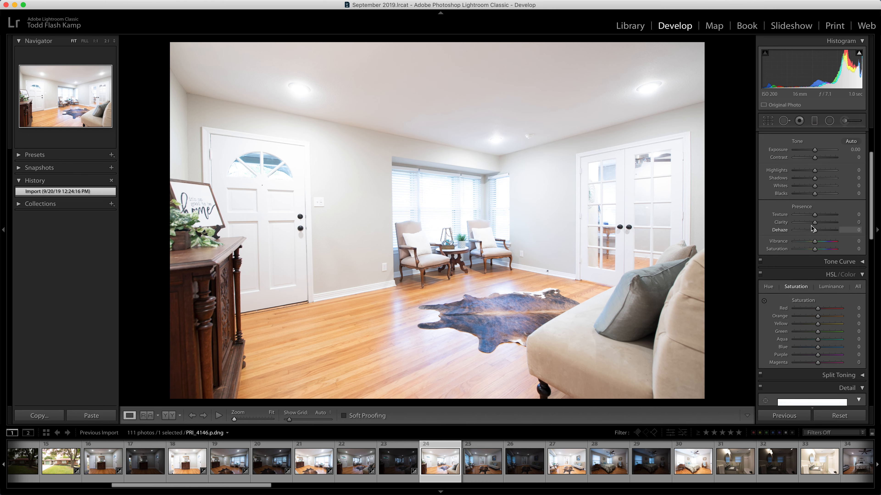
pyautogui.press('Right')
pyautogui.press('Right')
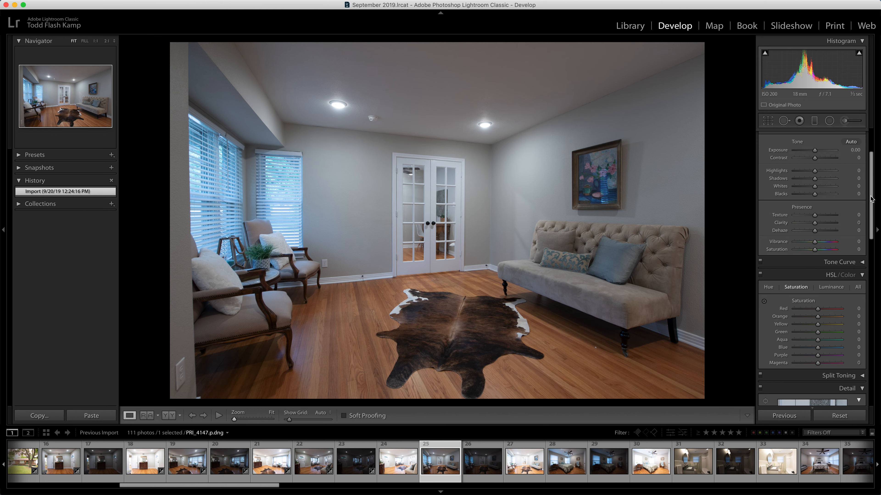
pyautogui.scroll(3, 863, 208)
pyautogui.click(851, 212)
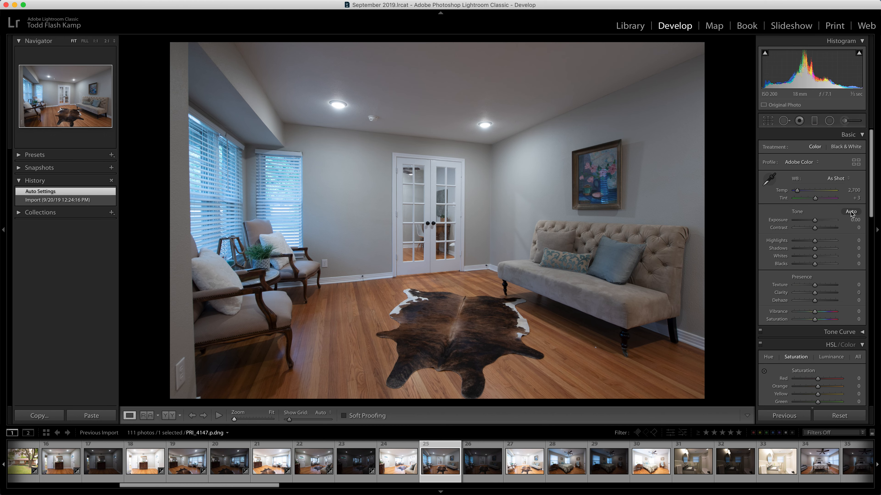
# On the dark seating area photo PRI_4148, set the blue saturation to -37 and Exposure to +0.95
pyautogui.press('Right')
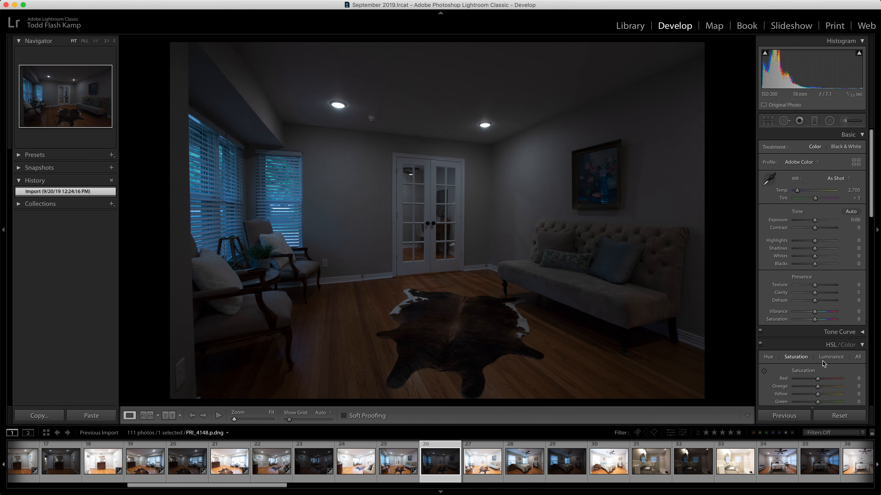
pyautogui.scroll(-4, 826, 354)
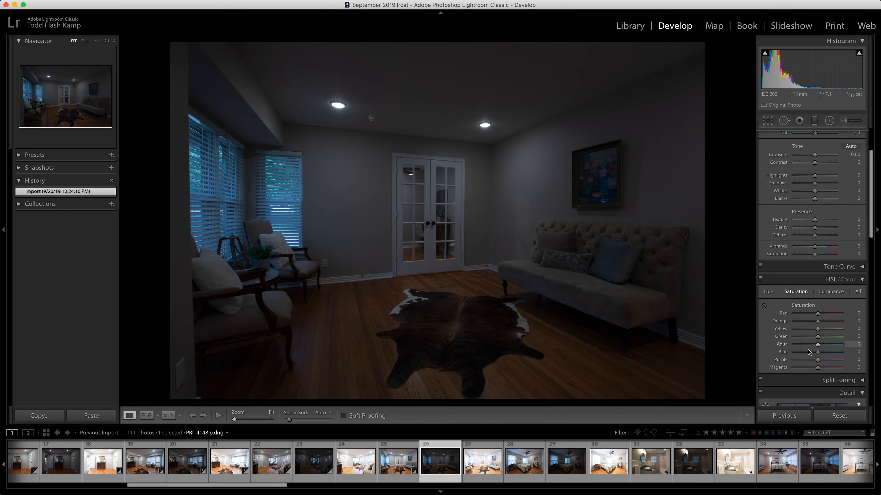
pyautogui.click(808, 352)
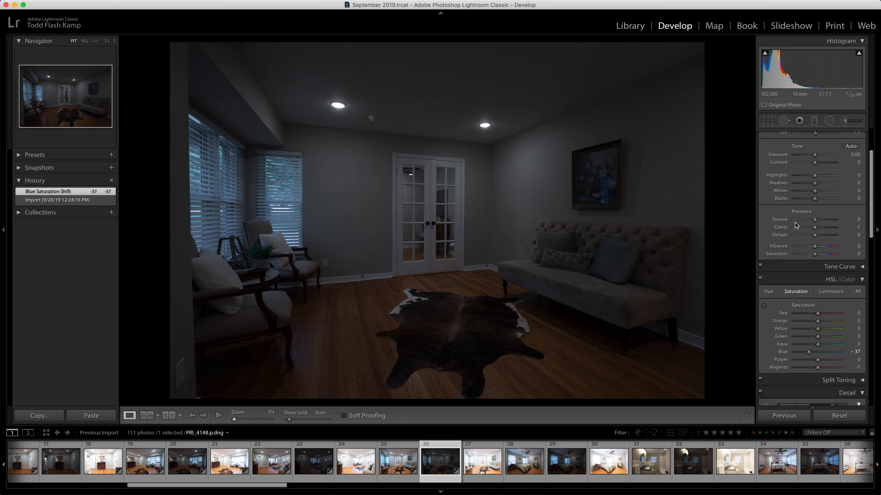
pyautogui.scroll(4, 825, 236)
pyautogui.moveTo(815, 221); pyautogui.dragTo(819, 221)
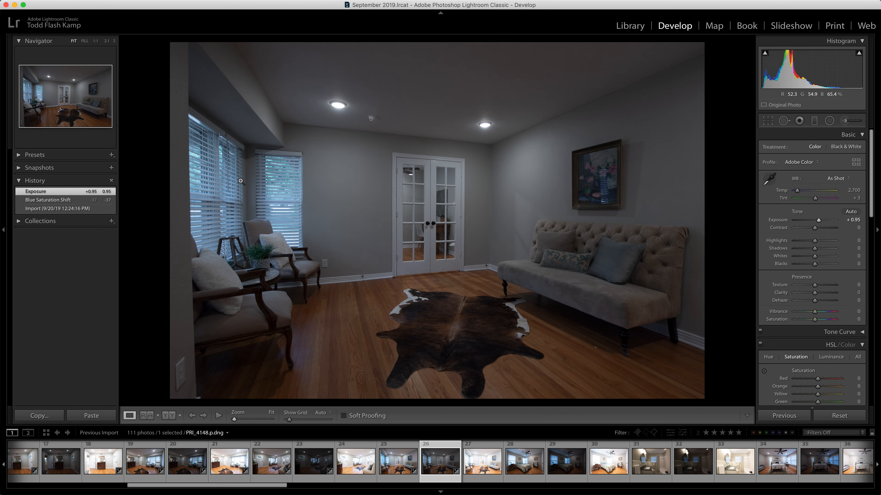
# On the bright seating area photo PRI_4149, set Exposure to -0.80 and lower the blue saturation to about -30
pyautogui.press('Right')
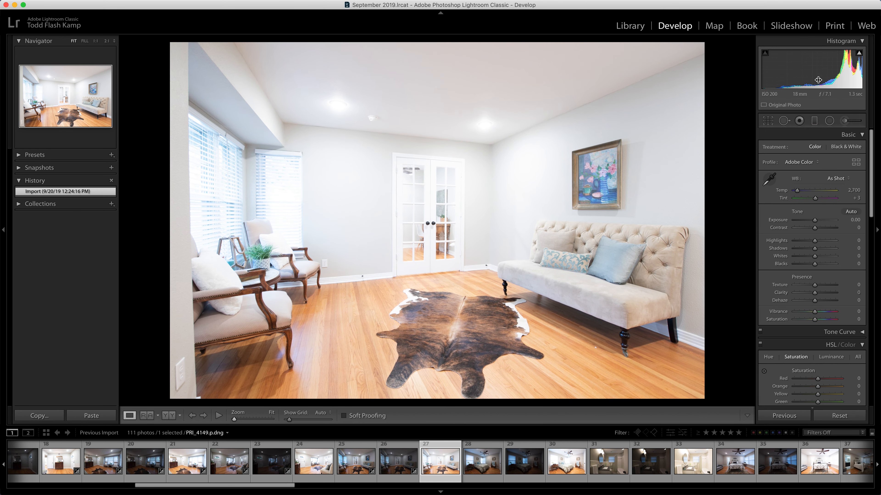
pyautogui.moveTo(815, 221); pyautogui.dragTo(811, 224)
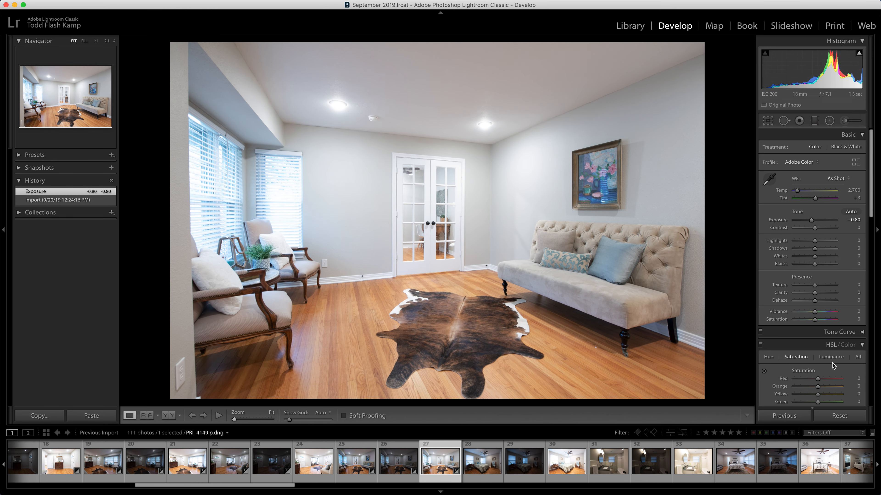
pyautogui.scroll(-10, 815, 252)
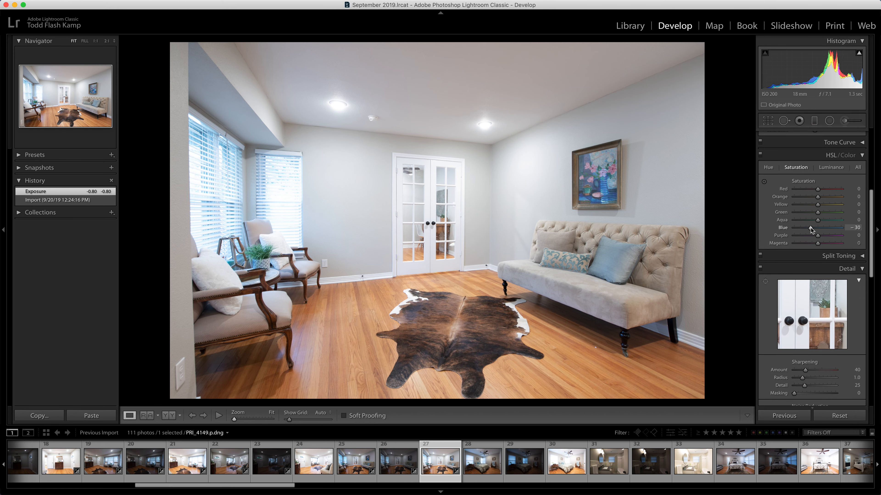
pyautogui.moveTo(811, 229); pyautogui.dragTo(810, 229)
# On the bedroom photo PRI_4150, apply the automatic tone adjustment and reduce the blue saturation
pyautogui.press('Right')
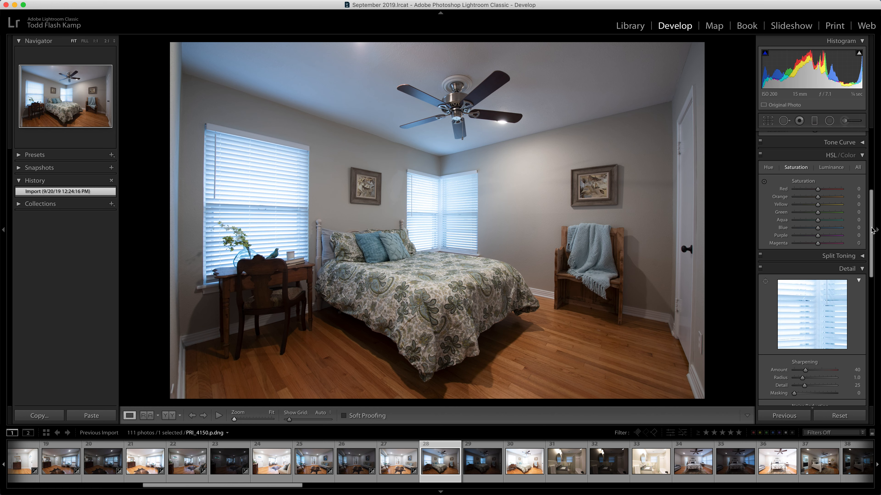
pyautogui.scroll(5, 871, 230)
pyautogui.click(850, 212)
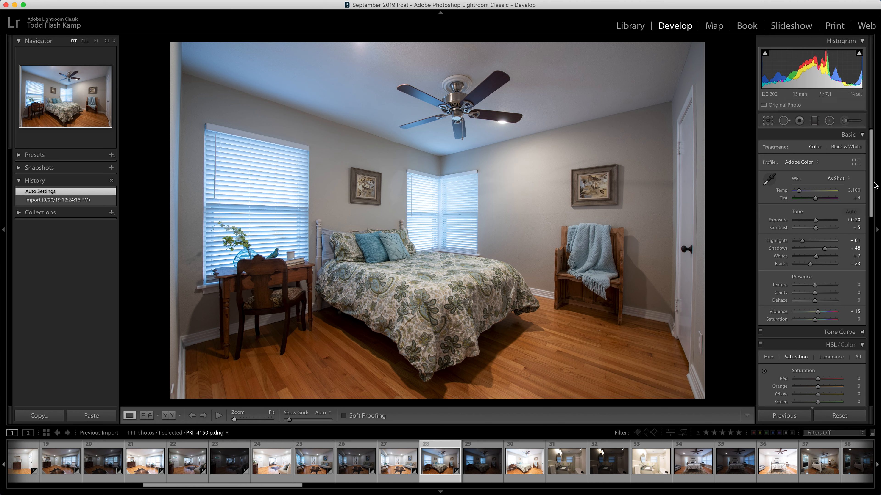
pyautogui.scroll(-5, 849, 243)
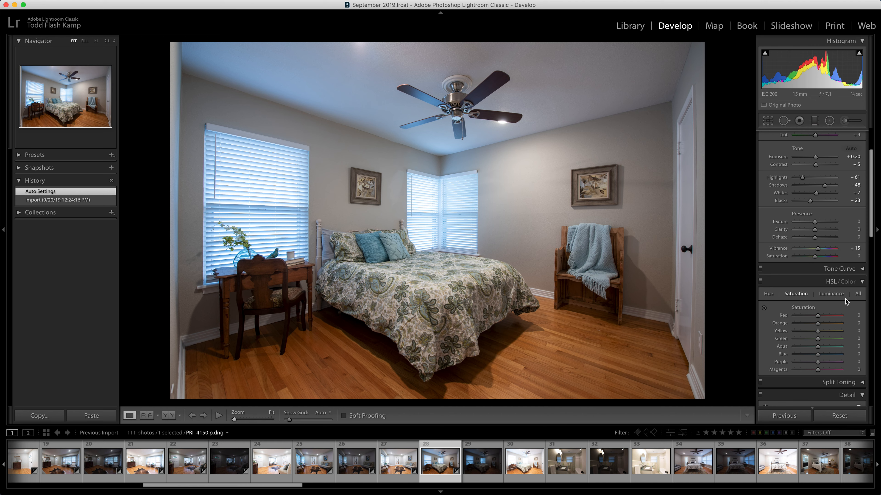
pyautogui.click(808, 354)
# Set the blue saturation of the dark bedroom photo PRI_4151 to -41 and the Exposure of the bright one, PRI_4152, to -0.25
pyautogui.press('Right')
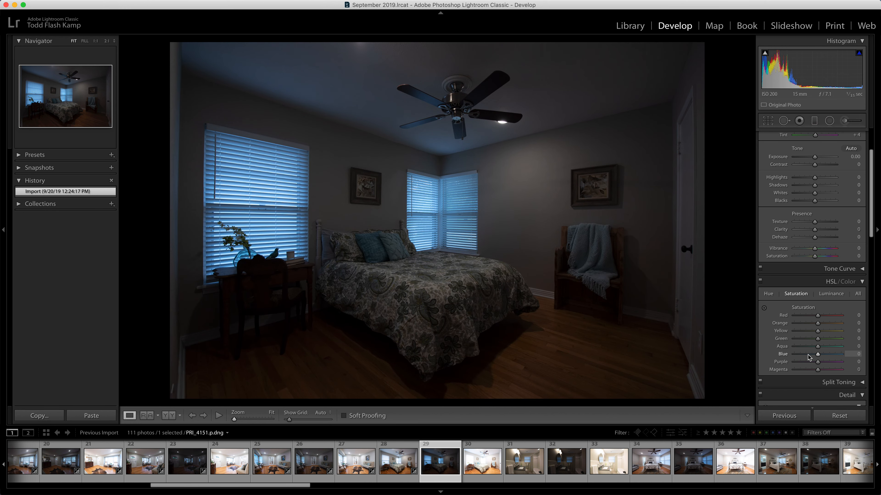
pyautogui.click(808, 354)
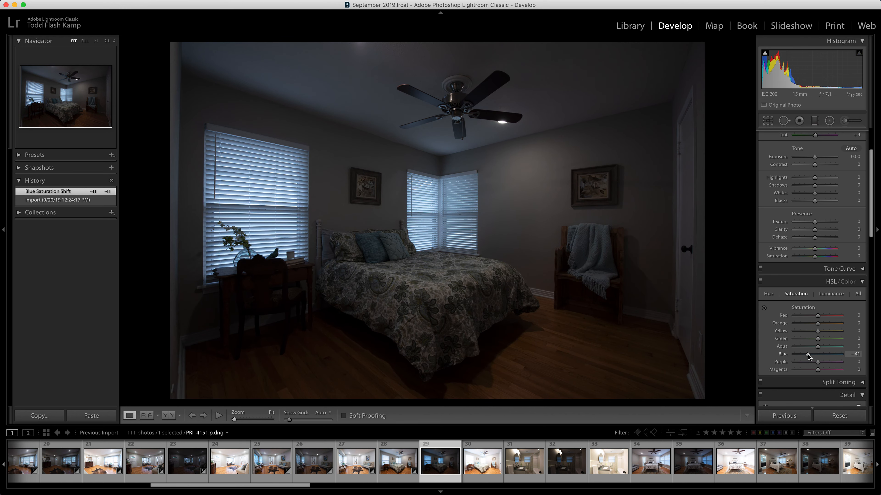
pyautogui.press('Right')
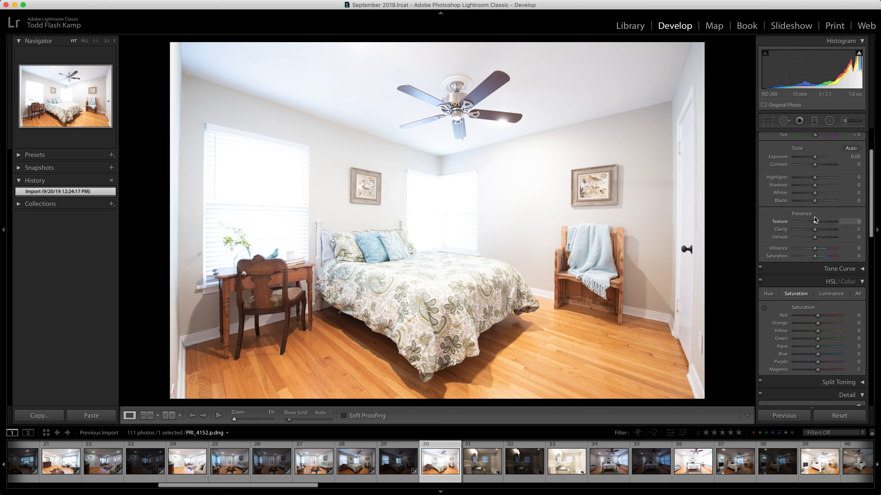
pyautogui.moveTo(816, 157); pyautogui.dragTo(814, 158)
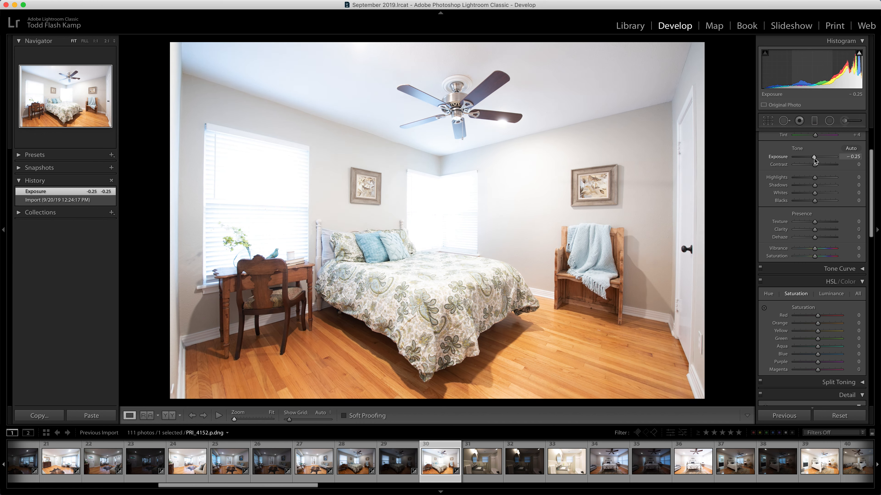
# On the dark bathroom photo PRI_4154, set Highlights to -81 and the blue saturation to -50
pyautogui.press('Right')
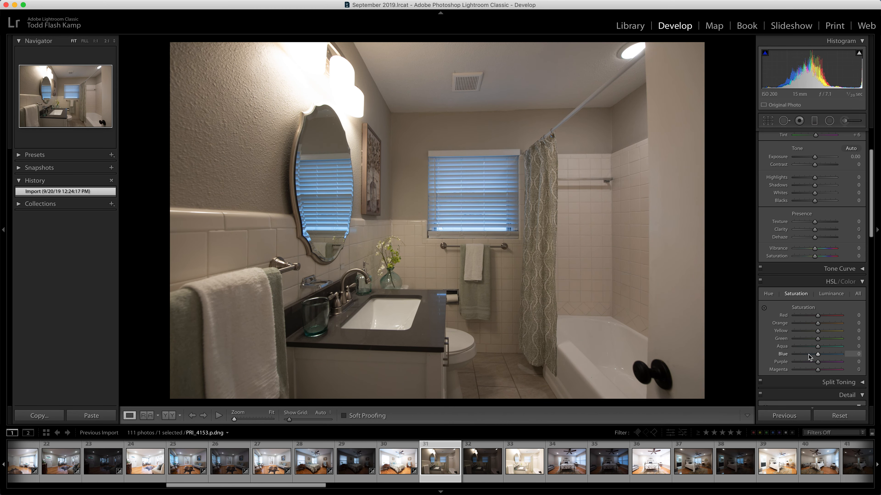
pyautogui.press('Right')
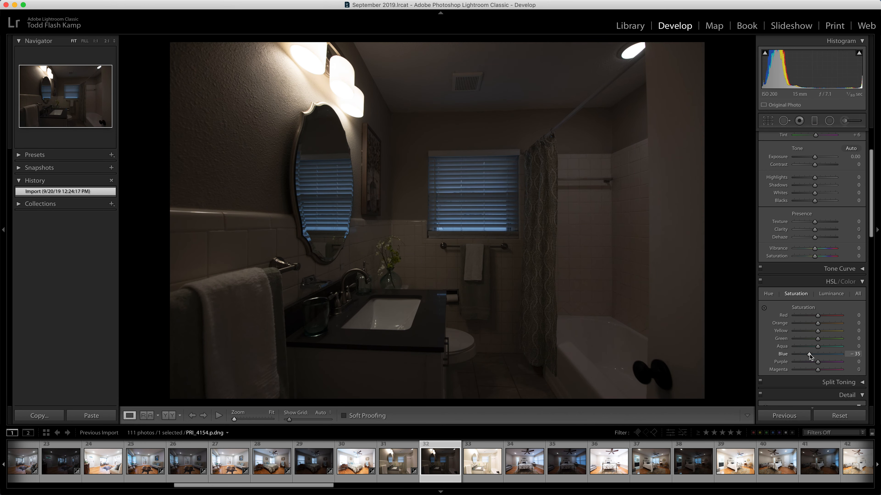
pyautogui.click(809, 354)
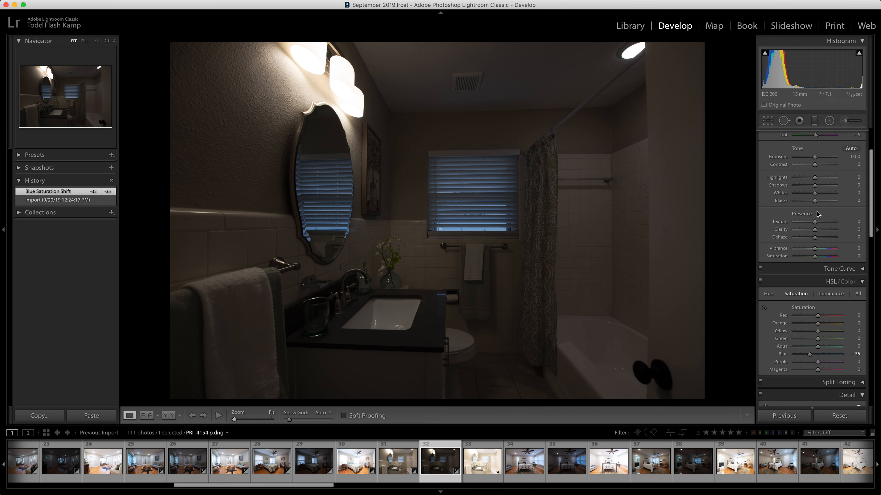
pyautogui.scroll(4, 819, 235)
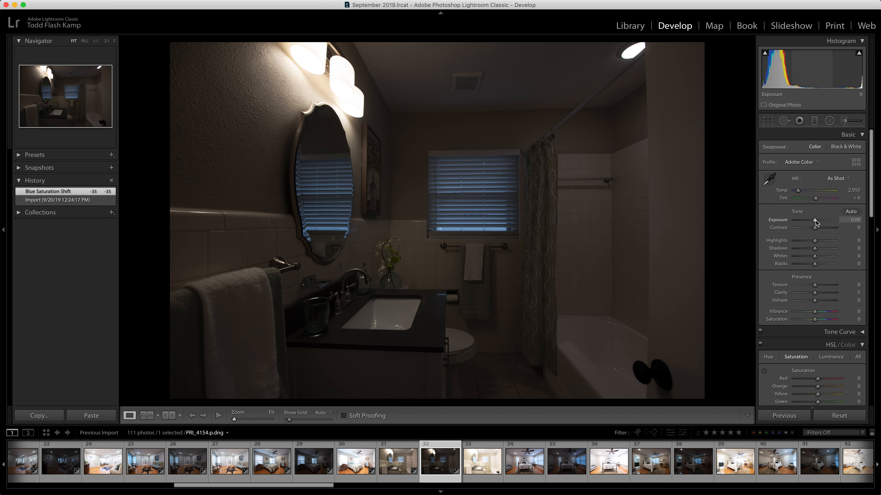
pyautogui.moveTo(814, 242); pyautogui.dragTo(798, 242)
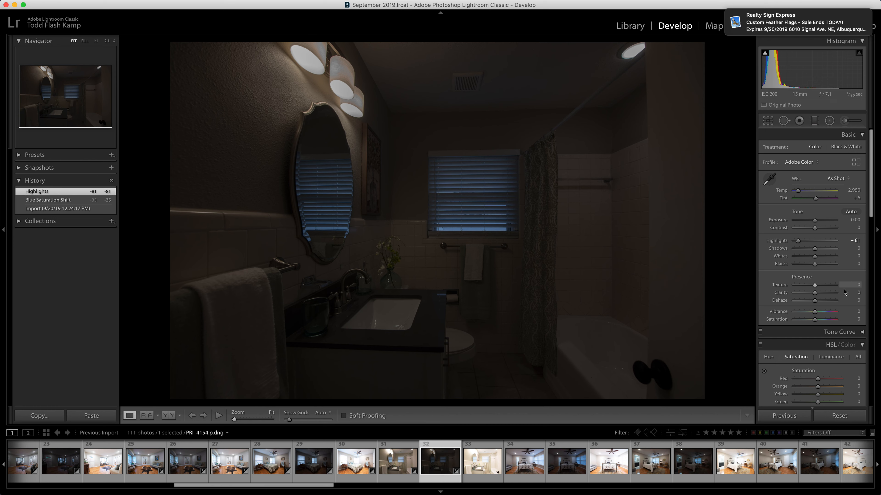
pyautogui.scroll(-5, 871, 211)
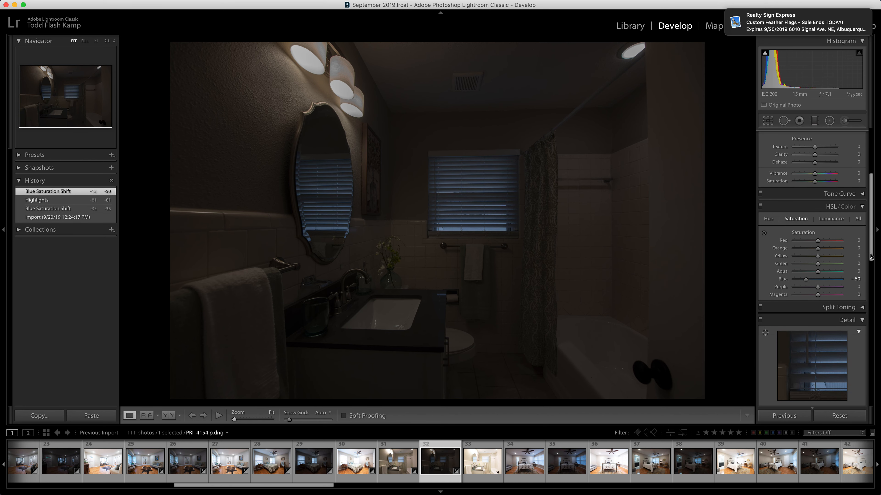
pyautogui.scroll(5, 822, 240)
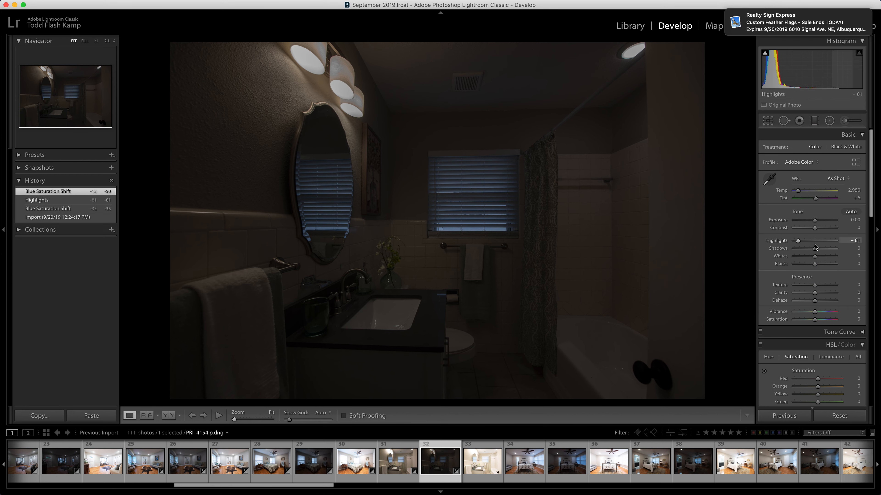
# Set the Exposure of the bright bathroom photo PRI_4155 to -0.85 and go on to the bedroom photo PRI_4156
pyautogui.press('Right')
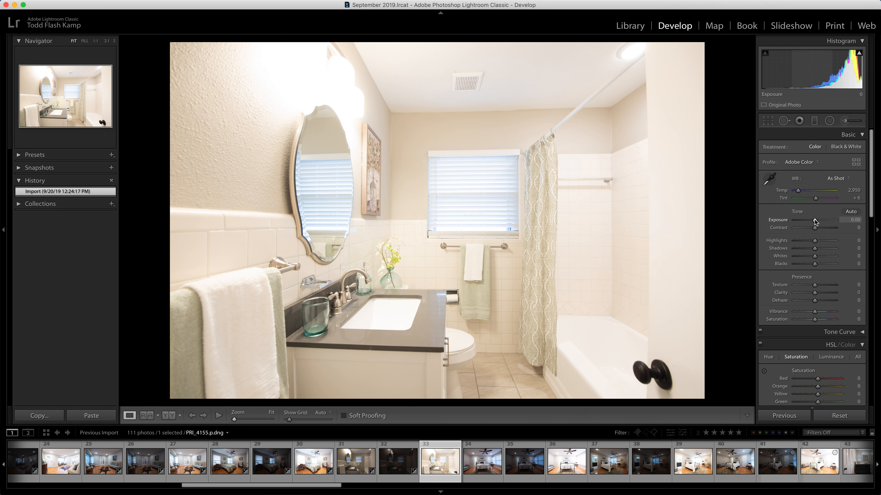
pyautogui.moveTo(814, 222); pyautogui.dragTo(813, 225)
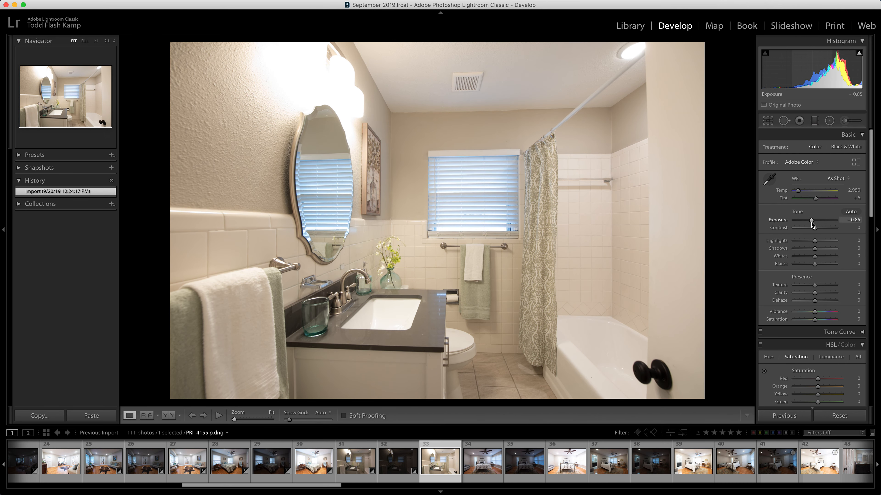
pyautogui.press('Right')
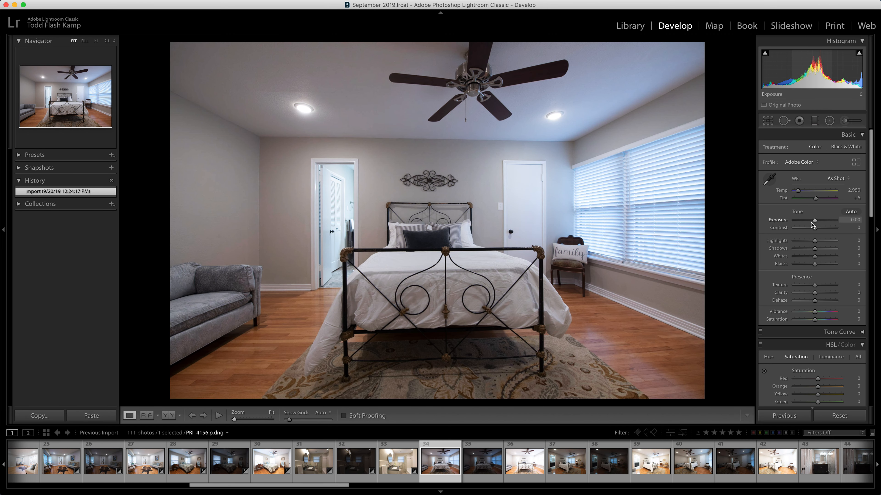
# On the bedroom photo PRI_4156, apply the automatic tone adjustment and reduce the blue saturation to neutralize the window's color cast
pyautogui.click(850, 212)
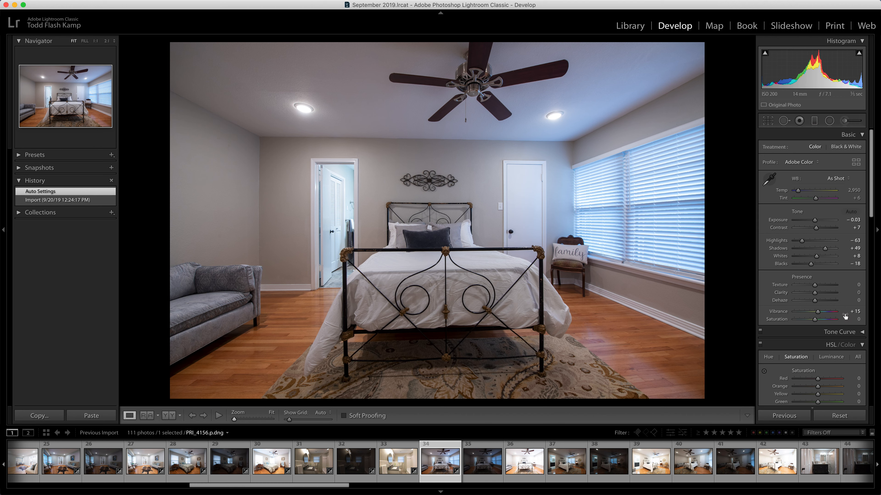
pyautogui.moveTo(871, 194); pyautogui.dragTo(873, 233)
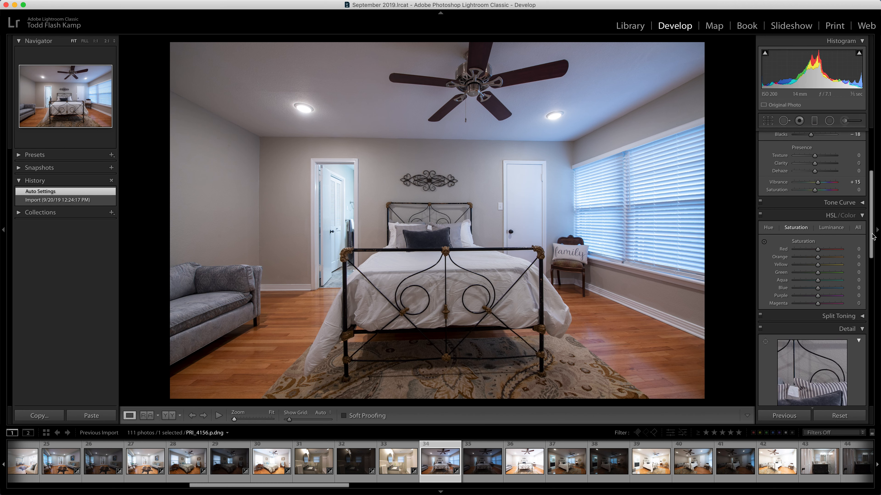
pyautogui.click(807, 288)
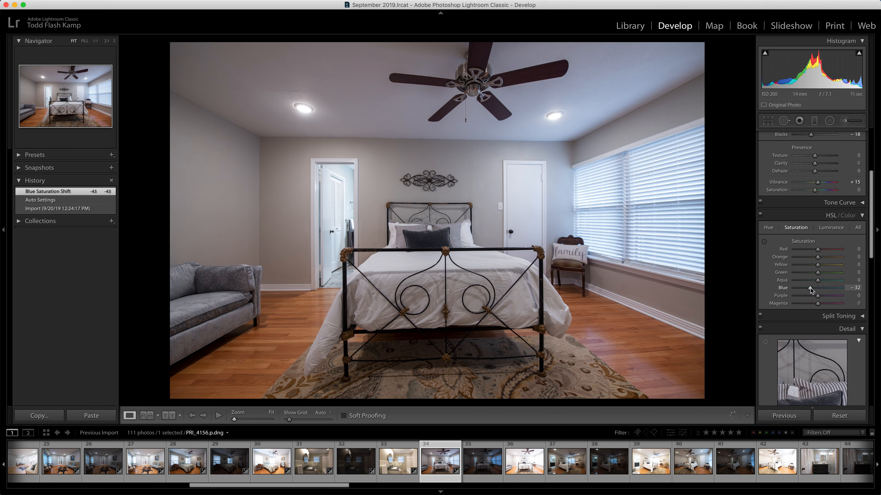
# Set the blue saturation of the dark bedroom photo PRI_4157 to -39 and the Exposure of the bright one, PRI_4158, to -0.35
pyautogui.press('Right')
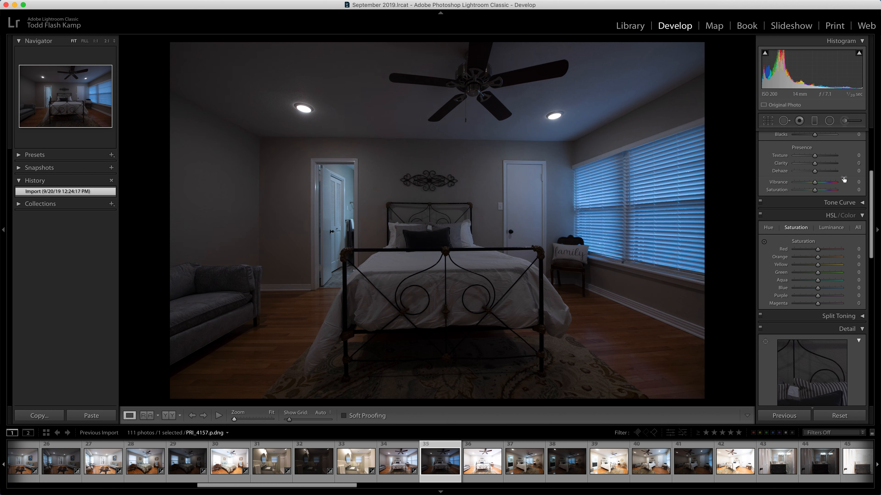
pyautogui.click(809, 289)
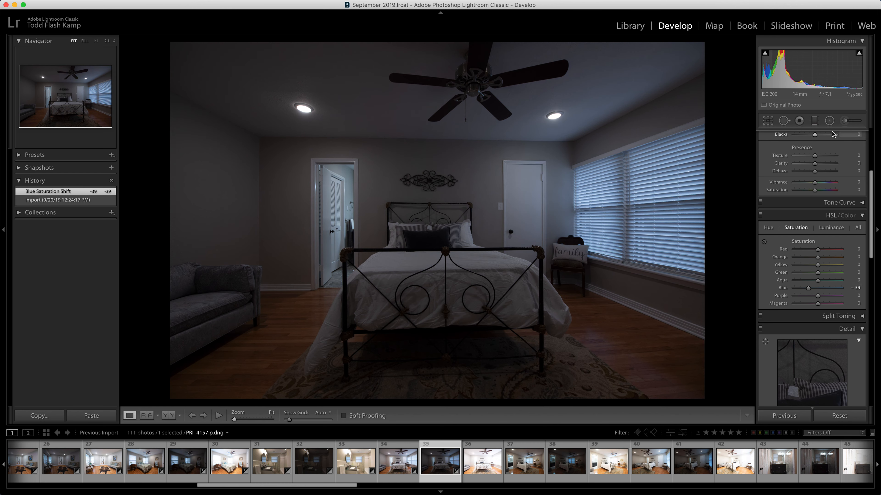
pyautogui.press('Right')
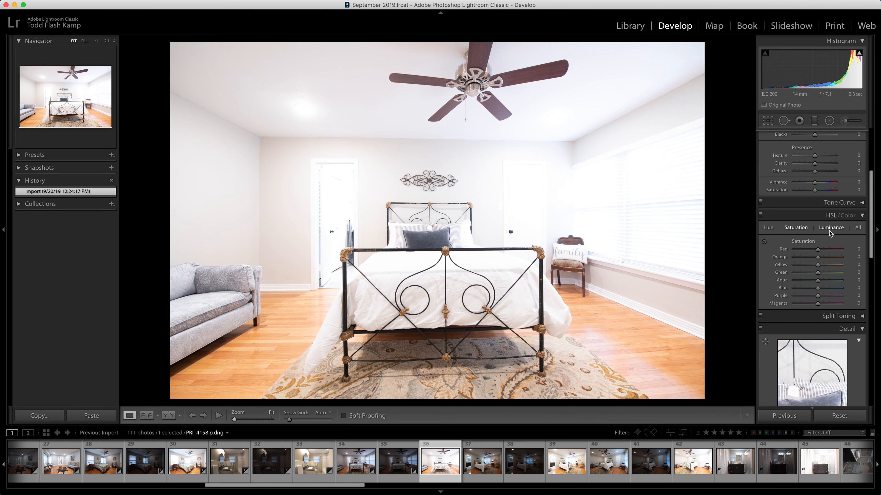
pyautogui.scroll(5, 873, 231)
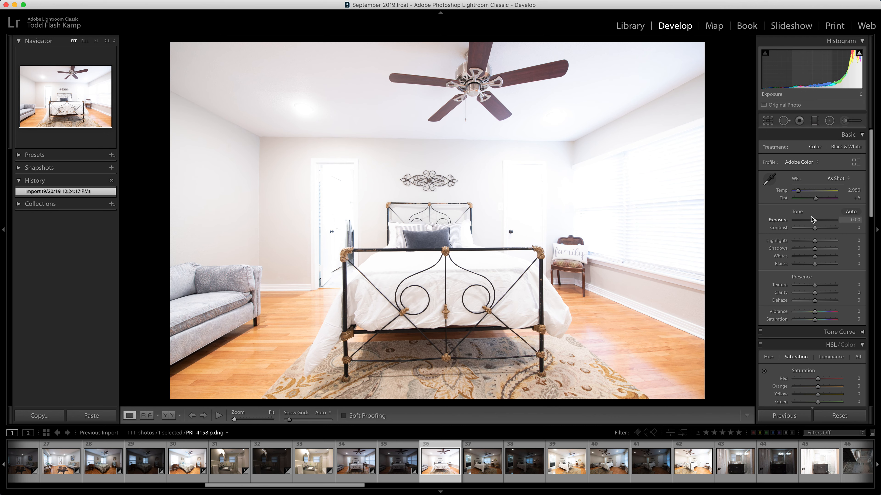
pyautogui.moveTo(815, 219); pyautogui.dragTo(814, 220)
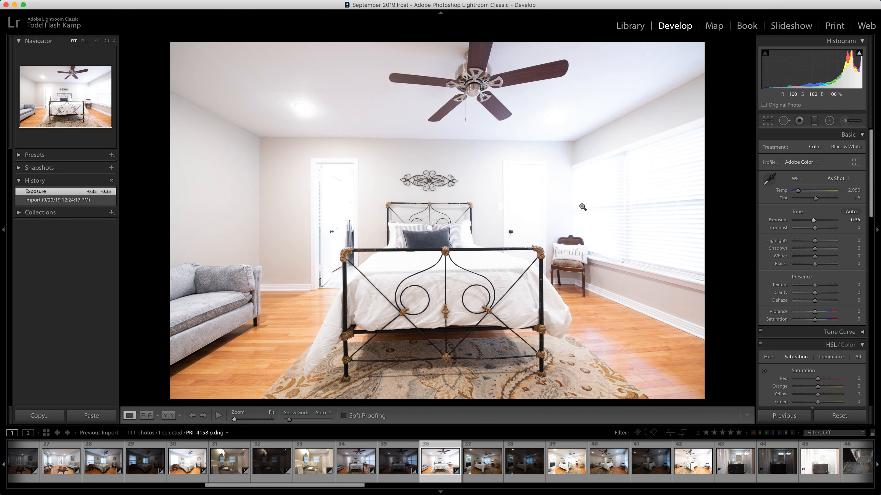
# On the bedroom photo PRI_4159, set the blue saturation to -37, Exposure to +0.50, Highlights to -100 and Shadows to +60
pyautogui.press('Right')
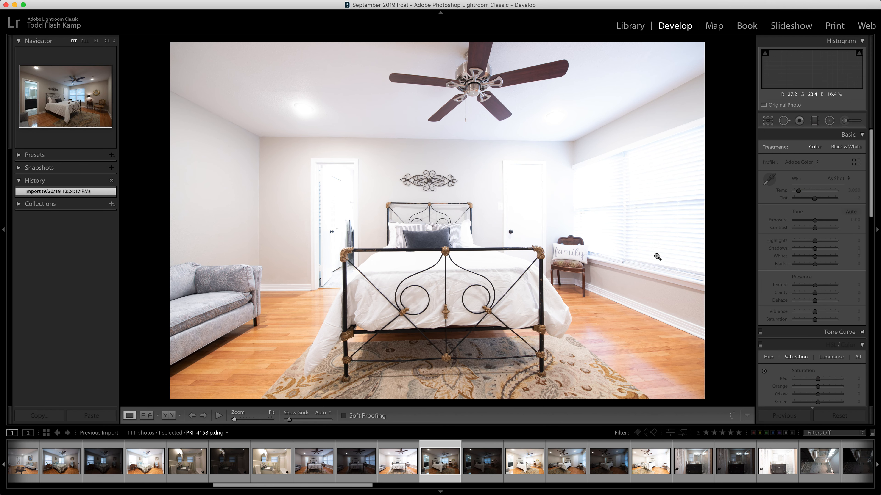
pyautogui.scroll(-4, 814, 379)
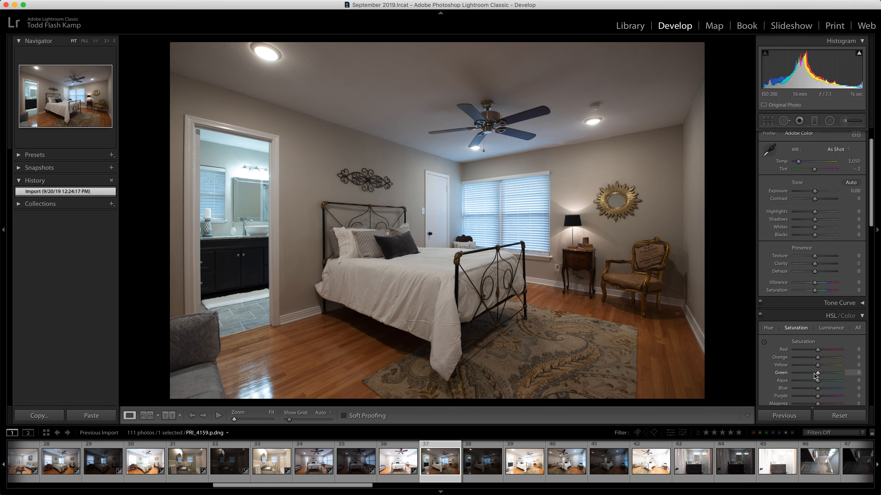
pyautogui.click(809, 352)
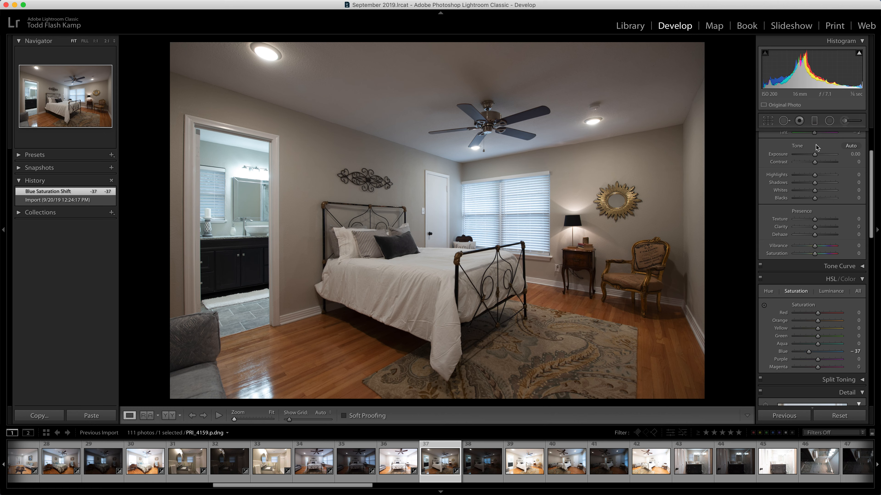
pyautogui.moveTo(815, 154); pyautogui.dragTo(817, 154)
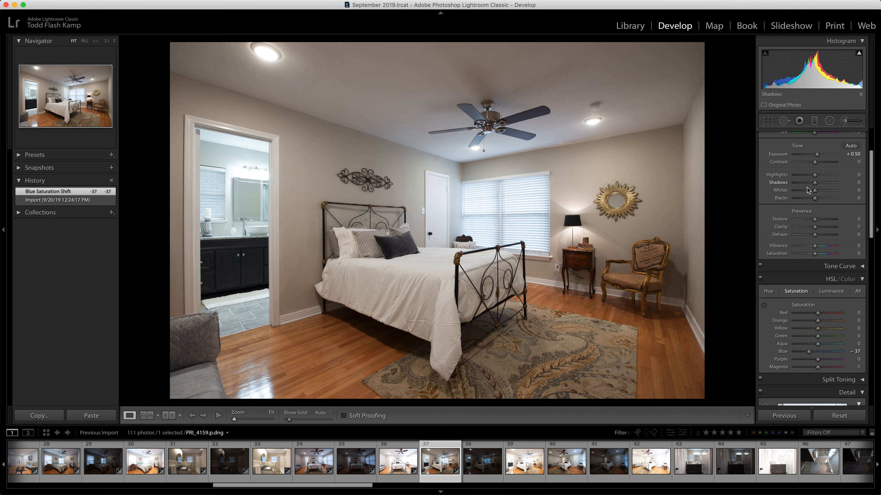
pyautogui.moveTo(806, 176); pyautogui.dragTo(787, 183)
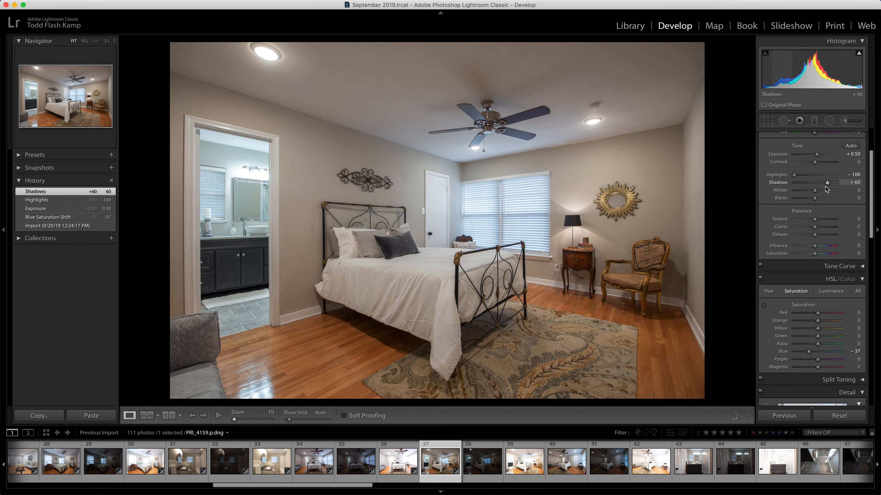
# On the dark bedroom photo PRI_4160, set the blue saturation to -46, Highlights to -100 and Exposure to +1.00
pyautogui.press('Right')
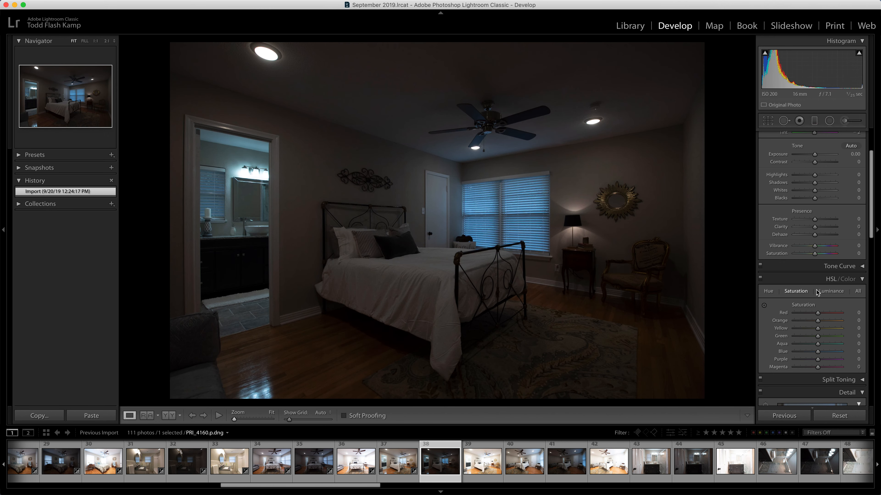
pyautogui.click(806, 352)
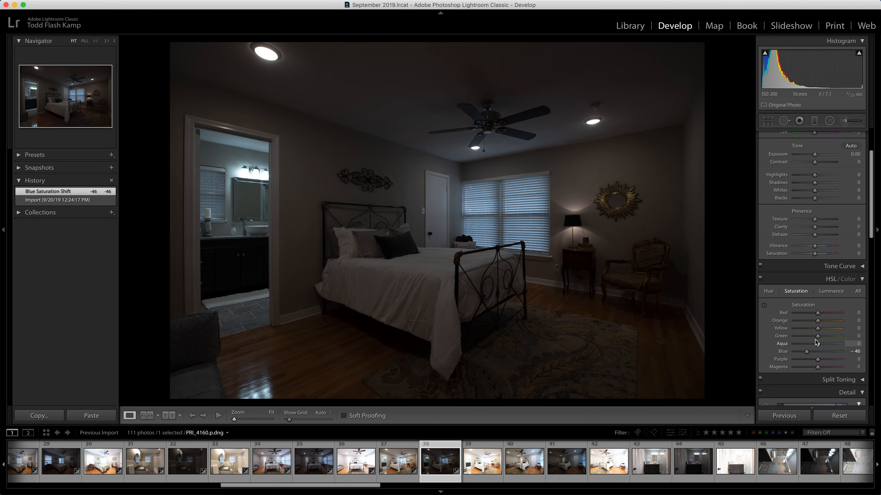
pyautogui.moveTo(814, 155); pyautogui.dragTo(790, 179)
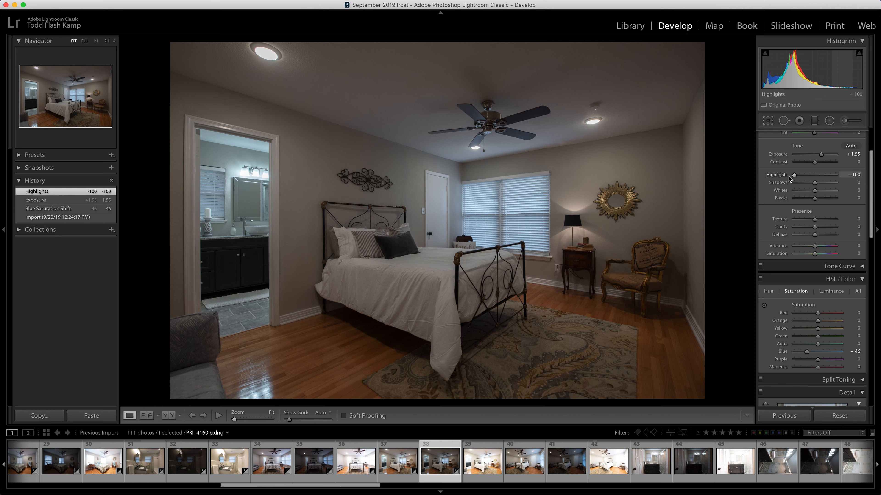
pyautogui.moveTo(821, 157); pyautogui.dragTo(819, 155)
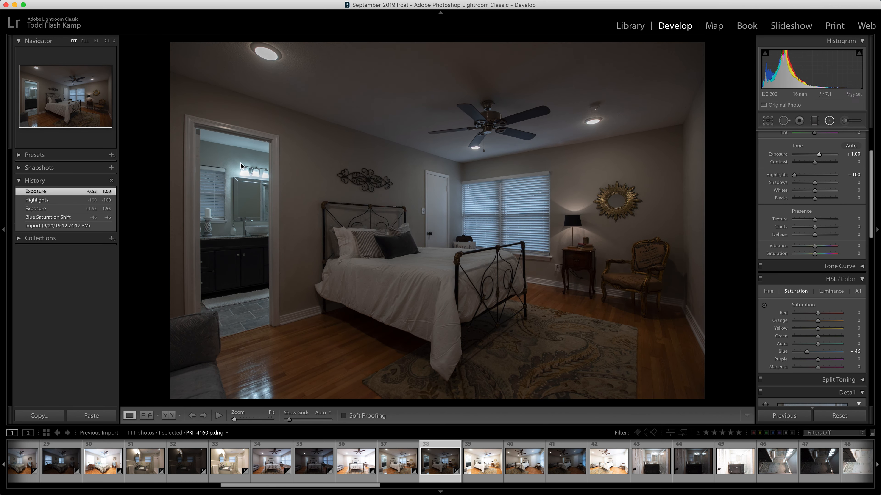
# Add a small radial filter over the bathroom vanity light, reset its effect settings and set its Highlights to -100
pyautogui.hotkey('shift', 'm')
pyautogui.moveTo(241, 169)
pyautogui.mouseDown()
pyautogui.moveTo(269, 177)
pyautogui.moveTo(250, 171)
pyautogui.moveTo(257, 172)
pyautogui.mouseUp()
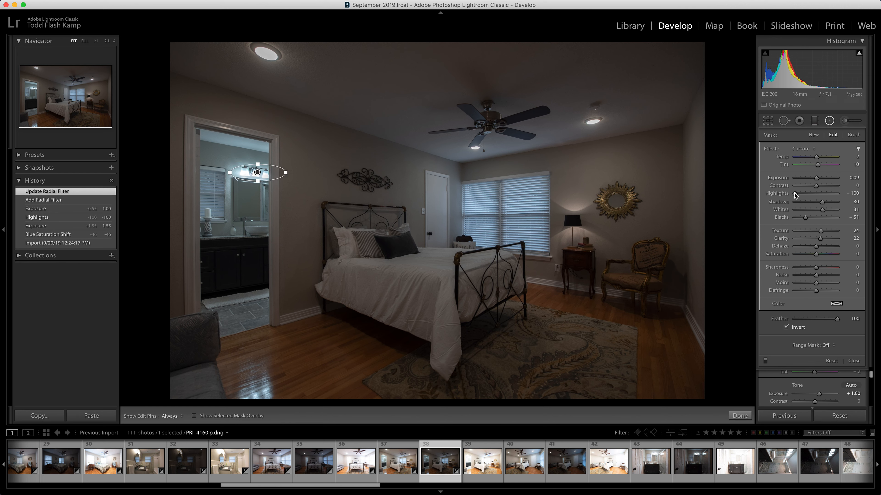
pyautogui.doubleClick(767, 150)
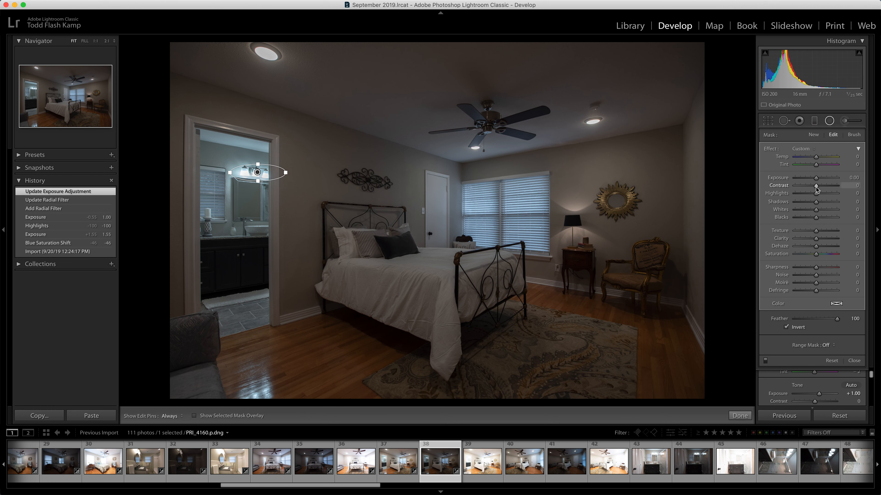
pyautogui.moveTo(816, 193); pyautogui.dragTo(765, 200)
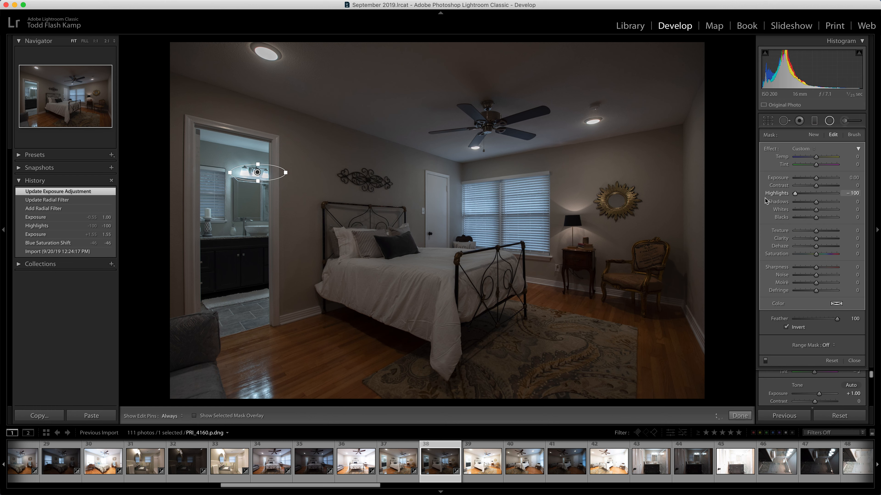
pyautogui.click(830, 121)
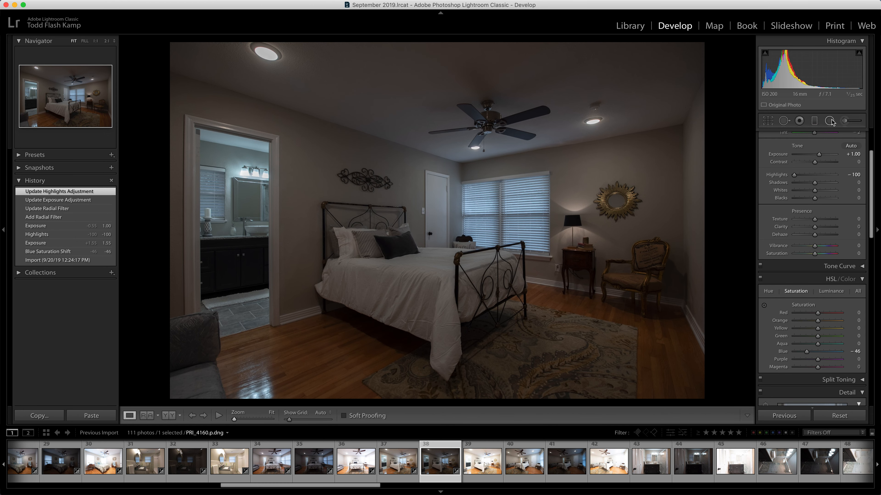
# Adjust the Exposure and tone of the bright bedroom photo PRI_4161
pyautogui.press('Right')
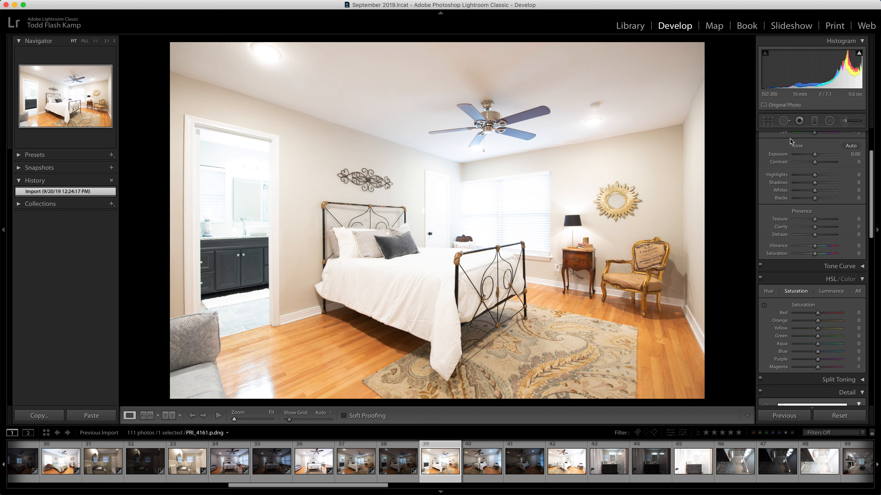
pyautogui.scroll(1, 811, 165)
pyautogui.moveTo(815, 166); pyautogui.dragTo(828, 197)
# On the bedroom photo PRI_4162, add a large radial filter over the window, reset its effect settings and set its Temp to 25
pyautogui.press('Right')
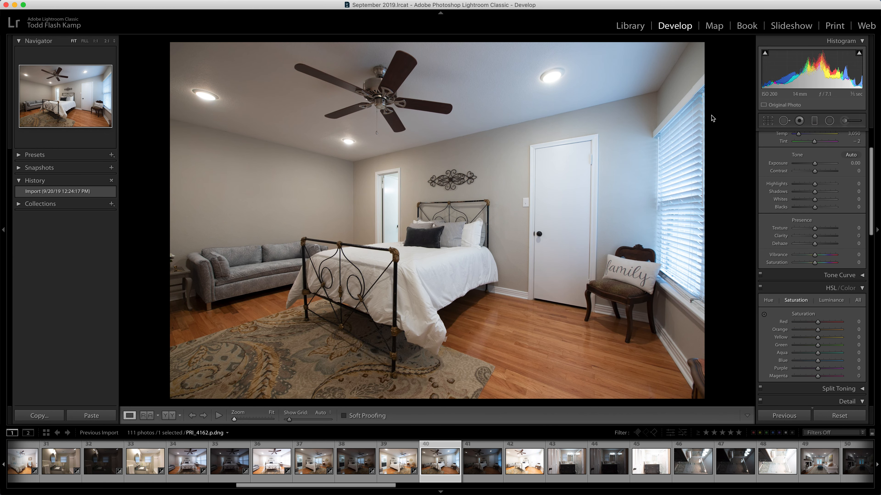
pyautogui.click(827, 122)
pyautogui.moveTo(666, 140); pyautogui.dragTo(777, 323)
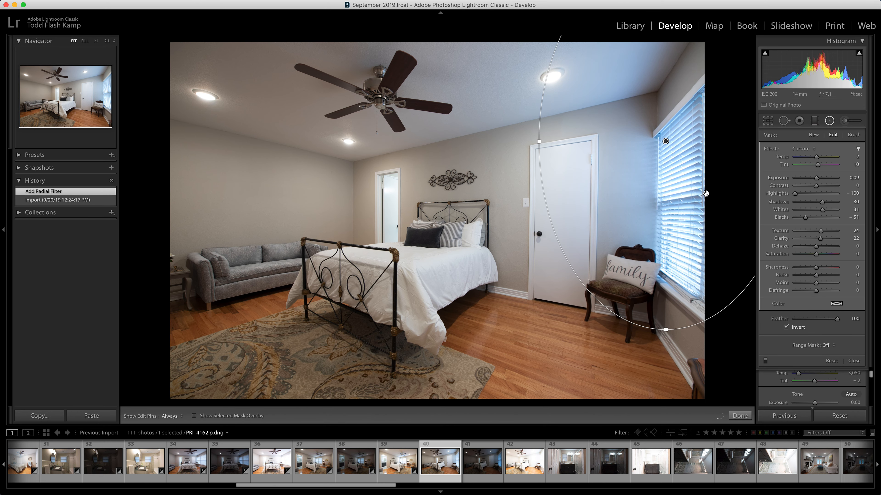
pyautogui.moveTo(666, 139); pyautogui.dragTo(706, 227)
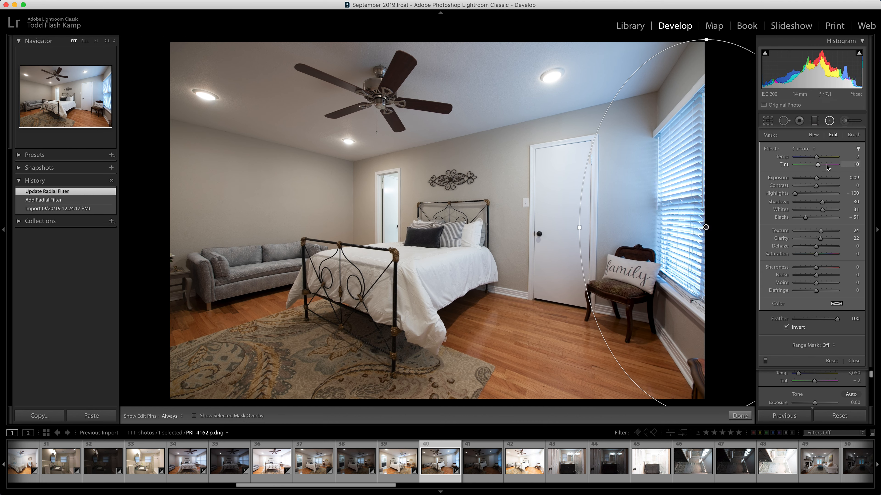
pyautogui.doubleClick(773, 150)
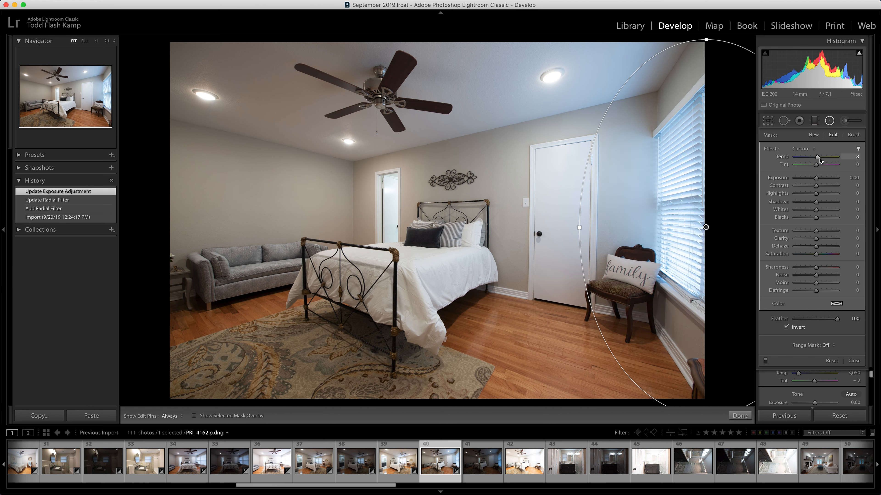
pyautogui.moveTo(821, 160); pyautogui.dragTo(822, 160)
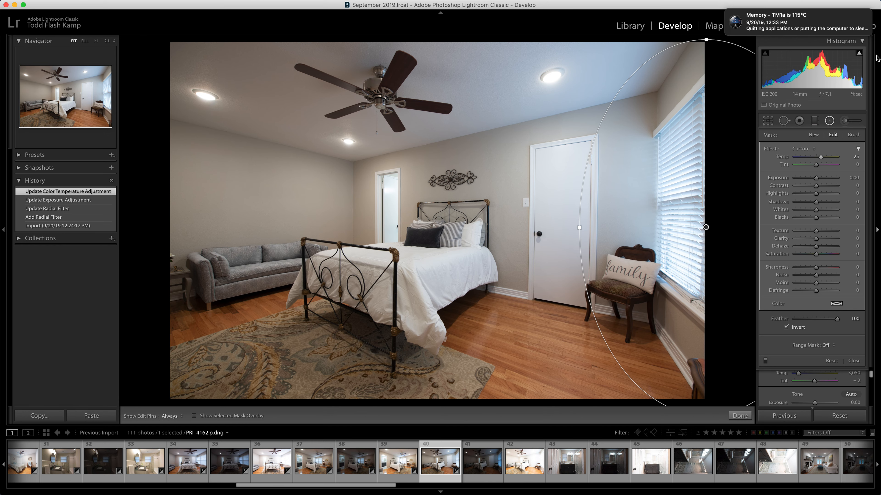
pyautogui.click(830, 121)
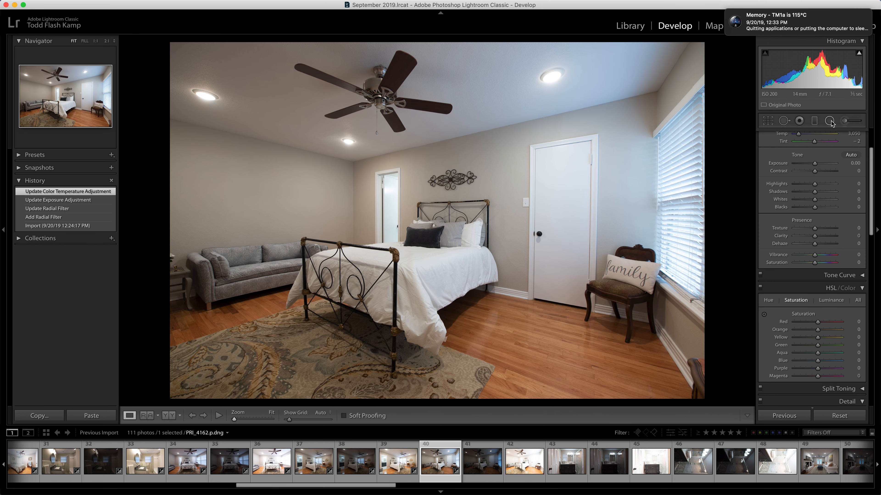
# On the dark bedroom photo PRI_4163, set the blue saturation to -51 and the Exposure to +0.80
pyautogui.press('Right')
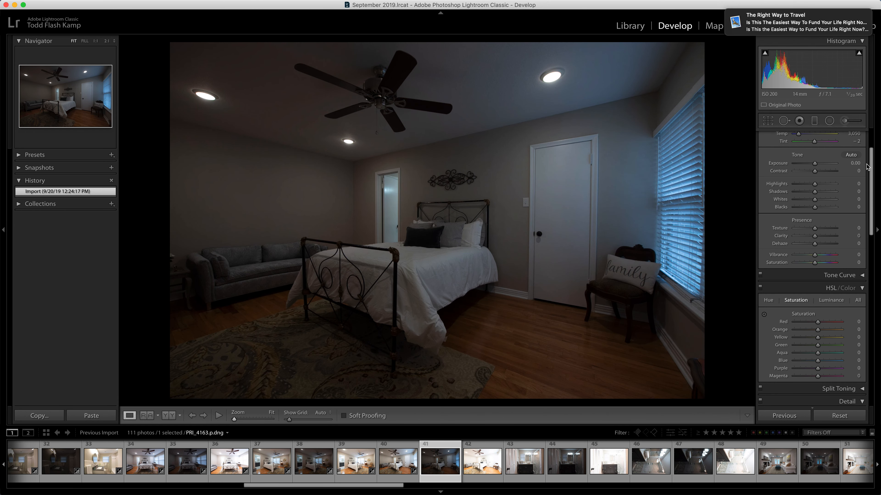
pyautogui.moveTo(870, 176); pyautogui.dragTo(871, 212)
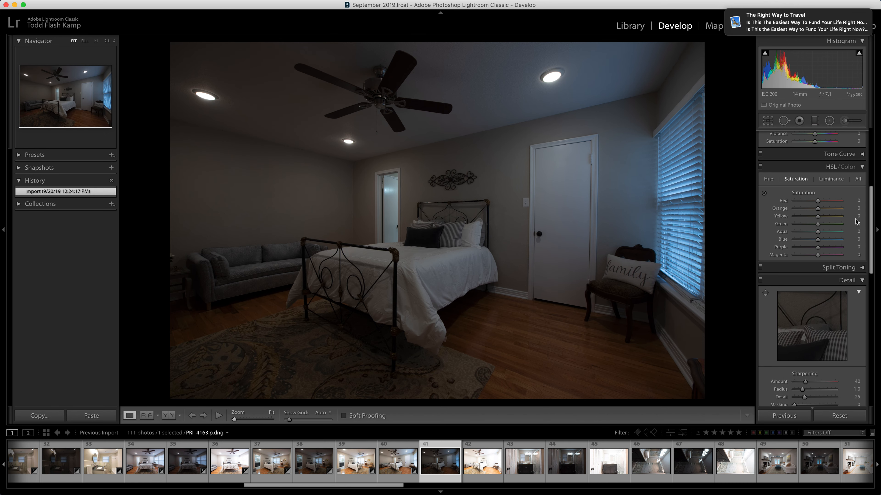
pyautogui.click(804, 240)
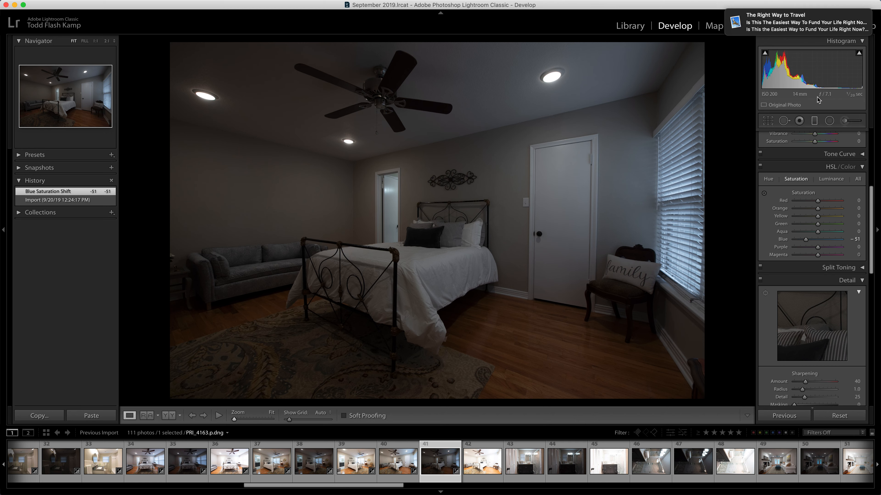
pyautogui.scroll(5, 865, 222)
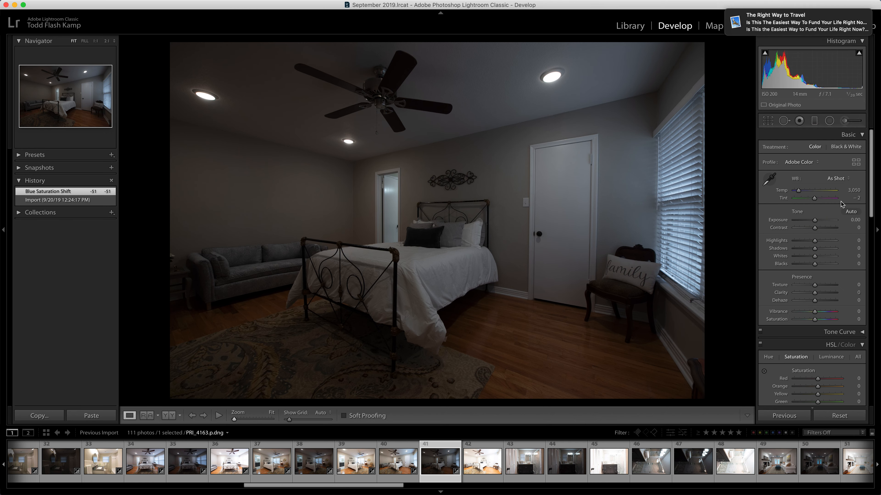
pyautogui.moveTo(815, 222); pyautogui.dragTo(819, 222)
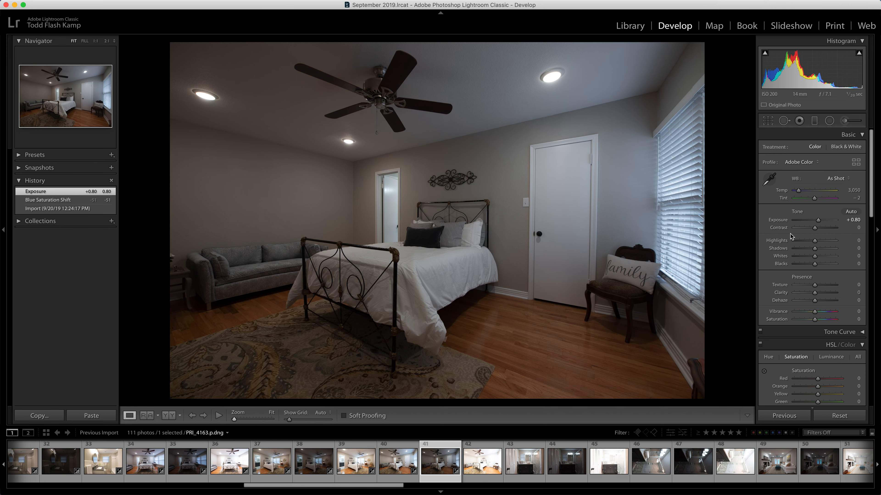
# Set the Exposure of the bright bedroom photo PRI_4164 to -0.75
pyautogui.press('Right')
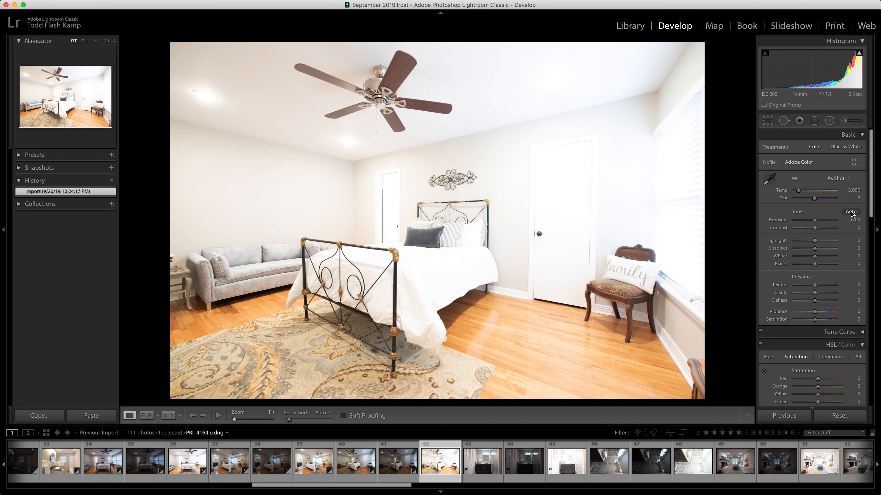
pyautogui.moveTo(816, 222); pyautogui.dragTo(811, 222)
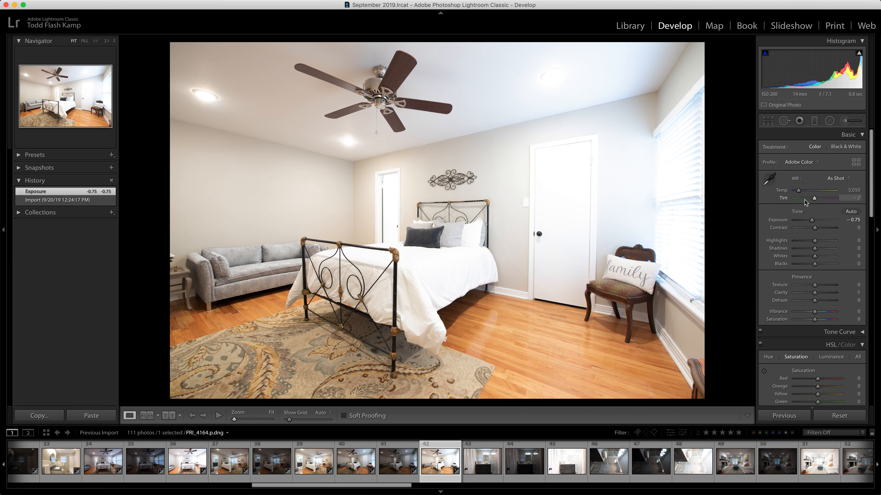
# On the bathroom vanity photo PRI_4165, set Highlights to -56 and apply the automatic tone settings
pyautogui.press('Right')
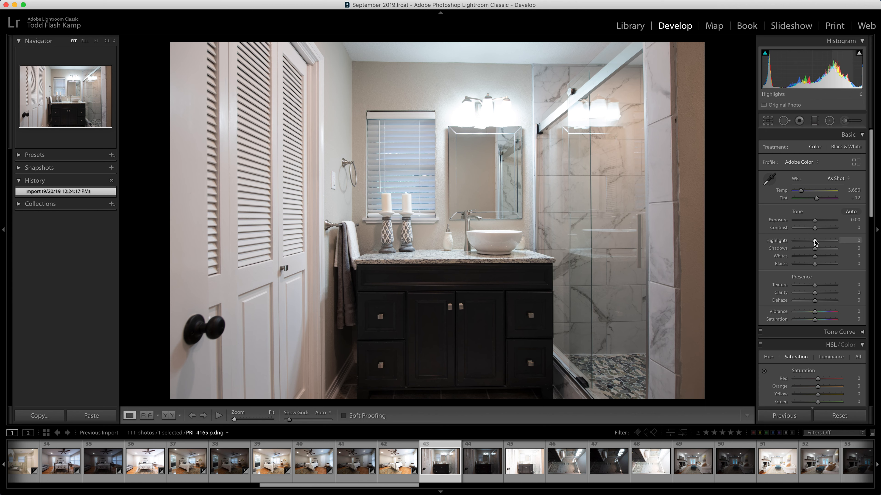
pyautogui.click(803, 241)
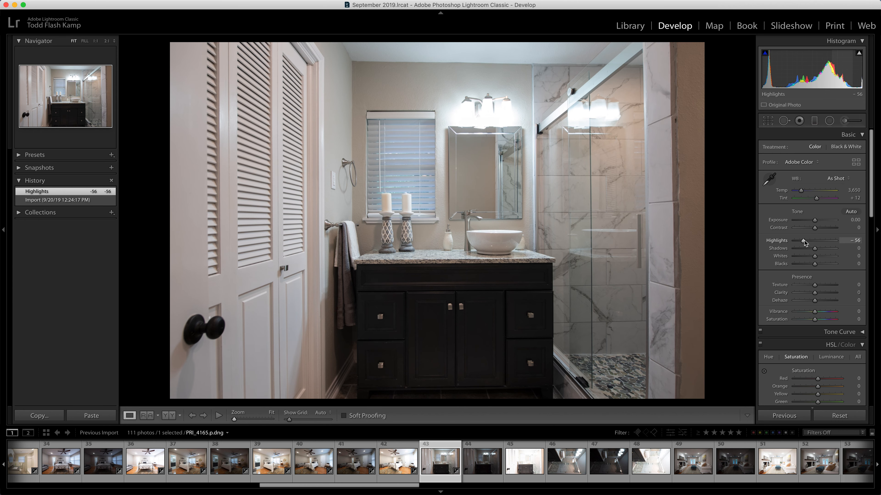
pyautogui.click(851, 212)
# On the dark bathroom photo PRI_4166, set Highlights to -90 and Exposure to -0.15
pyautogui.press('Right')
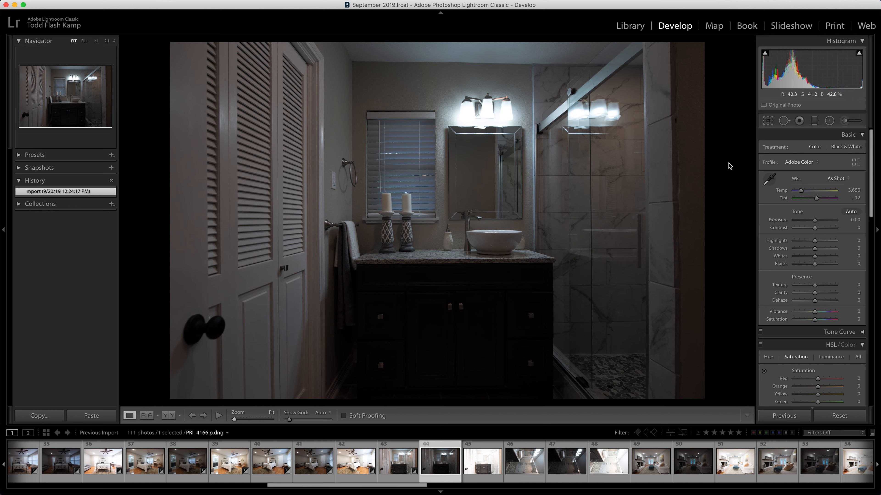
pyautogui.moveTo(811, 243); pyautogui.dragTo(795, 243)
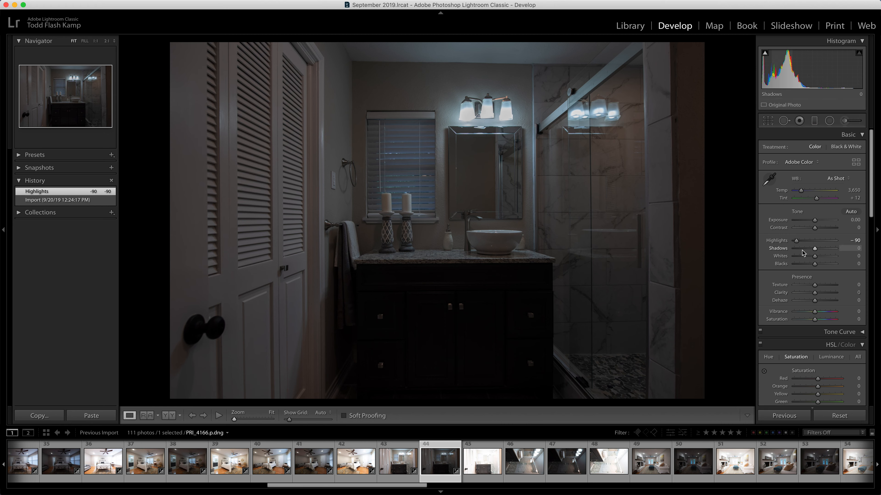
pyautogui.moveTo(815, 222); pyautogui.dragTo(813, 221)
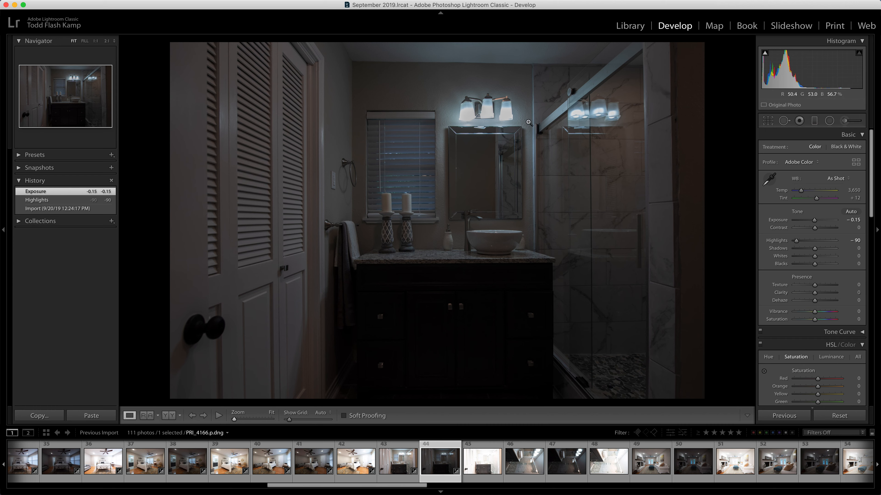
# Add a radial filter over the vanity lights in PRI_4166, reset its effect settings and set its Highlights to -48
pyautogui.click(829, 121)
pyautogui.moveTo(471, 102)
pyautogui.mouseDown()
pyautogui.moveTo(516, 116)
pyautogui.moveTo(491, 114)
pyautogui.mouseUp()
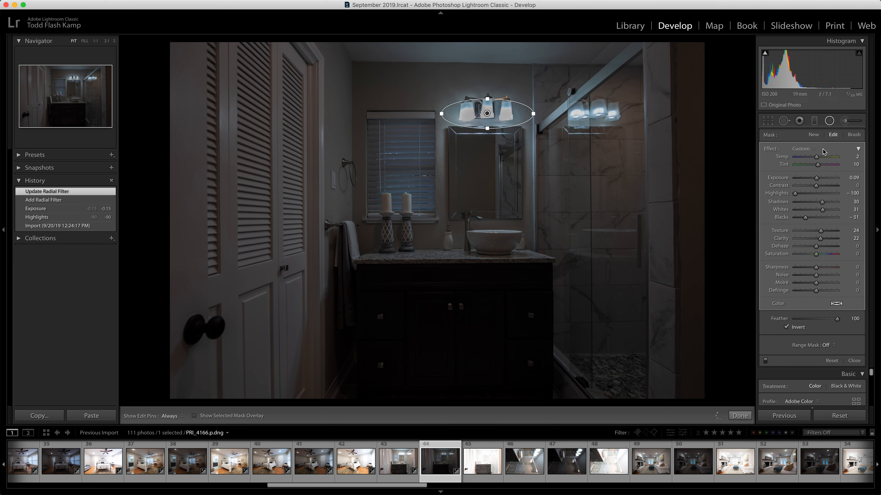
pyautogui.doubleClick(775, 150)
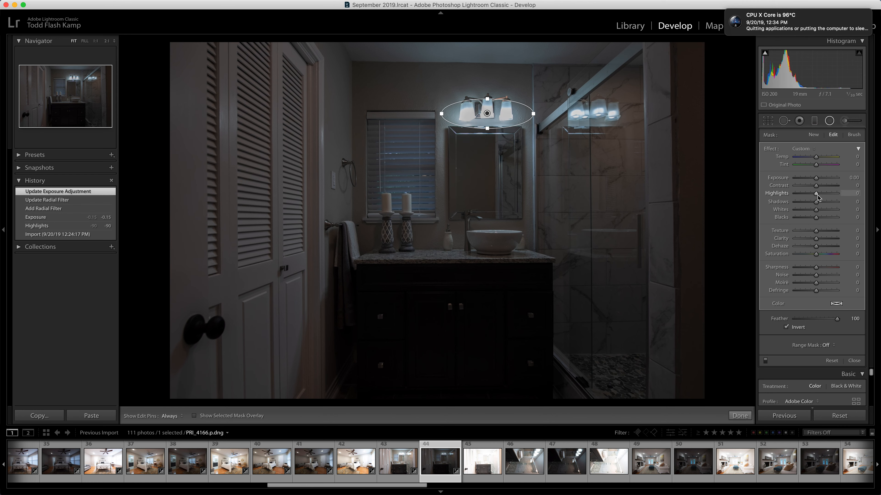
pyautogui.moveTo(815, 194); pyautogui.dragTo(805, 196)
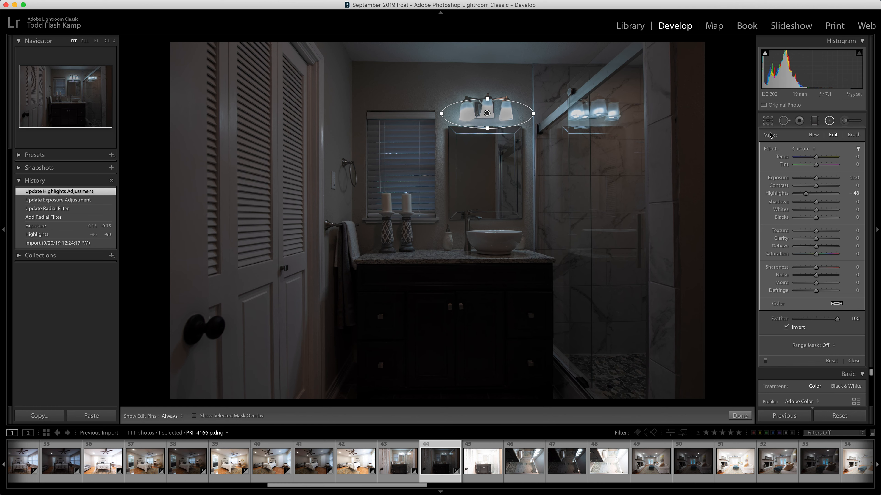
pyautogui.click(830, 122)
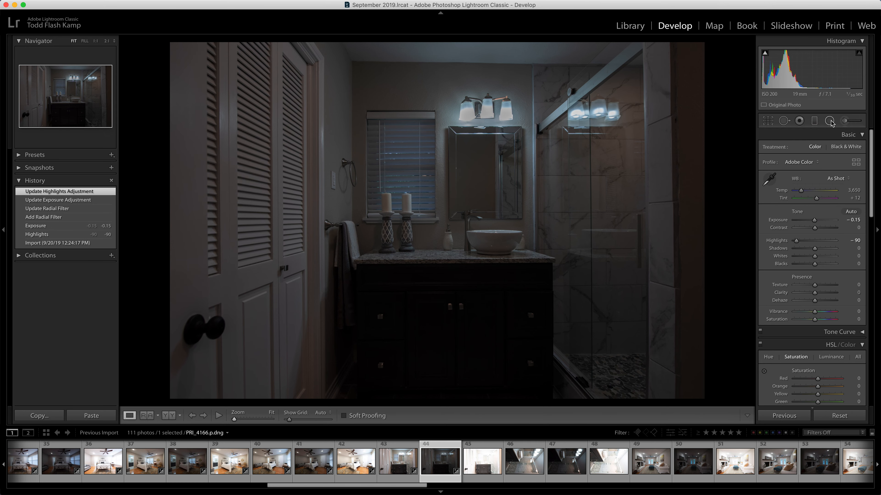
# Lower the Exposure of the bright bathroom photo PRI_4167
pyautogui.press('Right')
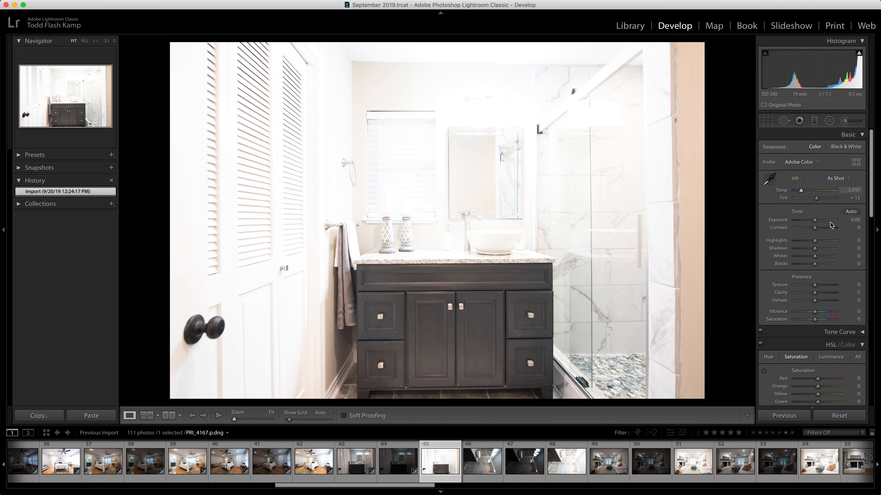
pyautogui.moveTo(814, 222); pyautogui.dragTo(811, 223)
# On the dark sideways shower photo PRI_4172, set Highlights to -100 and Exposure to -0.30
pyautogui.press('Right')
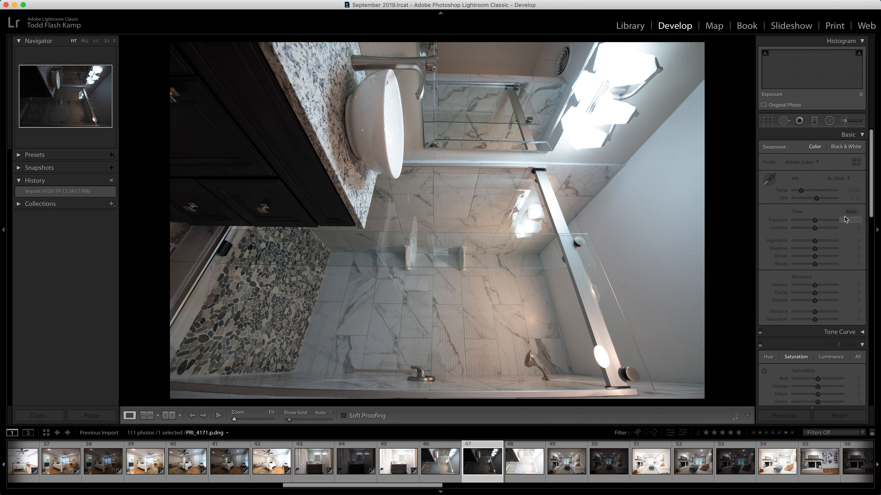
pyautogui.press('Right')
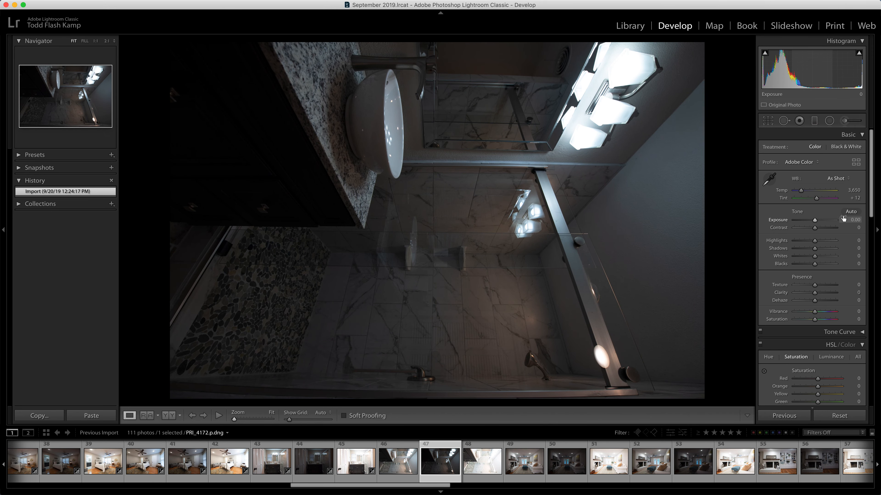
pyautogui.moveTo(816, 242); pyautogui.dragTo(781, 243)
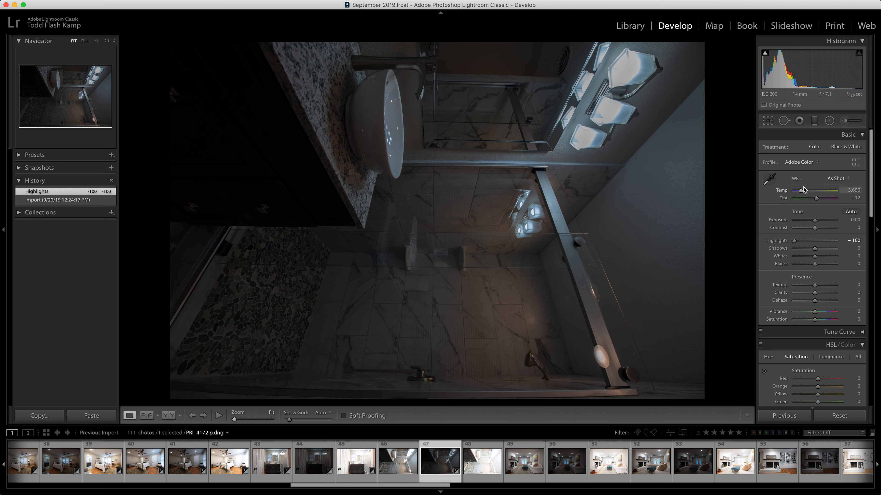
pyautogui.moveTo(814, 220); pyautogui.dragTo(813, 221)
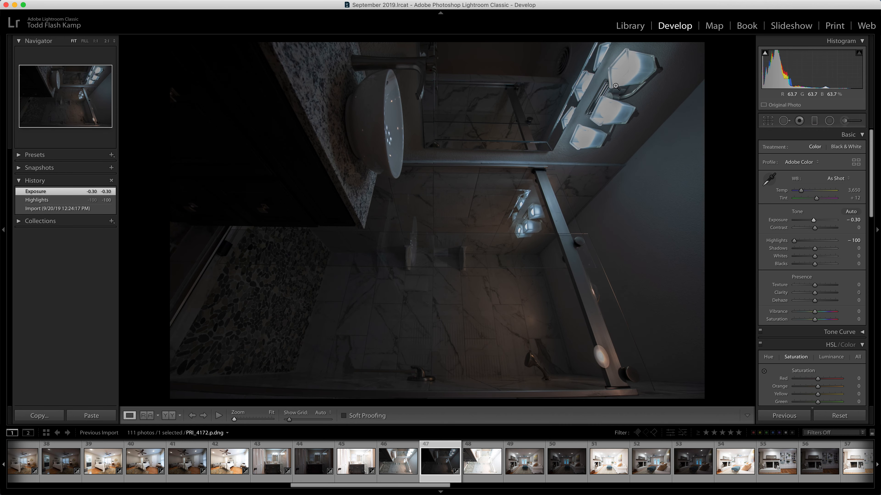
# On the living room photo PRI_4174, apply the automatic tone settings and set the blue saturation to -42
pyautogui.press('Right')
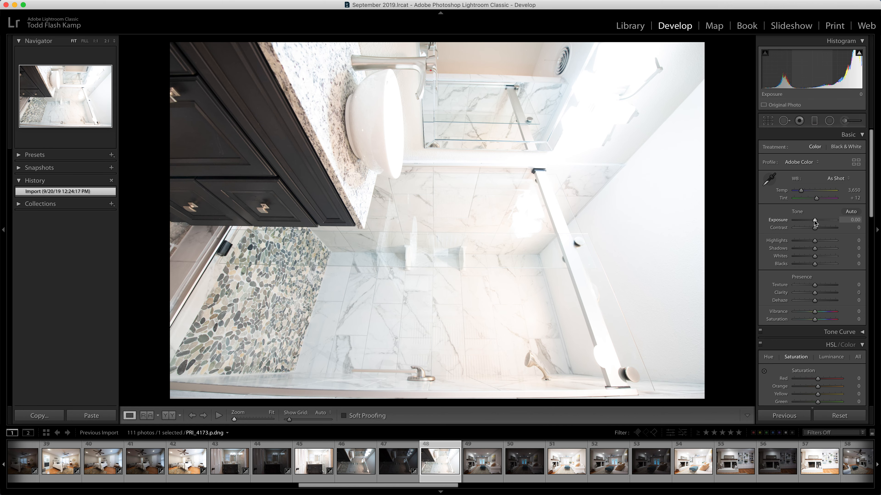
pyautogui.press('Right')
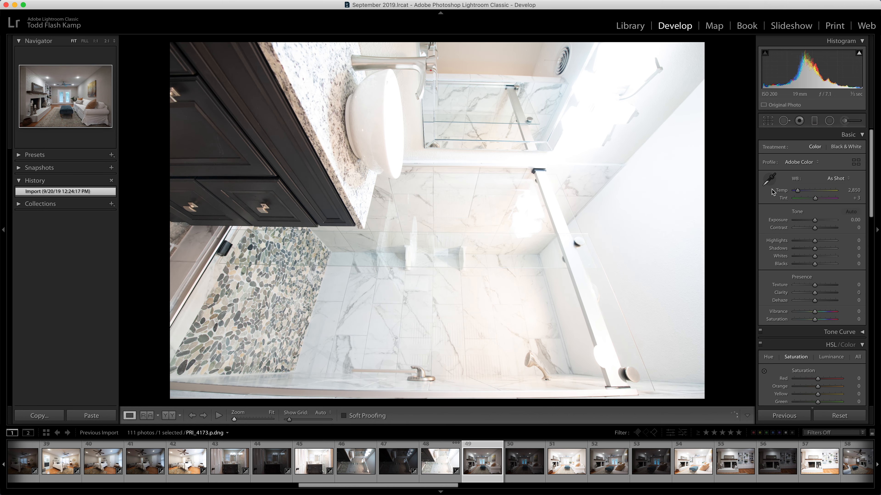
pyautogui.click(851, 211)
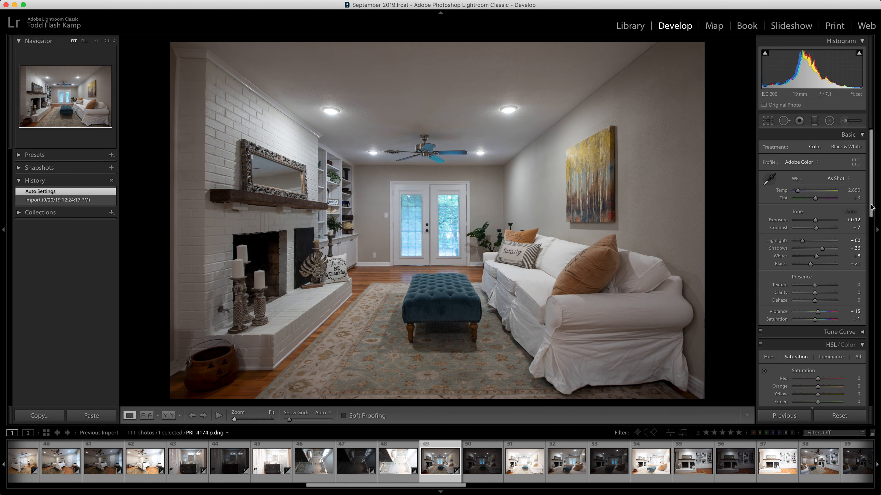
pyautogui.scroll(-5, 800, 276)
pyautogui.click(808, 272)
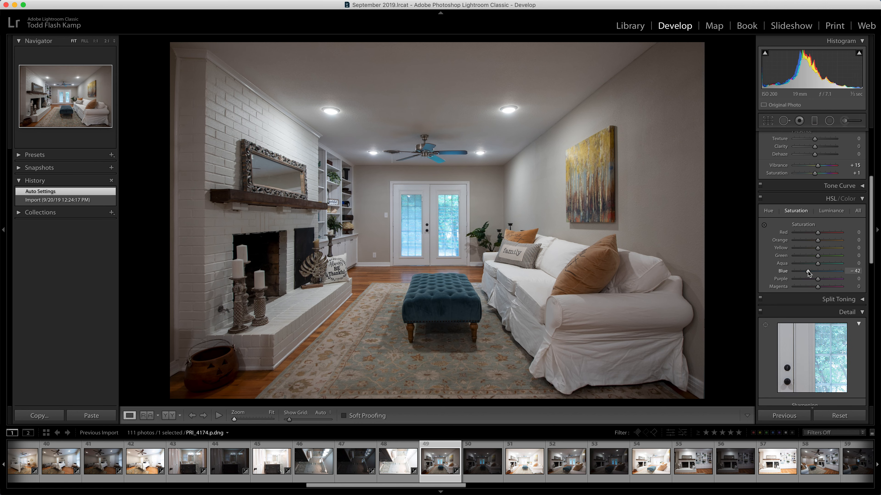
# Set the blue saturation of the dark living room photo PRI_4175 to -44
pyautogui.press('Right')
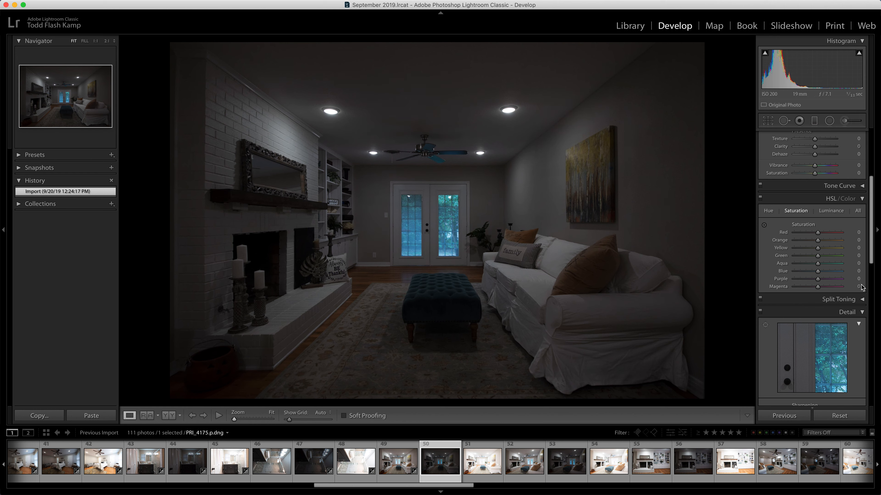
pyautogui.click(807, 272)
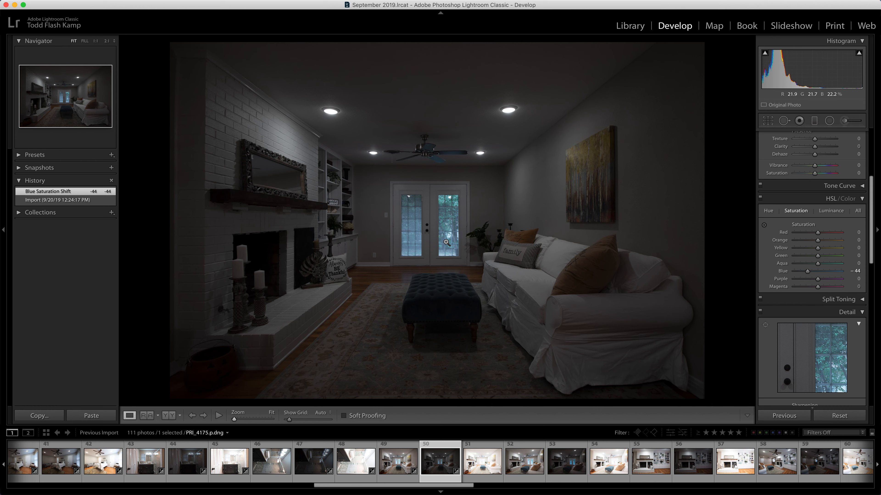
# Go past the bright photo PRI_4176 and apply the automatic tone settings to the angled living room photo PRI_4177
pyautogui.press('Right')
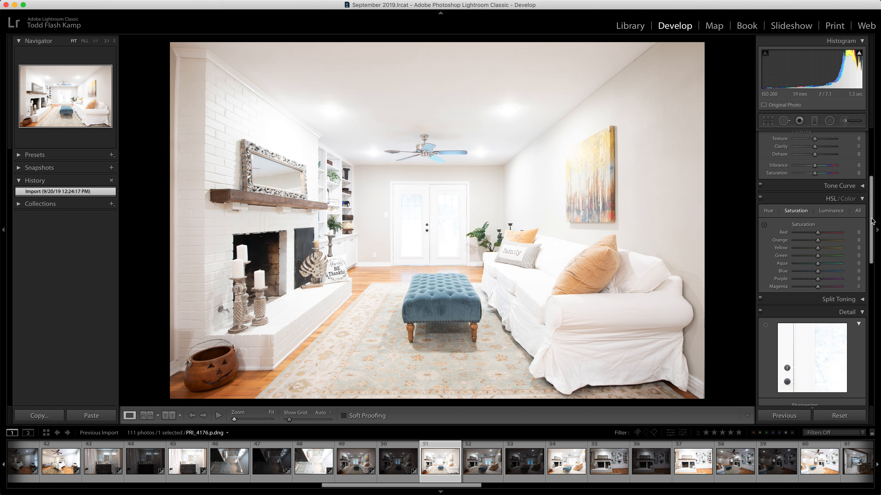
pyautogui.scroll(5, 873, 221)
pyautogui.press('Right')
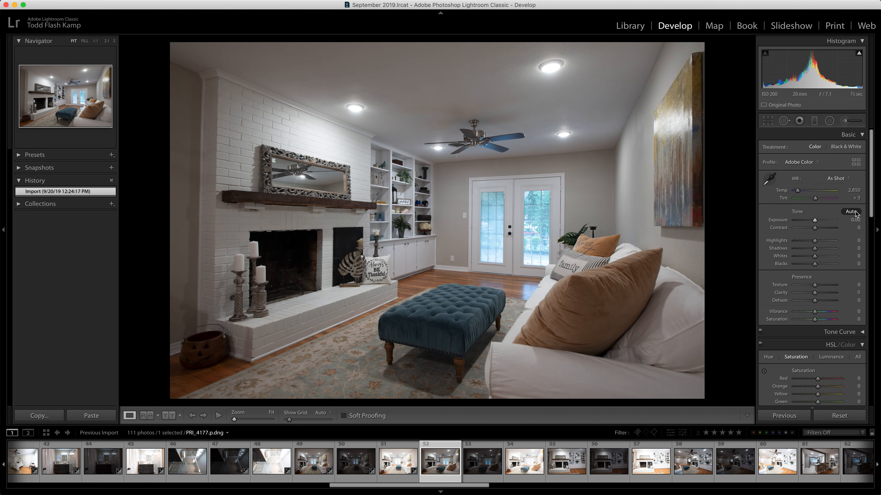
pyautogui.click(851, 212)
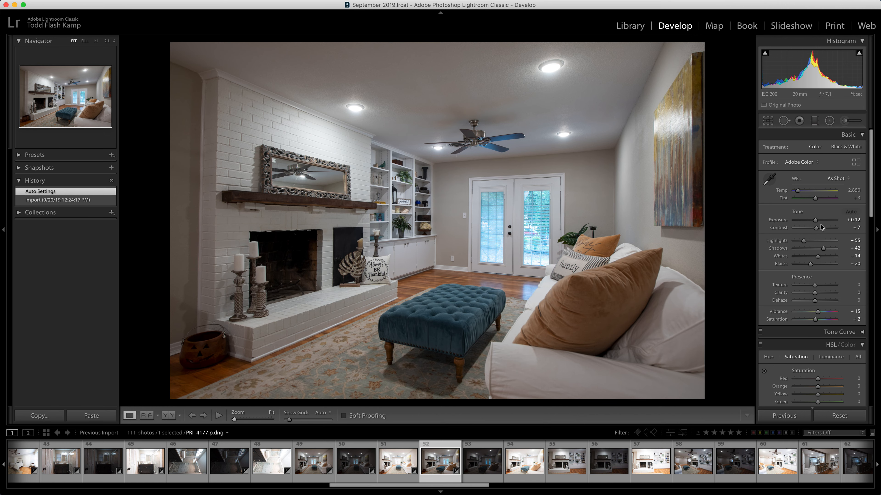
# On the dark living room photo PRI_4178, set Dehaze to +13 and the blue saturation to -53
pyautogui.press('Right')
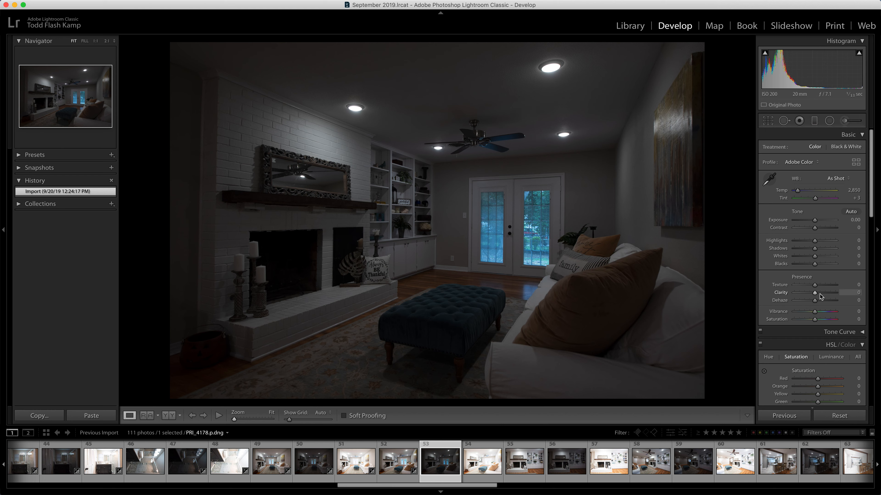
pyautogui.moveTo(816, 301); pyautogui.dragTo(818, 300)
pyautogui.moveTo(871, 207); pyautogui.dragTo(871, 247)
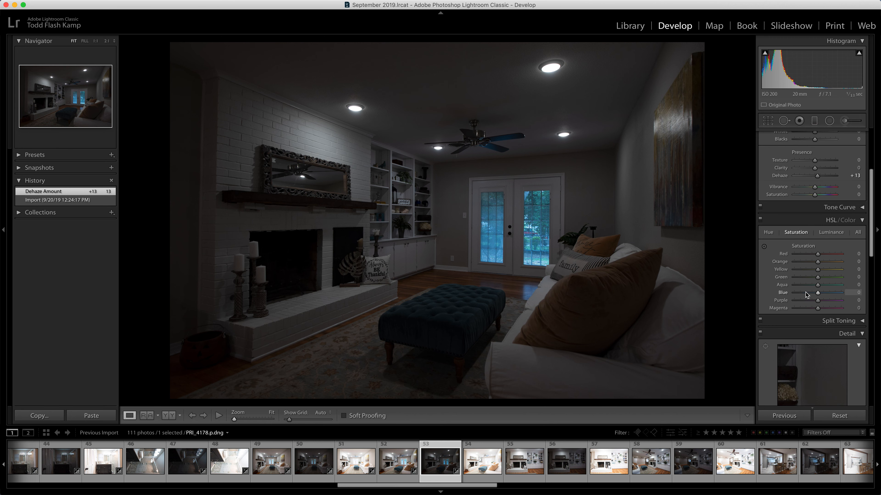
pyautogui.click(805, 295)
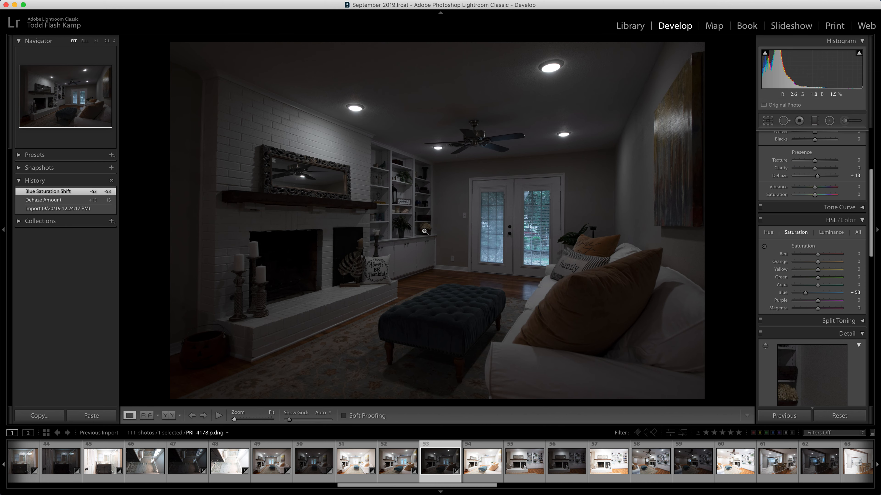
# Go past the bright photo PRI_4179 and apply the automatic tone settings to the fireplace photo PRI_4180
pyautogui.press('Right')
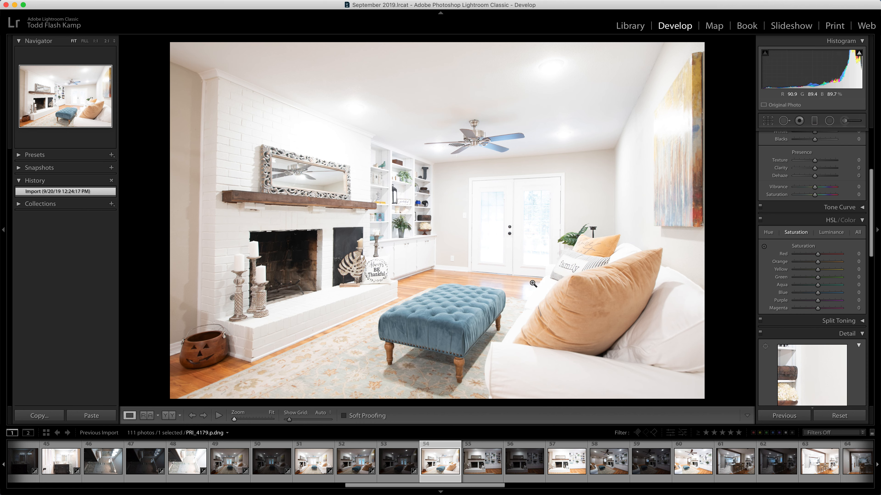
pyautogui.press('Right')
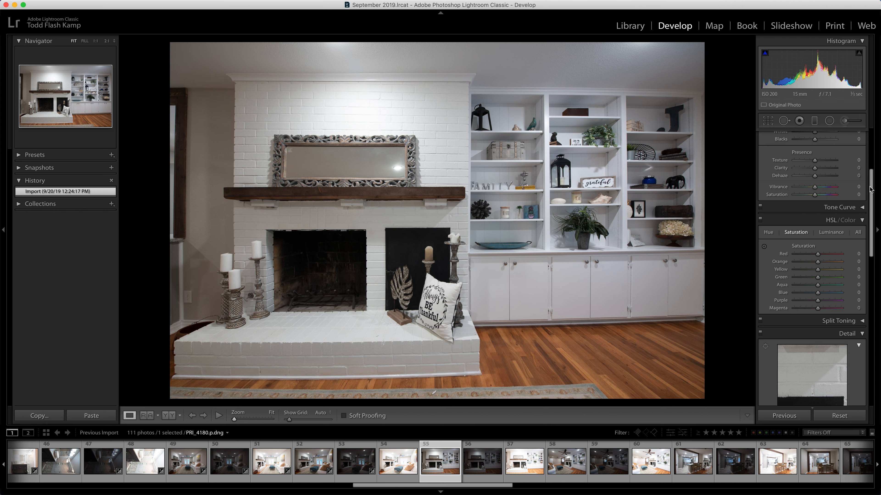
pyautogui.scroll(5, 872, 189)
pyautogui.click(851, 212)
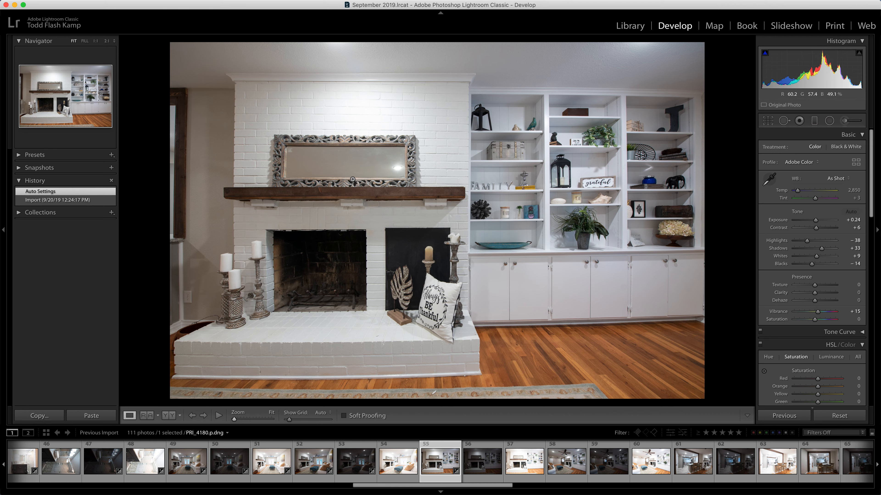
# Set the Exposure of the dark fireplace photo PRI_4181 to +1.20
pyautogui.press('Right')
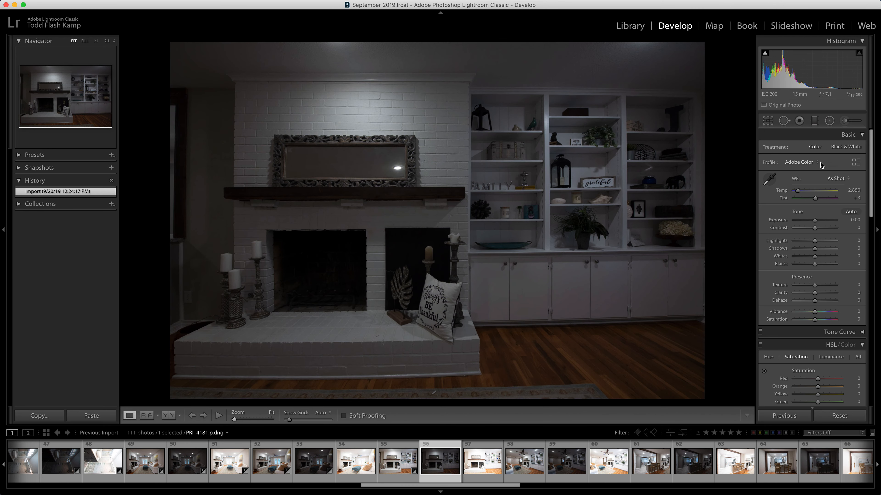
pyautogui.moveTo(815, 220); pyautogui.dragTo(821, 221)
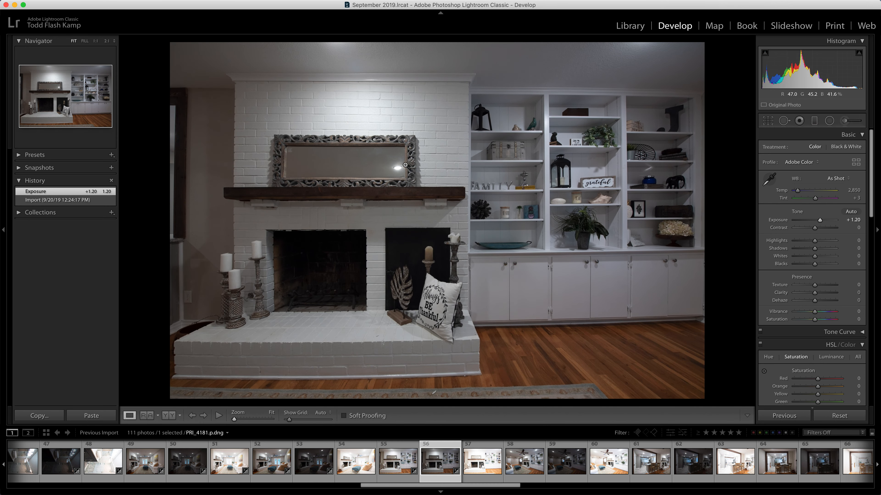
# Apply the automatic tone settings to the living room photo PRI_4183 and go on to the dark photo PRI_4184
pyautogui.press('Right')
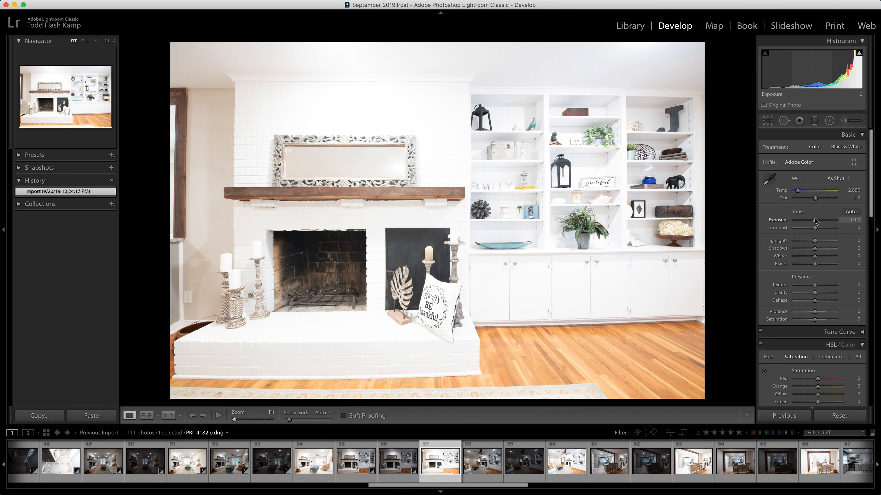
pyautogui.press('Right')
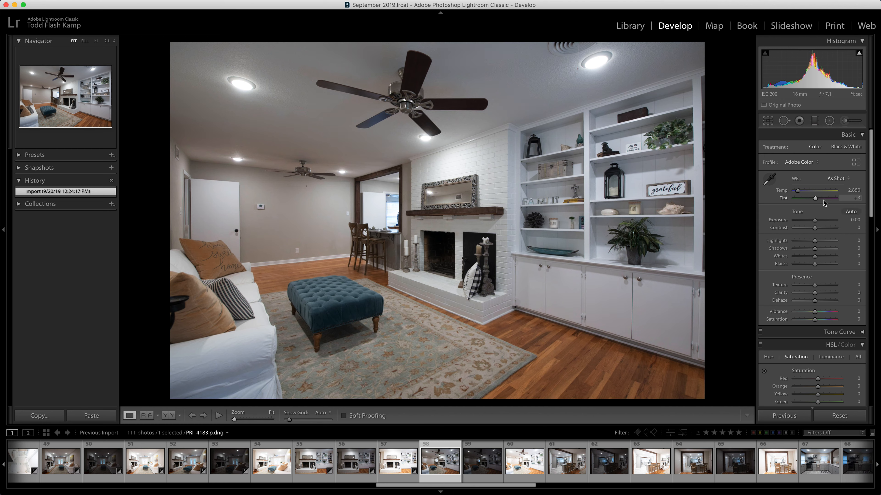
pyautogui.click(847, 210)
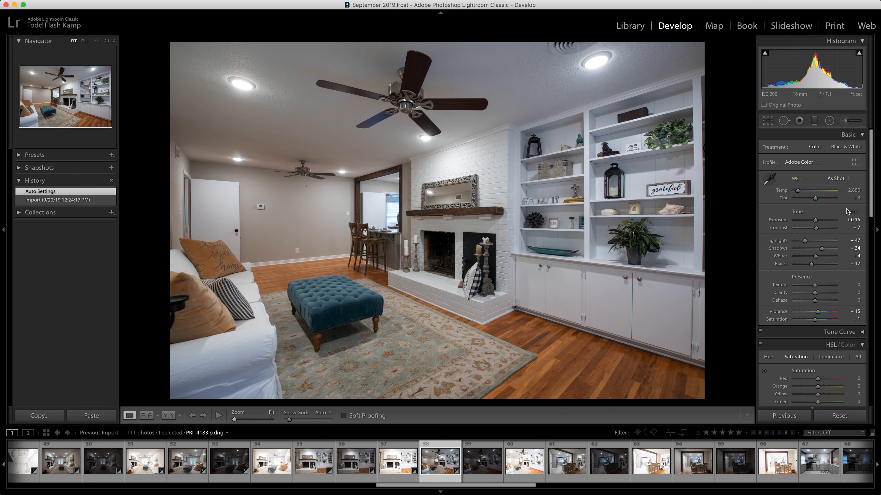
pyautogui.press('Right')
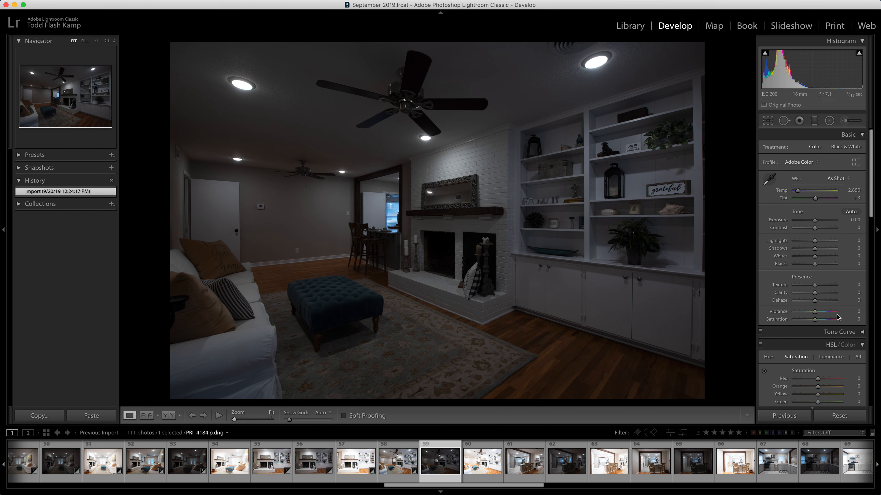
# Set the Exposure of the bright living room photo PRI_4185 to -0.55, and apply the automatic tone settings to the kitchen view PRI_4186
pyautogui.scroll(-5, 870, 208)
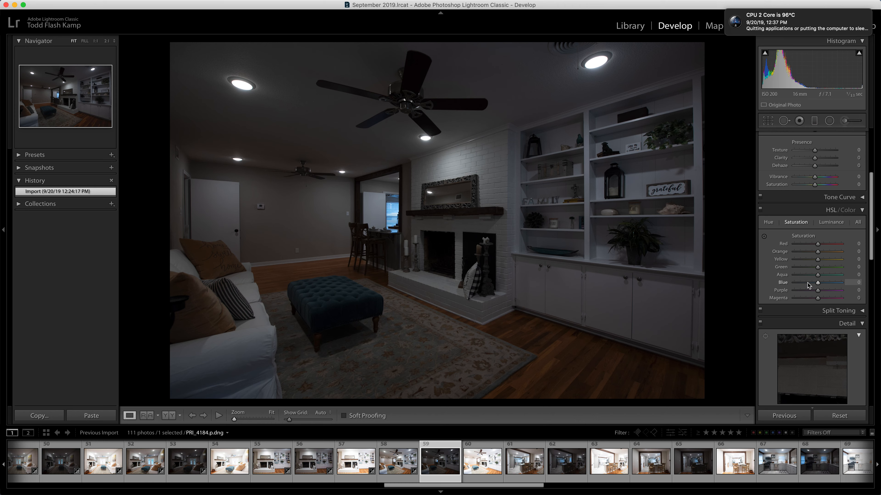
pyautogui.press('Right')
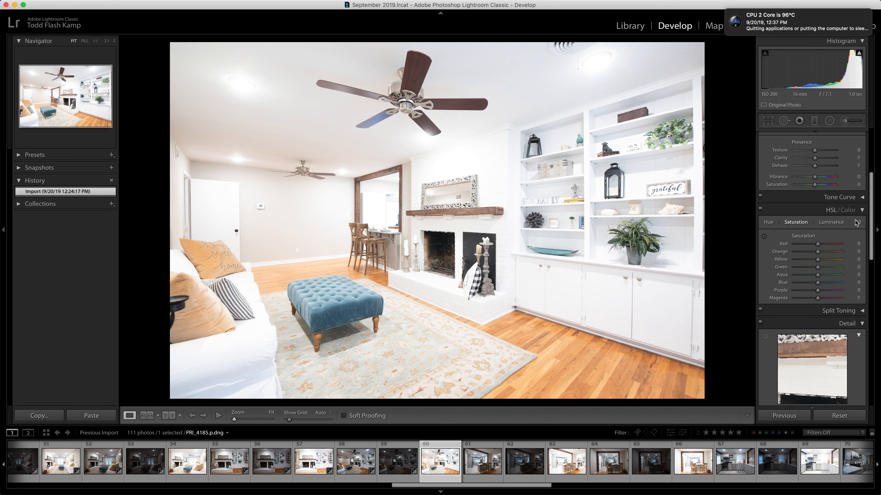
pyautogui.scroll(5, 831, 227)
pyautogui.moveTo(815, 221); pyautogui.dragTo(813, 221)
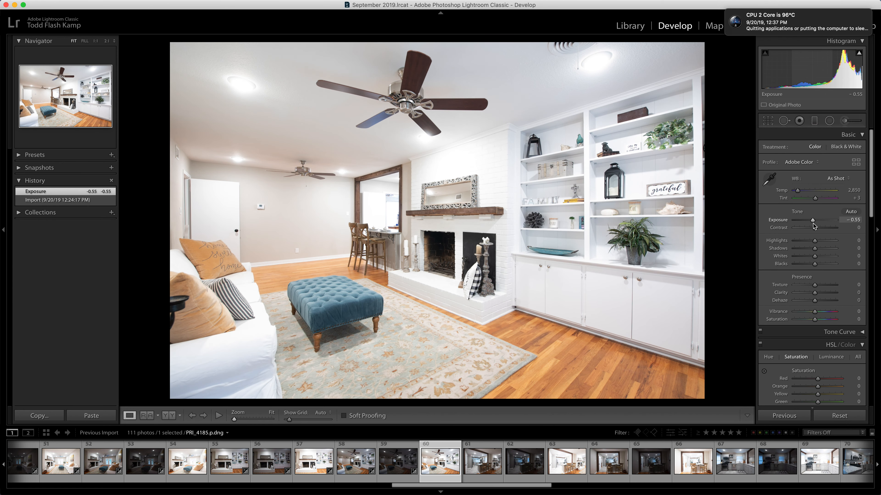
pyautogui.press('Right')
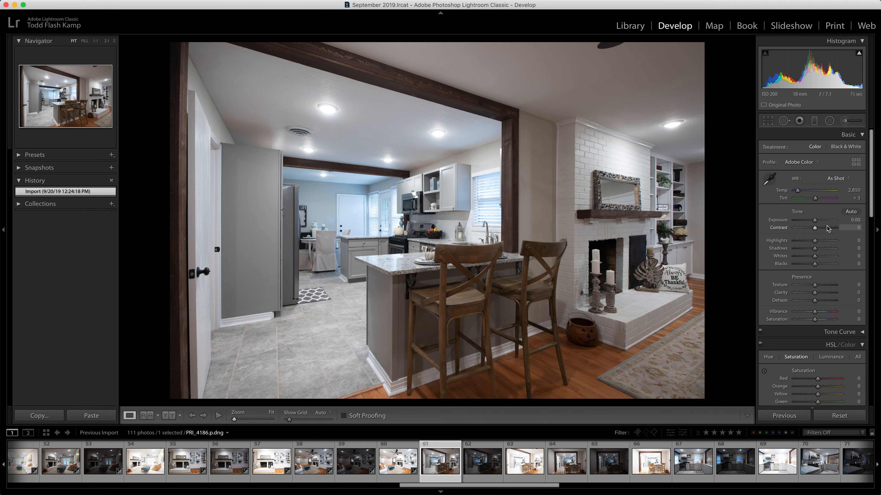
pyautogui.click(850, 212)
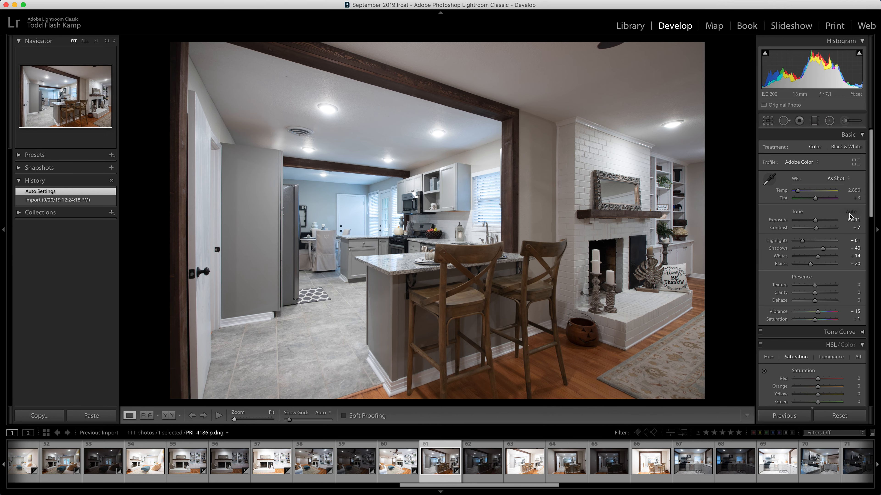
# On the dark kitchen view PRI_4187, set the blue saturation to -37 and lower the Highlights
pyautogui.press('Right')
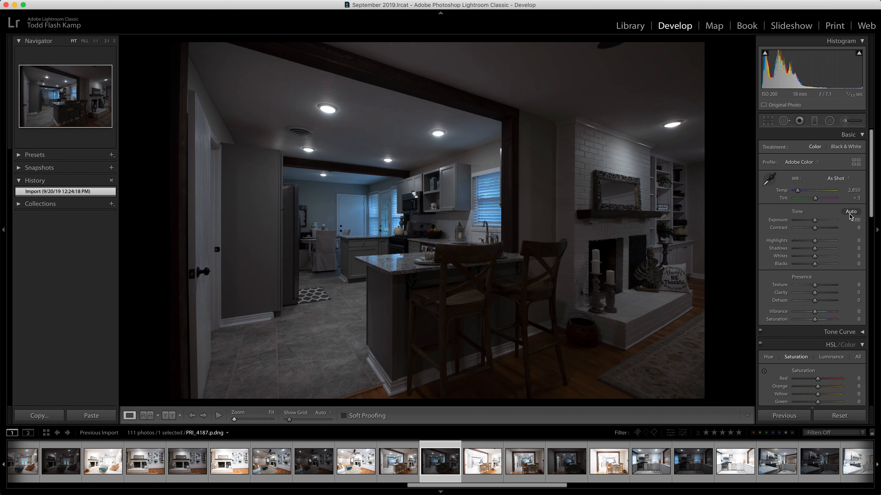
pyautogui.scroll(-3, 820, 387)
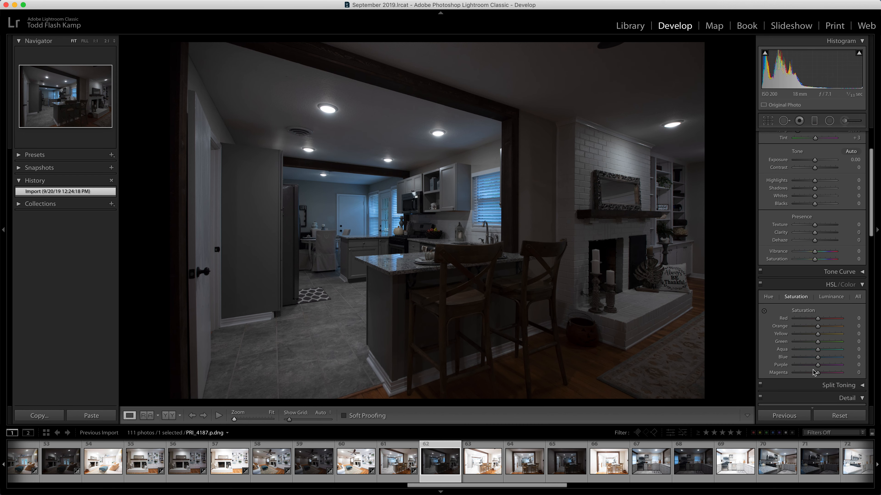
pyautogui.moveTo(808, 359); pyautogui.dragTo(808, 359)
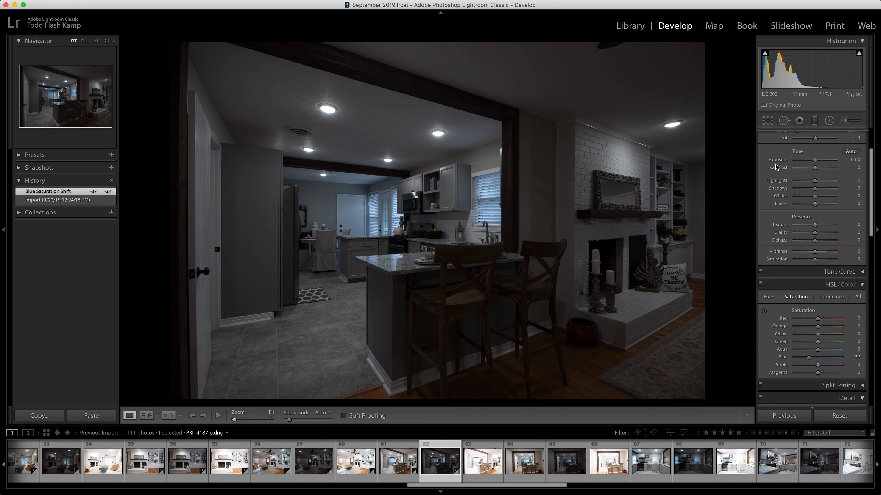
pyautogui.scroll(2, 872, 225)
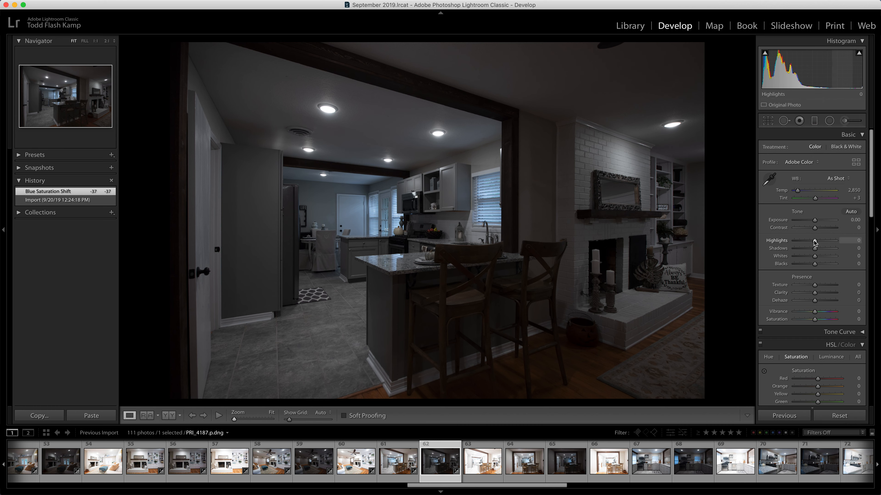
pyautogui.moveTo(814, 242); pyautogui.dragTo(801, 246)
# Set the Exposure of the bright photo PRI_4188 to -0.75, and apply the automatic tone settings to the breakfast bar photo PRI_4189
pyautogui.press('Right')
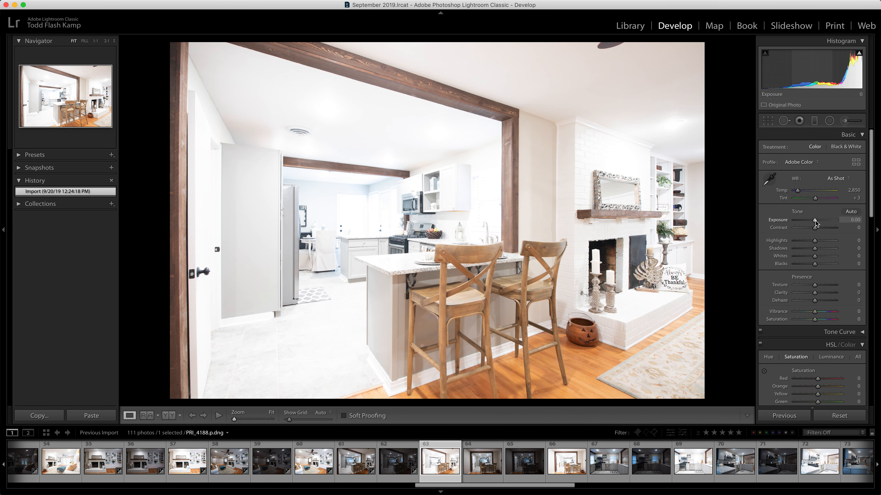
pyautogui.moveTo(816, 222); pyautogui.dragTo(812, 222)
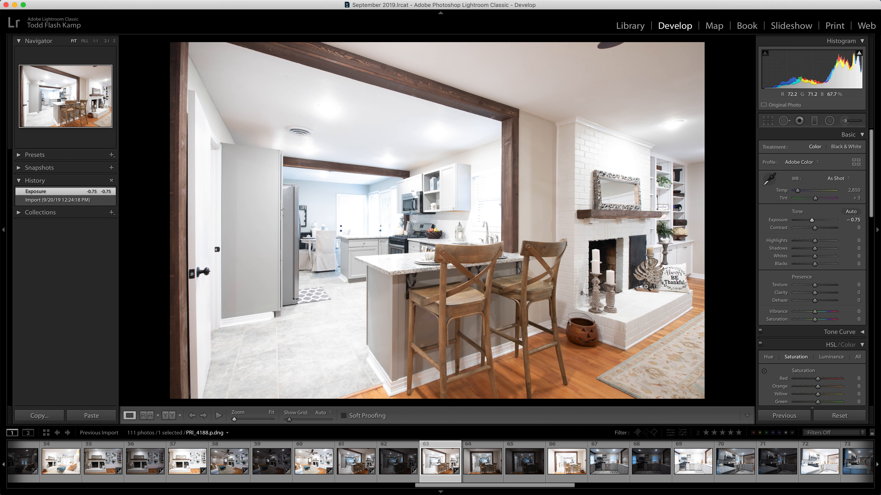
pyautogui.press('Right')
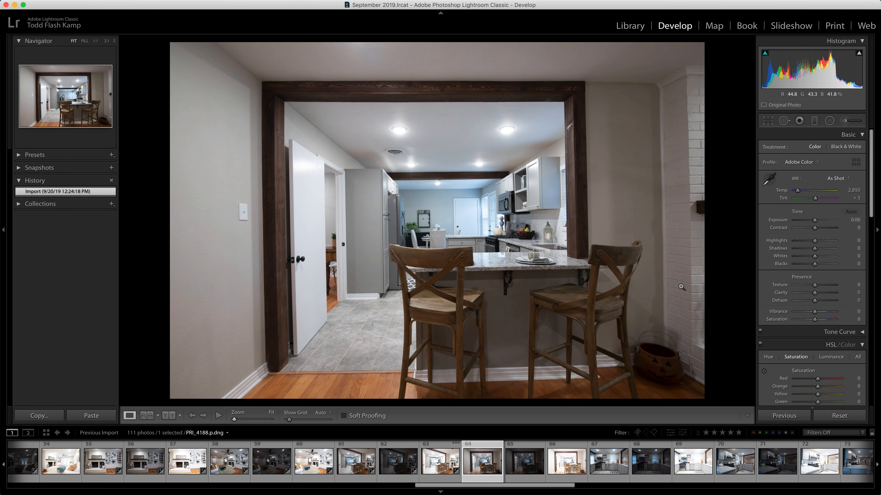
pyautogui.click(847, 213)
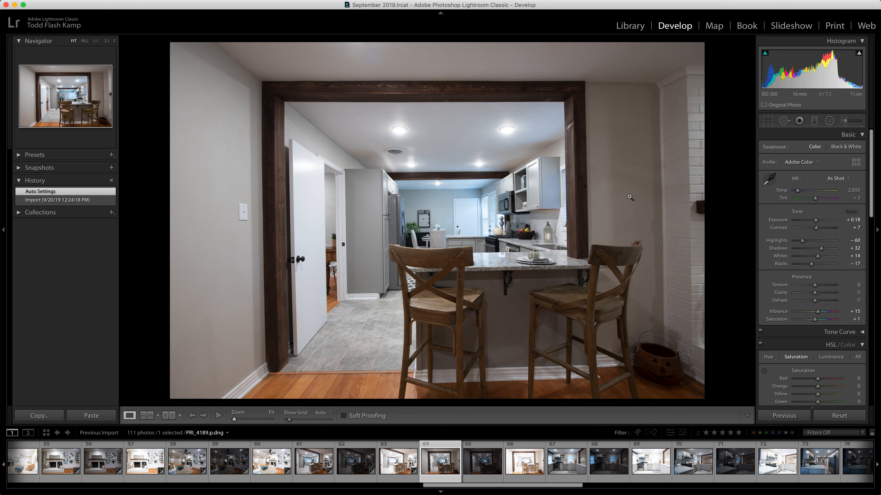
# Set the blue saturation of the dark breakfast bar photo PRI_4190 to -42
pyautogui.press('Right')
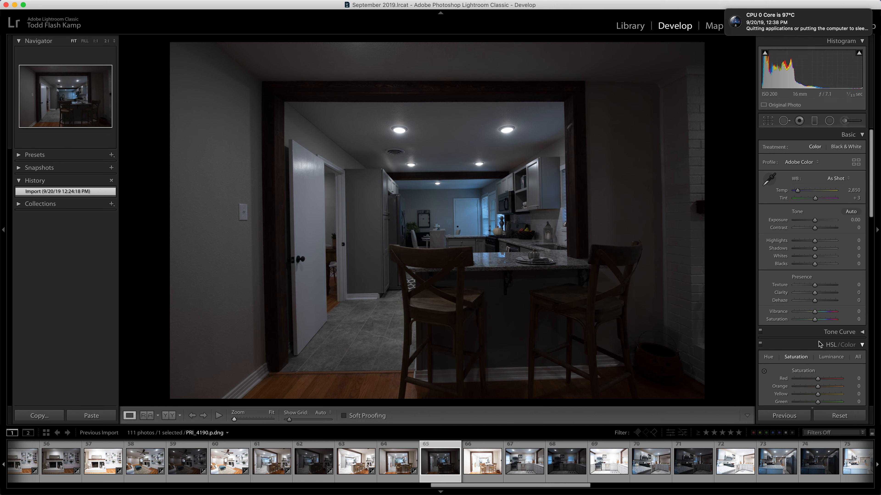
pyautogui.scroll(-4, 797, 358)
pyautogui.click(808, 357)
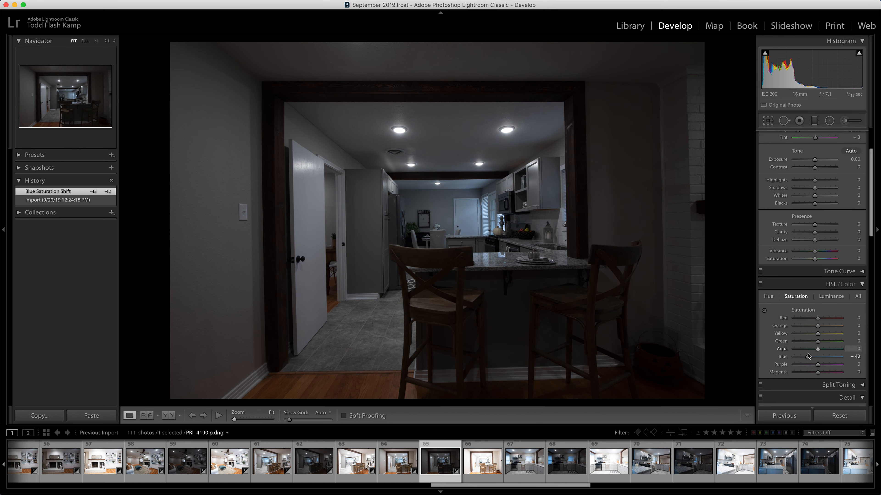
# On the bright breakfast bar photo PRI_4191, set Highlights to -44 and Exposure to -0.65
pyautogui.press('Right')
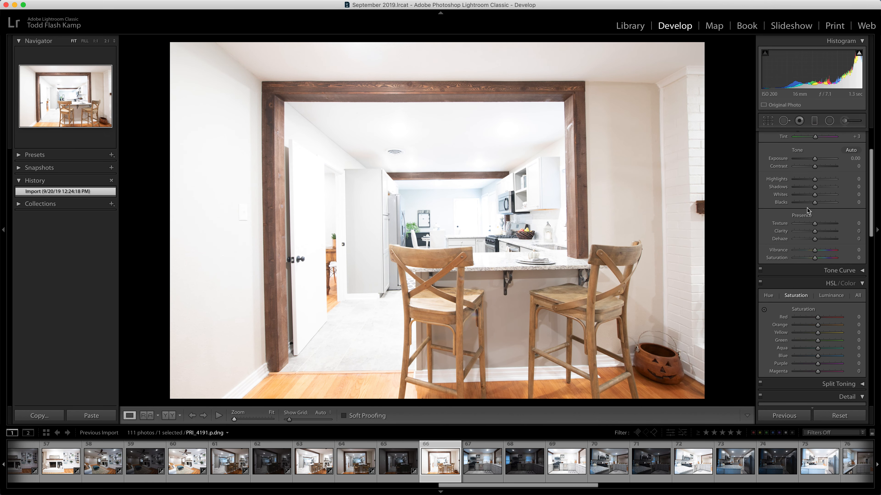
pyautogui.scroll(1, 866, 187)
pyautogui.scroll(5, 866, 187)
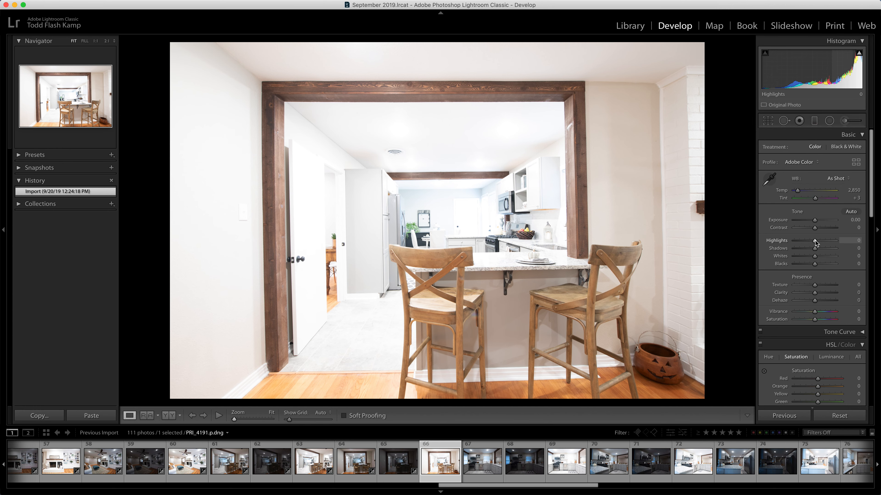
pyautogui.moveTo(815, 242); pyautogui.dragTo(813, 222)
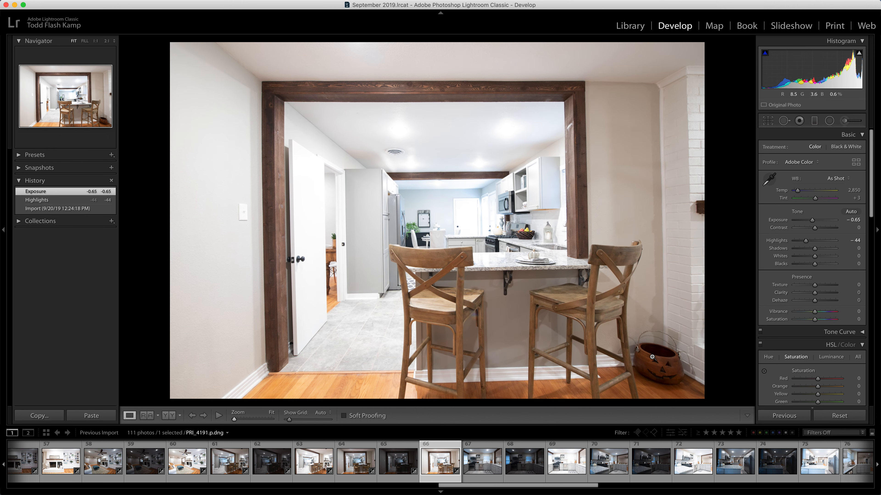
# On the kitchen photo PRI_4192, set the blue saturation to -41 and apply the automatic tone settings
pyautogui.press('Right')
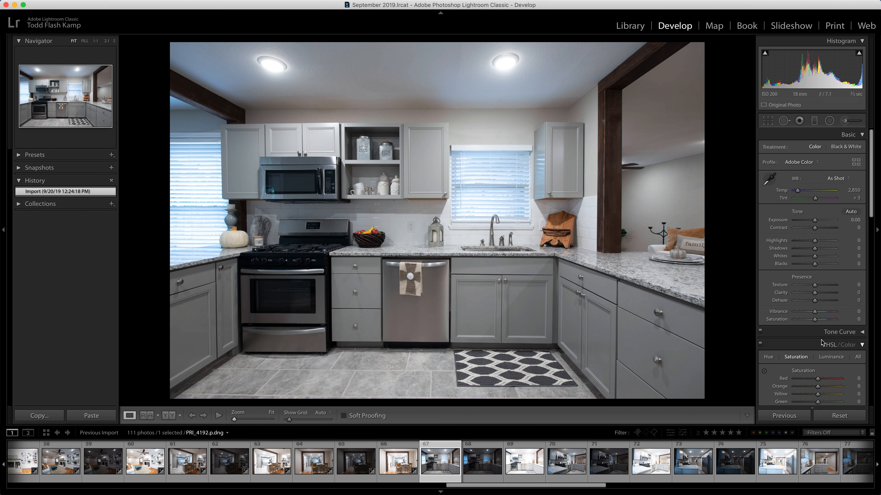
pyautogui.scroll(-2, 839, 264)
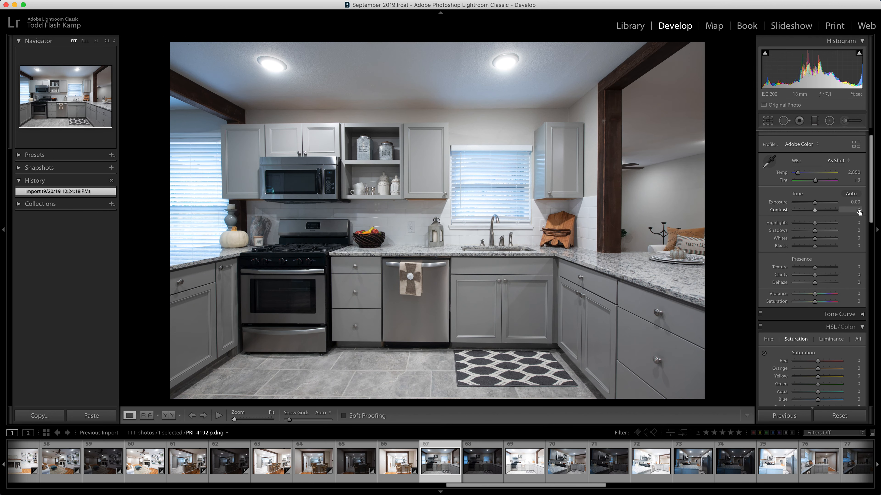
pyautogui.scroll(-5, 832, 277)
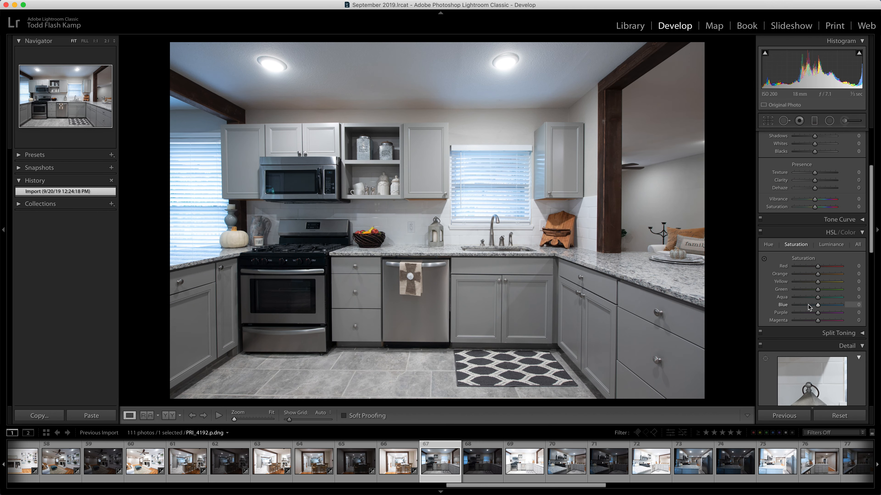
pyautogui.click(808, 305)
pyautogui.scroll(1, 808, 306)
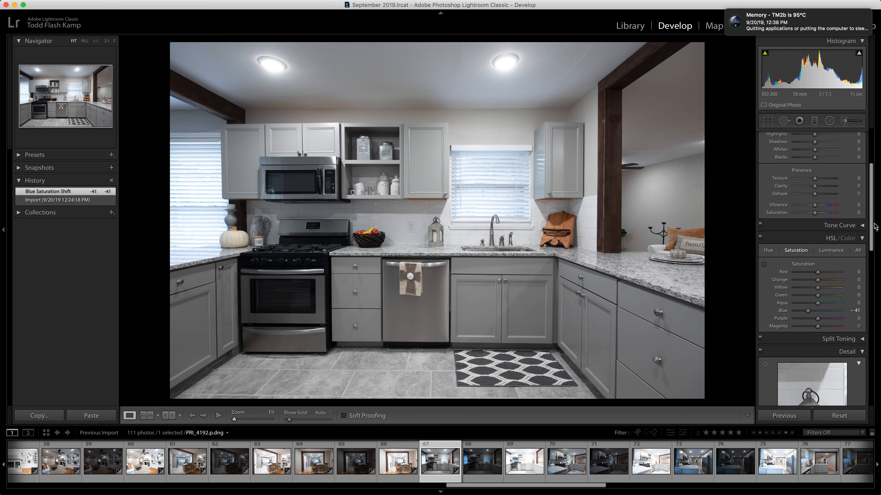
pyautogui.scroll(6, 872, 228)
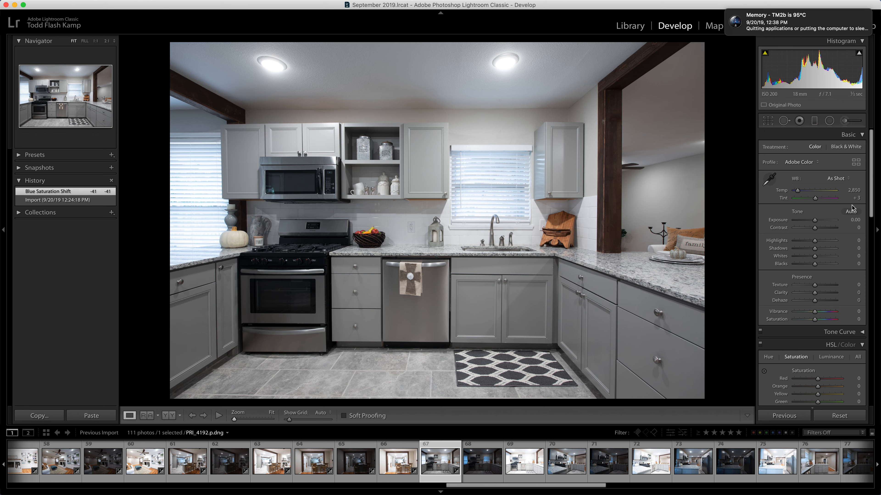
pyautogui.click(851, 213)
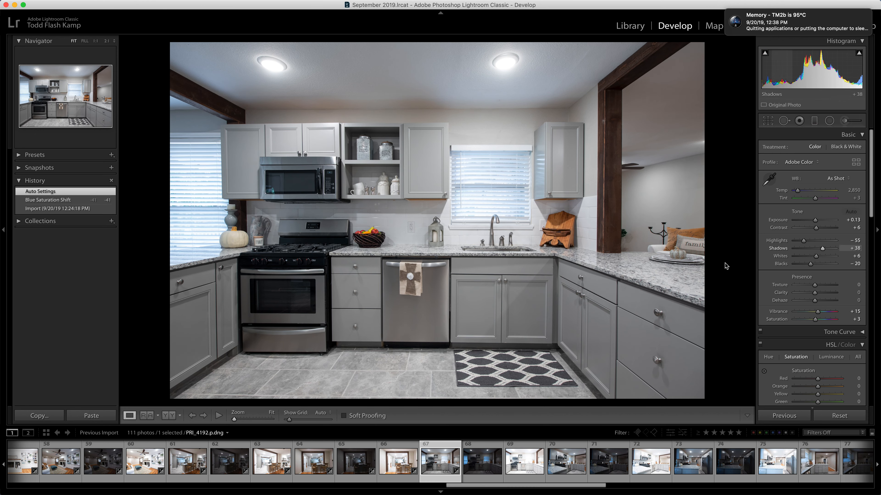
# On the dark kitchen photo PRI_4193, set Exposure to +1.70, Highlights to -100 and the blue saturation to -54
pyautogui.press('Right')
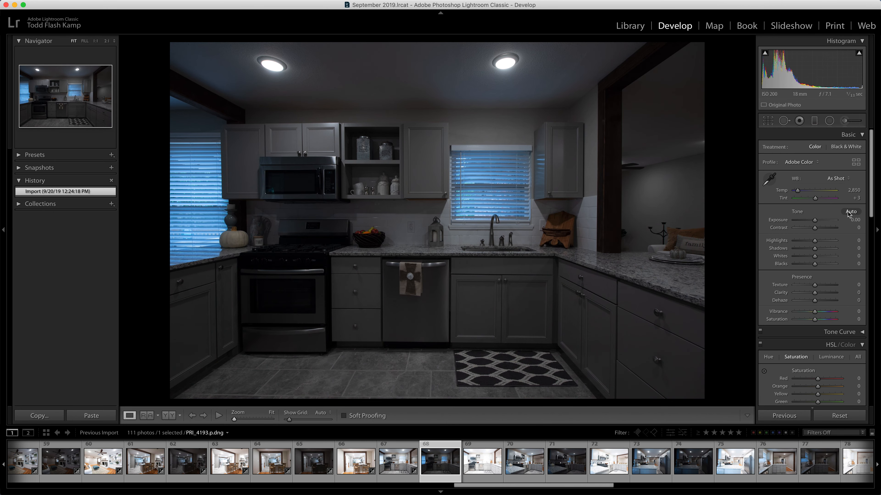
pyautogui.moveTo(814, 221)
pyautogui.mouseDown()
pyautogui.moveTo(788, 245)
pyautogui.moveTo(821, 221)
pyautogui.mouseUp()
pyautogui.scroll(-3, 813, 326)
pyautogui.moveTo(817, 361); pyautogui.dragTo(805, 363)
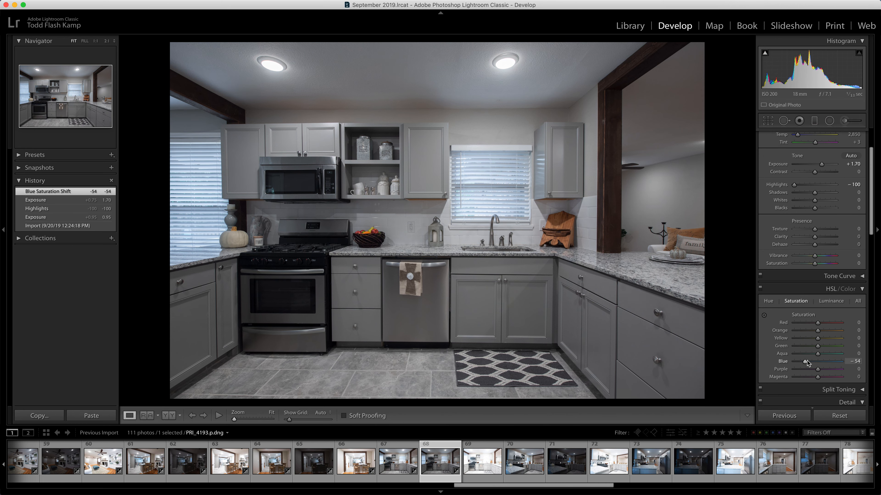
# Lower the Exposure of the overexposed kitchen photo PRI_4194
pyautogui.press('Right')
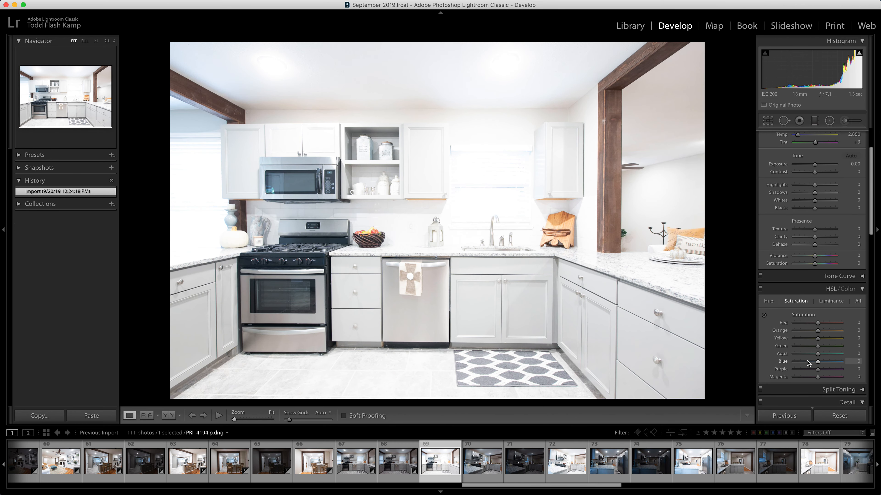
pyautogui.moveTo(815, 164); pyautogui.dragTo(814, 164)
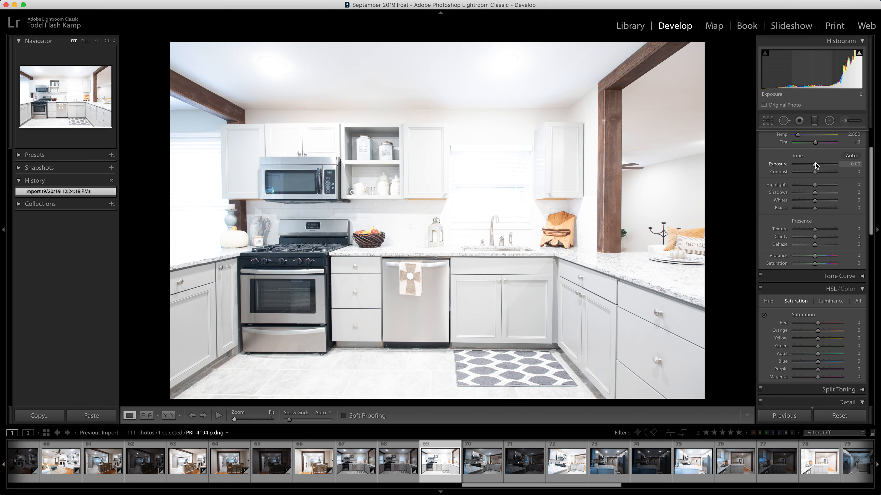
# Apply the automatic tone settings to the kitchen counter photo PRI_4198 and set its blue saturation to -39
pyautogui.press('Right')
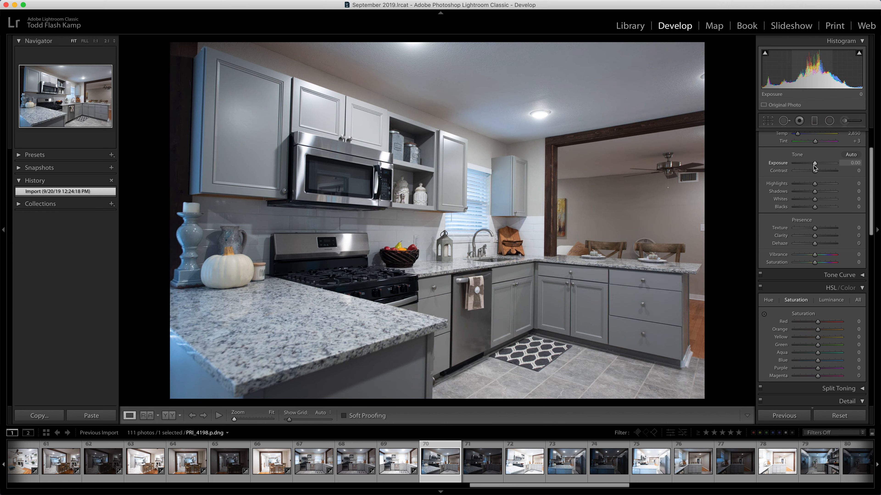
pyautogui.click(851, 154)
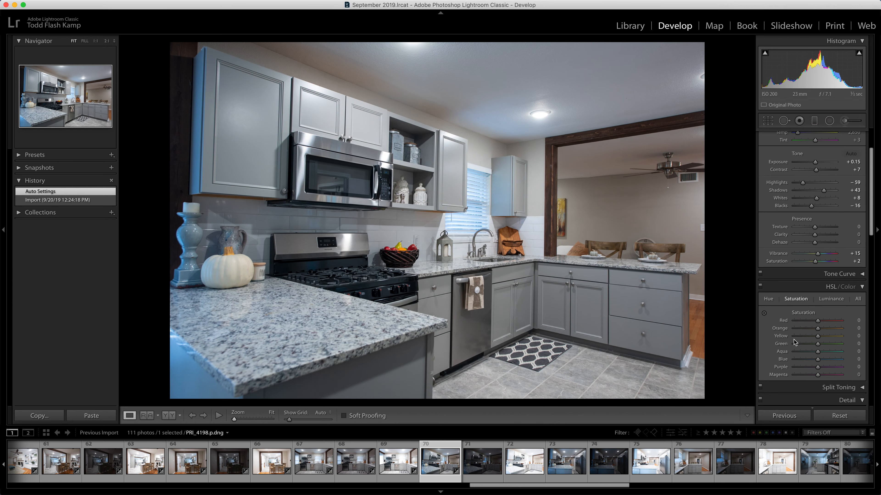
pyautogui.moveTo(810, 361); pyautogui.dragTo(808, 359)
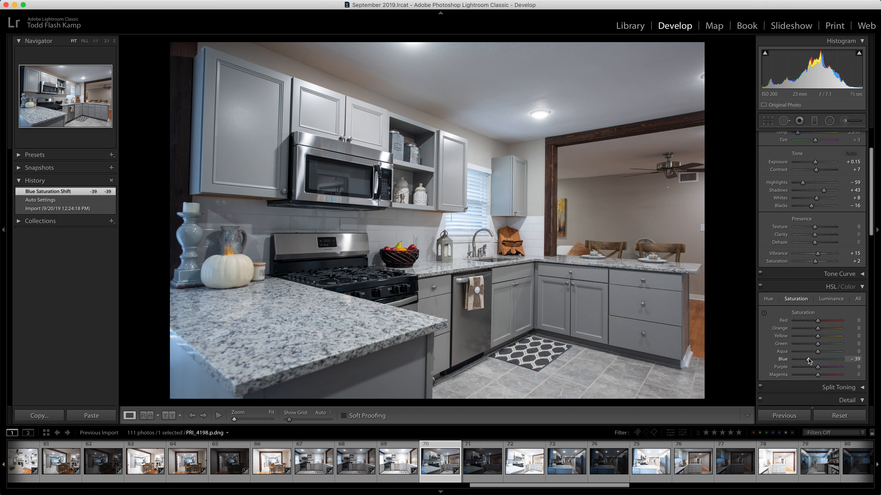
# On the dark kitchen counter photo PRI_4199, set the blue saturation to -43 and raise the Exposure
pyautogui.press('Right')
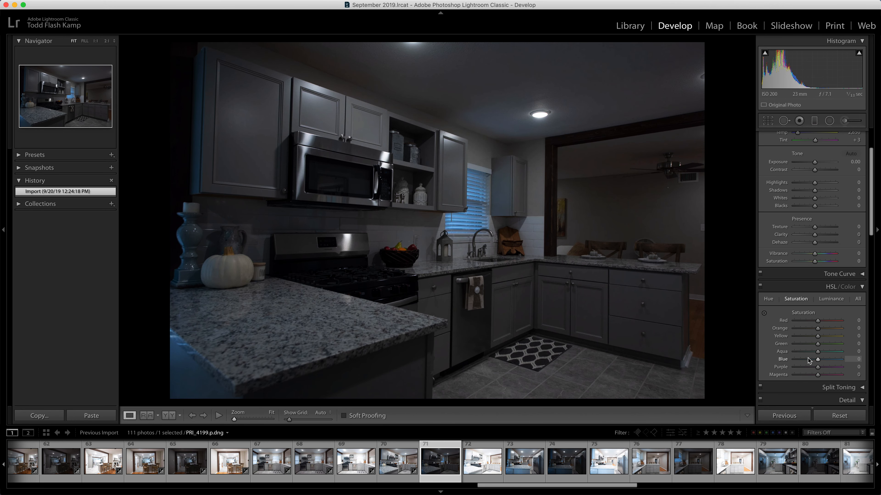
pyautogui.click(807, 360)
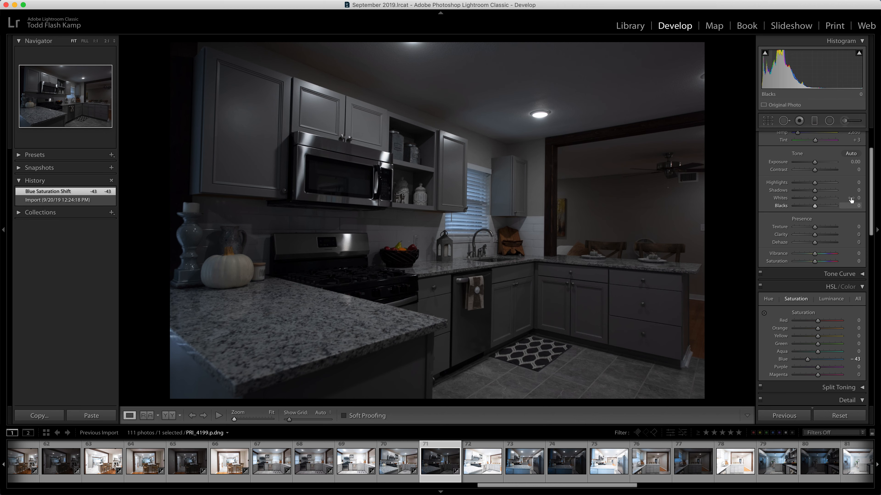
pyautogui.moveTo(815, 162); pyautogui.dragTo(822, 162)
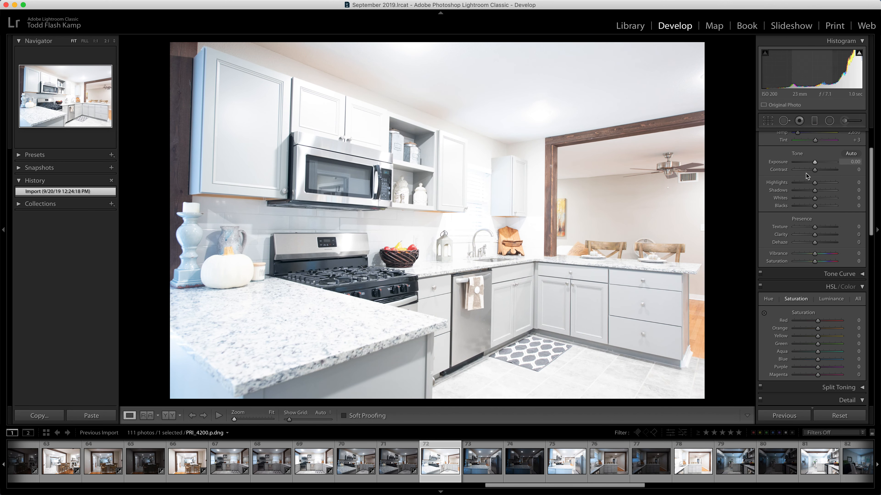
# Set the Exposure of the bright kitchen counter photo PRI_4200 to -1.20
pyautogui.moveTo(815, 162); pyautogui.dragTo(809, 161)
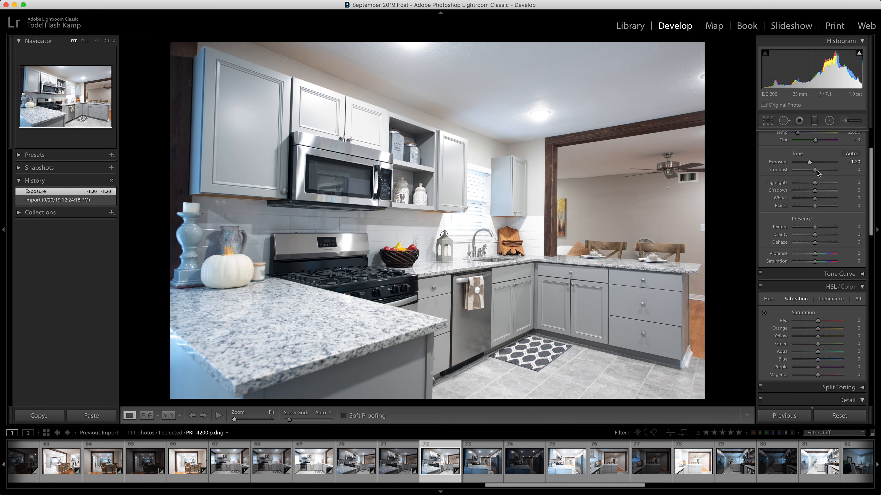
# Set the blue saturation of the kitchen counter photo PRI_4200 to -43
pyautogui.click(807, 359)
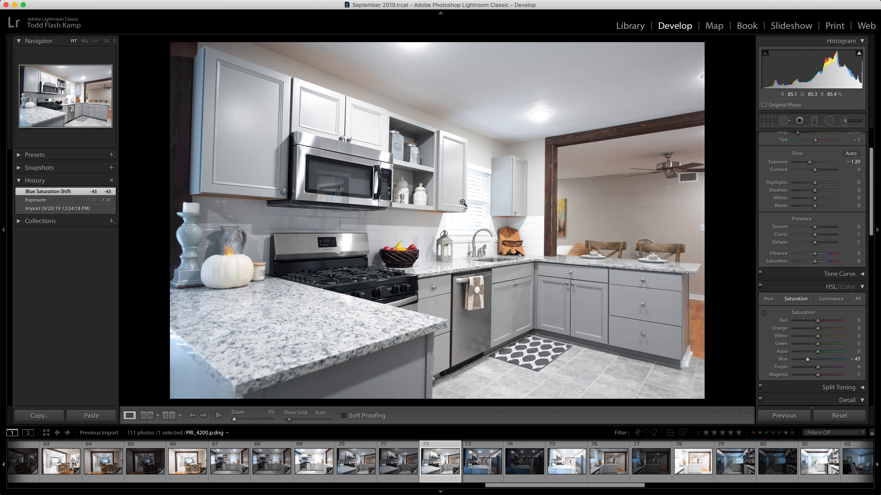
# On photo PRI_4201, add a radial filter over the kitchen island, reset its effect settings and set its Temp to 66
pyautogui.press('Right')
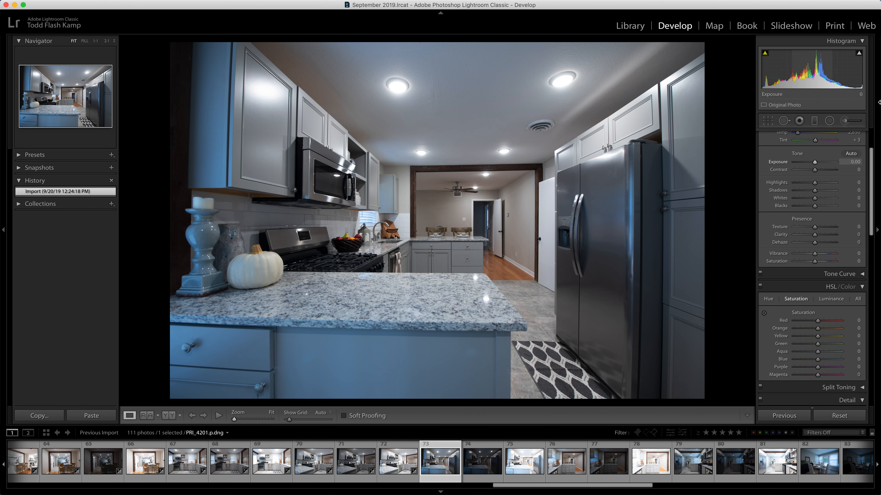
pyautogui.click(829, 120)
pyautogui.moveTo(153, 337)
pyautogui.mouseDown()
pyautogui.moveTo(381, 382)
pyautogui.moveTo(442, 374)
pyautogui.mouseUp()
pyautogui.moveTo(153, 337); pyautogui.dragTo(295, 421)
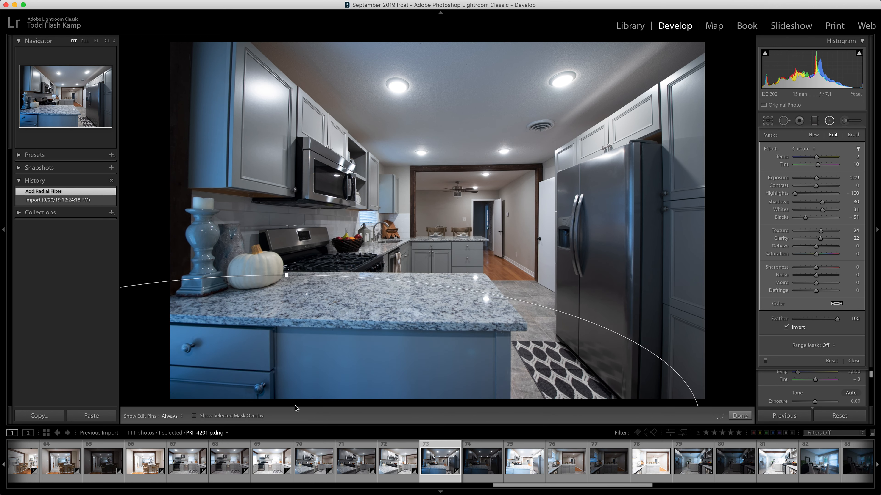
pyautogui.doubleClick(773, 150)
pyautogui.moveTo(817, 159); pyautogui.dragTo(829, 159)
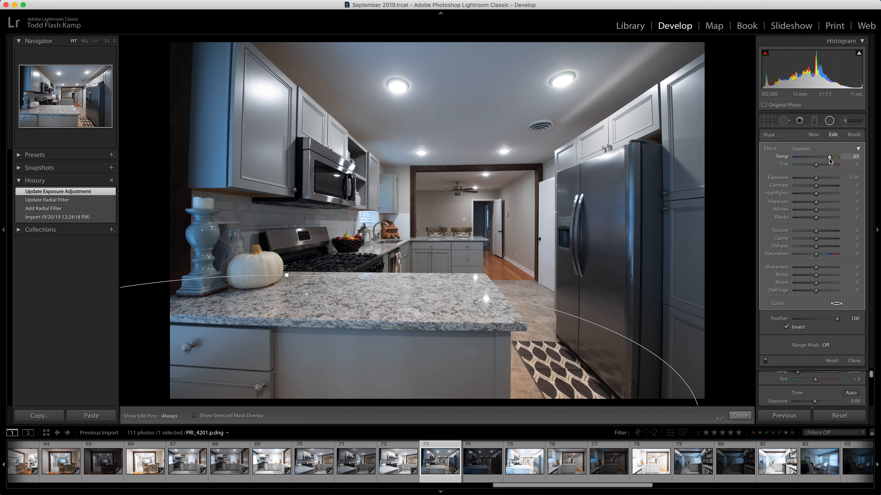
pyautogui.moveTo(828, 162); pyautogui.dragTo(828, 161)
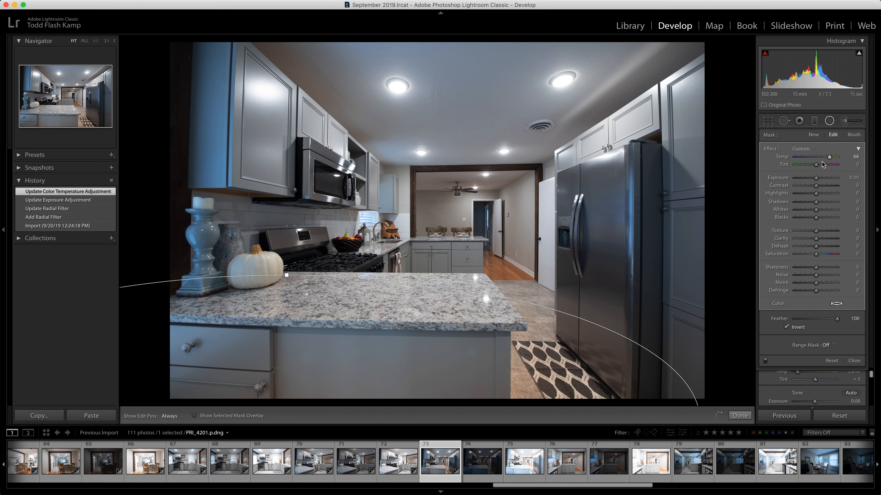
# Add a second radial filter on PRI_4201 over the blue side of the upper cabinet, with effects reset and Temp set to 62
pyautogui.click(833, 121)
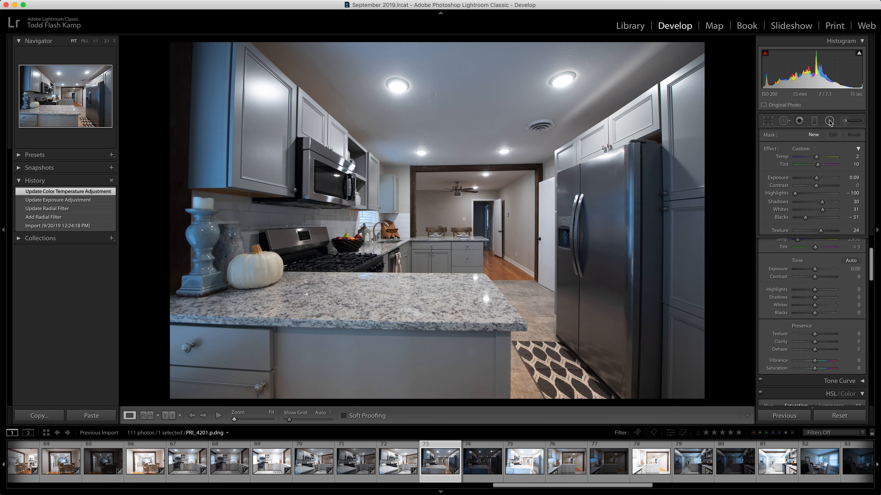
pyautogui.click(833, 121)
pyautogui.moveTo(188, 52); pyautogui.dragTo(230, 168)
pyautogui.moveTo(188, 55); pyautogui.dragTo(202, 108)
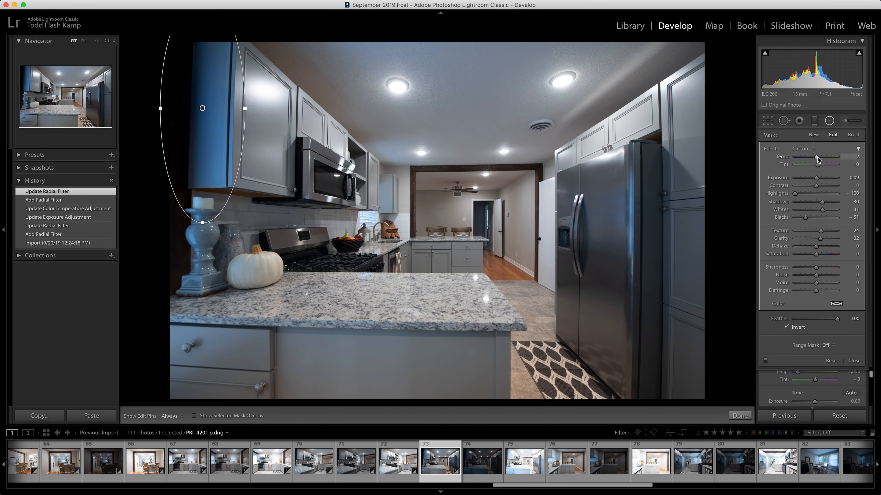
pyautogui.doubleClick(771, 149)
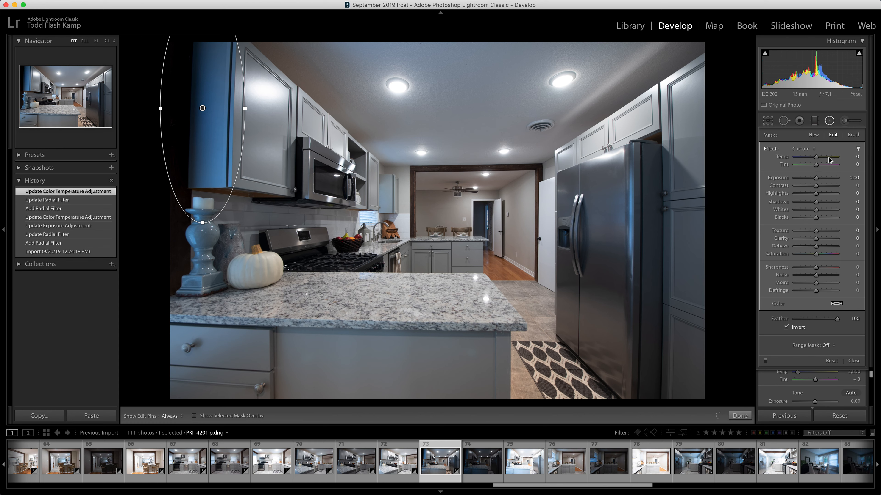
pyautogui.moveTo(817, 158); pyautogui.dragTo(823, 157)
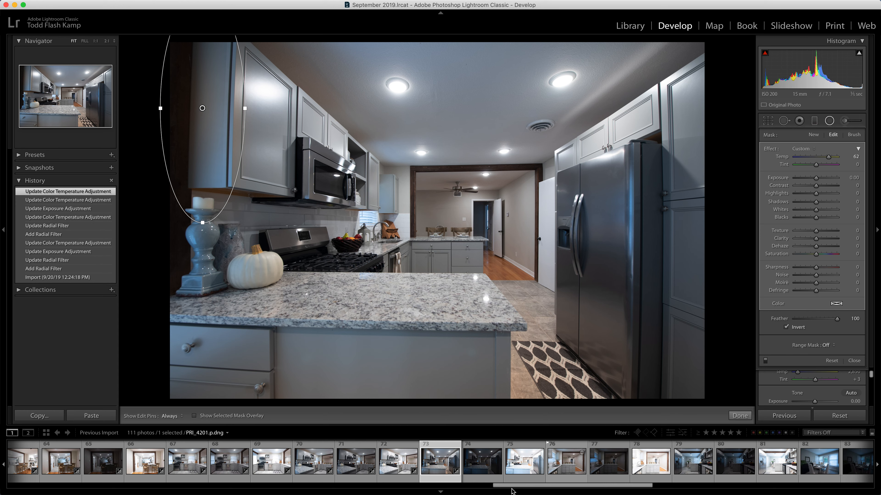
pyautogui.click(829, 121)
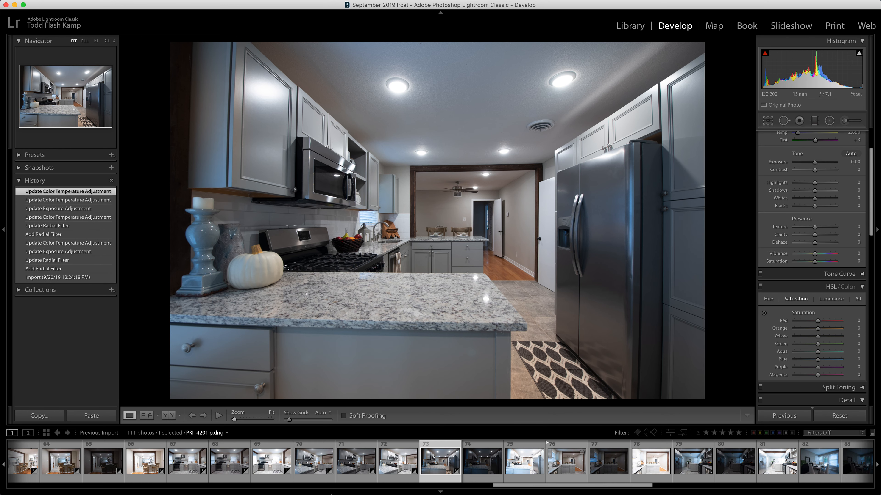
# On the dark photo PRI_4202, add a radial filter over the kitchen island, reset its effects and set its Temp to 84
pyautogui.click(482, 462)
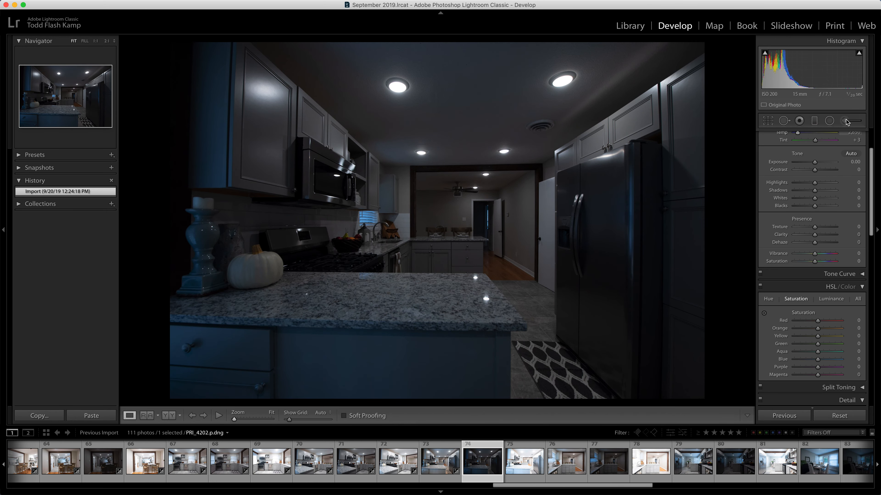
pyautogui.click(829, 120)
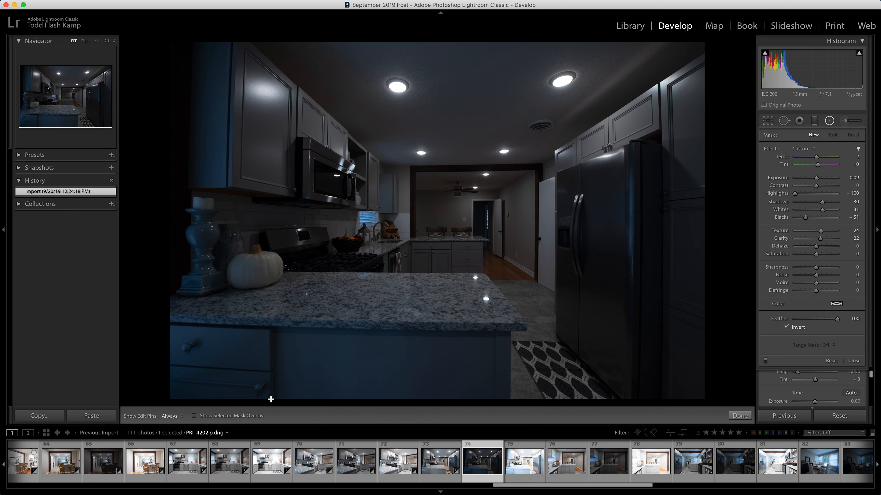
pyautogui.moveTo(156, 336); pyautogui.dragTo(415, 242)
pyautogui.moveTo(156, 336); pyautogui.dragTo(322, 375)
pyautogui.doubleClick(770, 149)
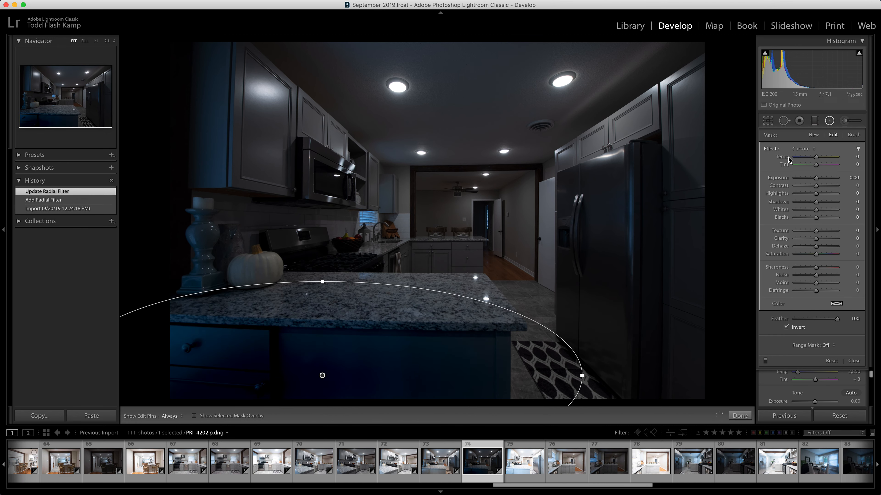
pyautogui.moveTo(817, 159); pyautogui.dragTo(836, 159)
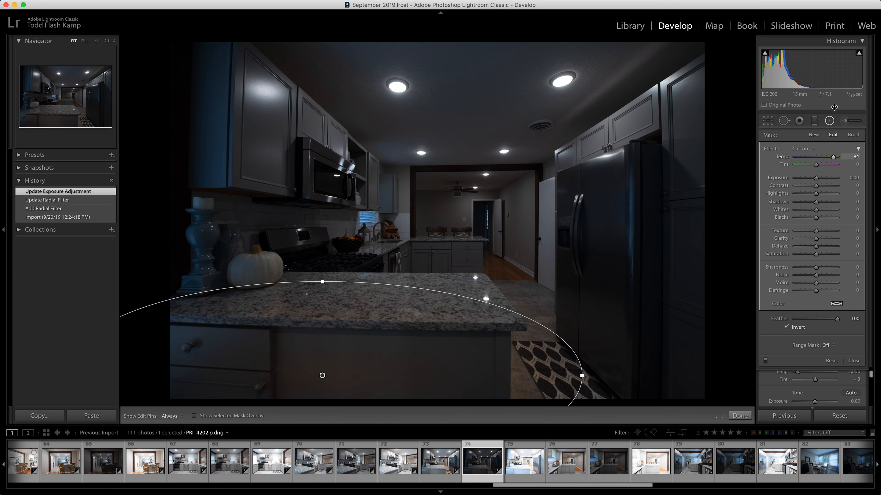
# Add a second radial filter on PRI_4202 over the upper cabinet's side with only its Temp raised, and move on to photo PRI_4203
pyautogui.click(828, 121)
pyautogui.moveTo(201, 76)
pyautogui.mouseDown()
pyautogui.moveTo(213, 158)
pyautogui.moveTo(240, 188)
pyautogui.mouseUp()
pyautogui.moveTo(200, 92); pyautogui.dragTo(211, 118)
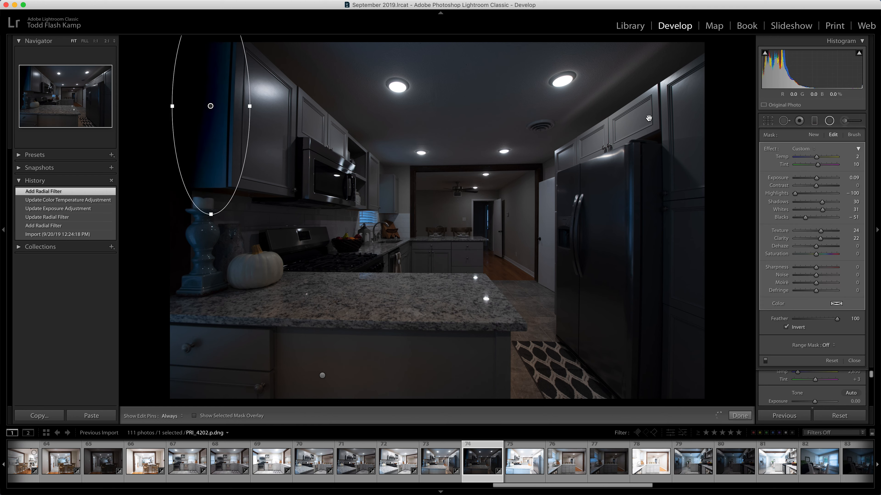
pyautogui.doubleClick(768, 149)
pyautogui.moveTo(816, 157)
pyautogui.mouseDown()
pyautogui.moveTo(829, 159)
pyautogui.moveTo(823, 165)
pyautogui.mouseUp()
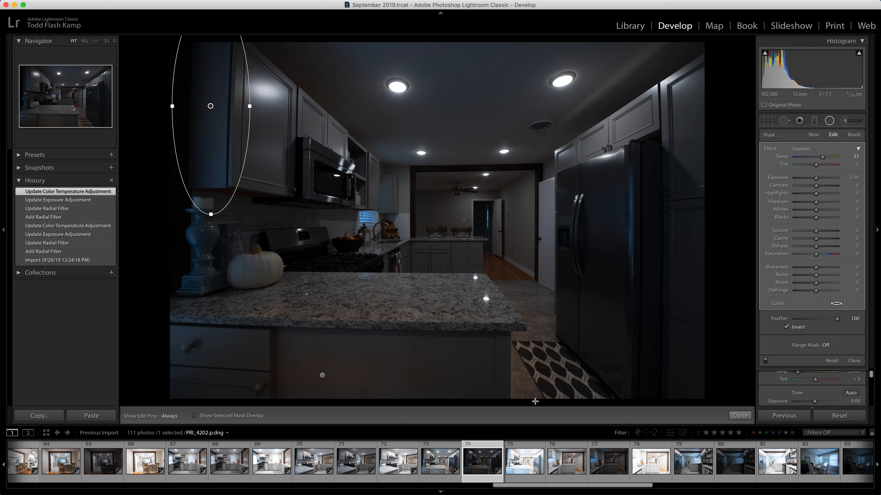
pyautogui.click(829, 121)
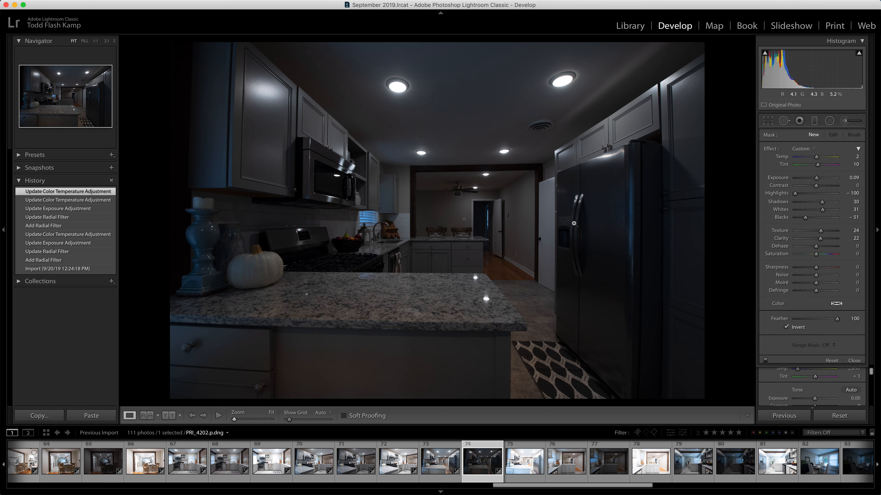
pyautogui.press('Right')
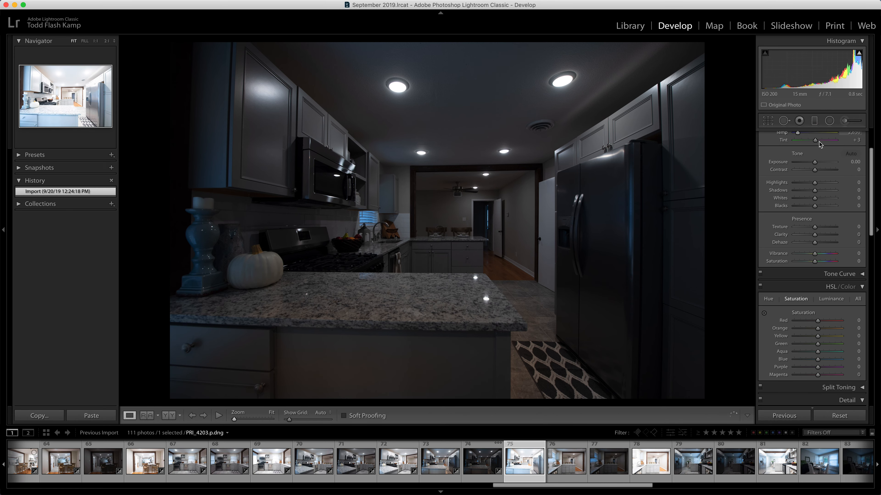
pyautogui.scroll(2, 875, 152)
pyautogui.scroll(2, 875, 151)
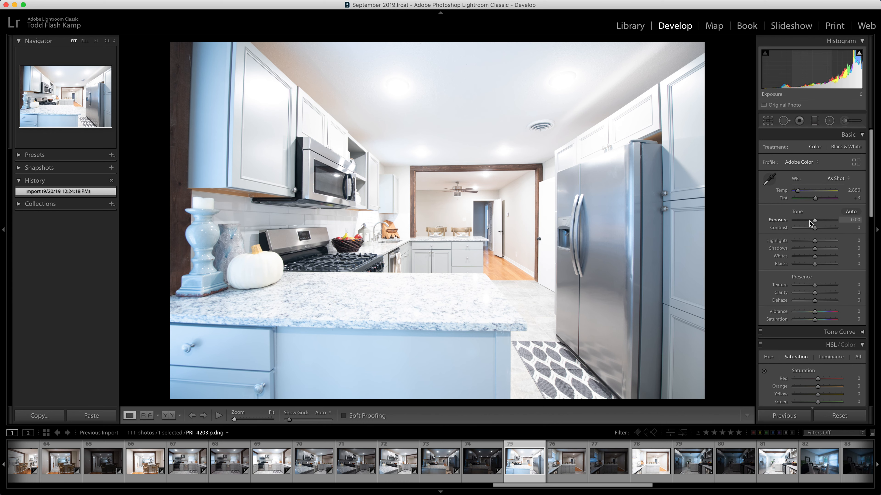
pyautogui.moveTo(814, 220); pyautogui.dragTo(811, 220)
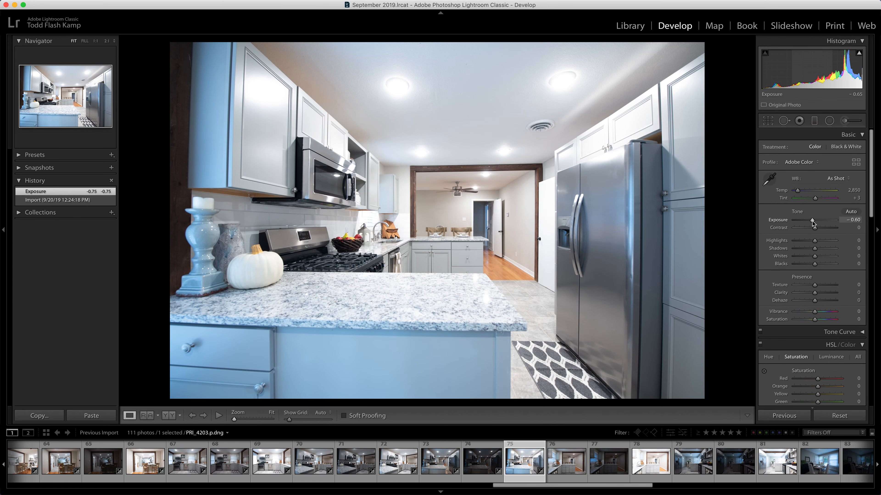
pyautogui.doubleClick(811, 221)
# Add a radial filter over the kitchen island on the bright photo PRI_4203 and set its Temp to 48
pyautogui.click(828, 120)
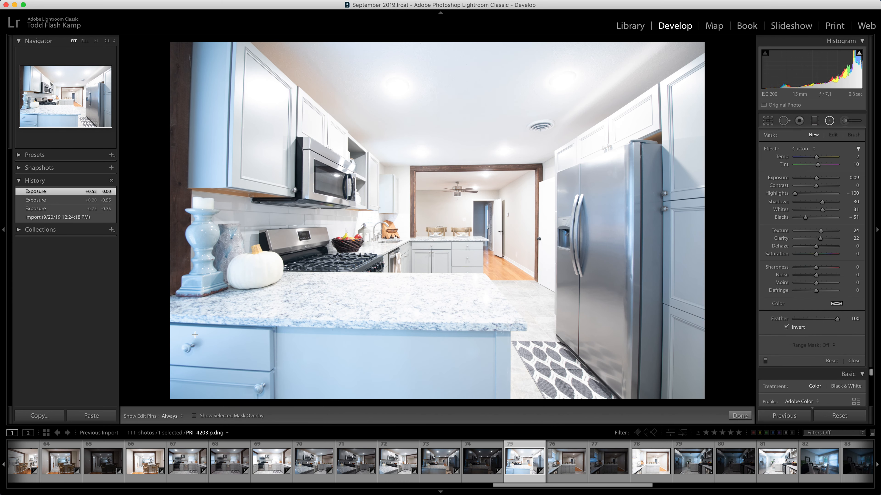
pyautogui.moveTo(170, 320); pyautogui.dragTo(516, 423)
pyautogui.moveTo(170, 319); pyautogui.dragTo(290, 385)
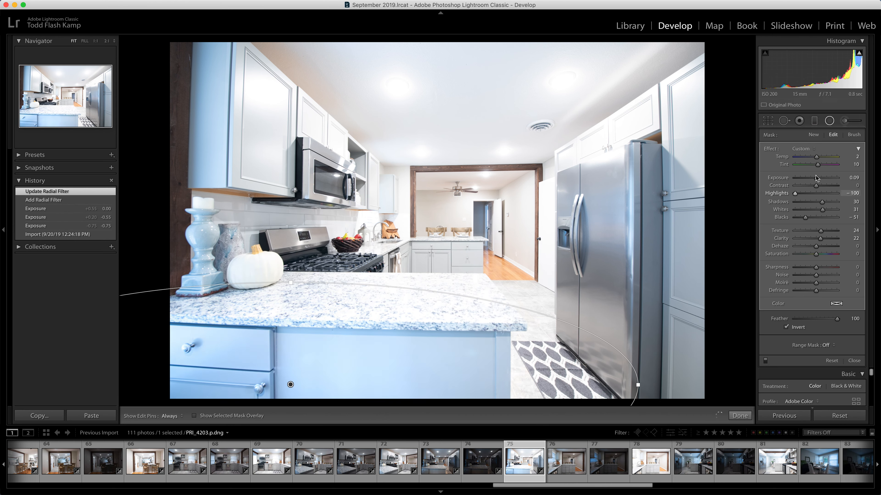
pyautogui.moveTo(819, 159); pyautogui.dragTo(825, 159)
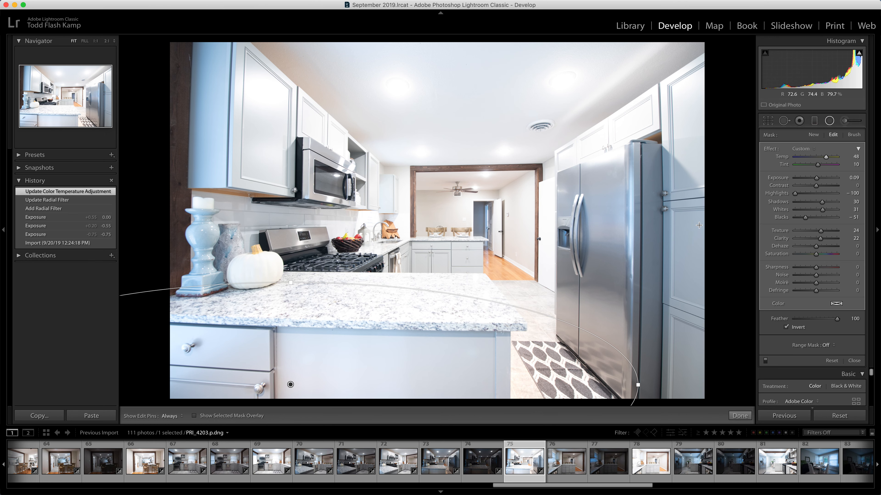
# Skip past PRI_4204, leave the Radial Filter tool and set the Exposure of the dark sink photo PRI_4205 to +0.95
pyautogui.click(573, 472)
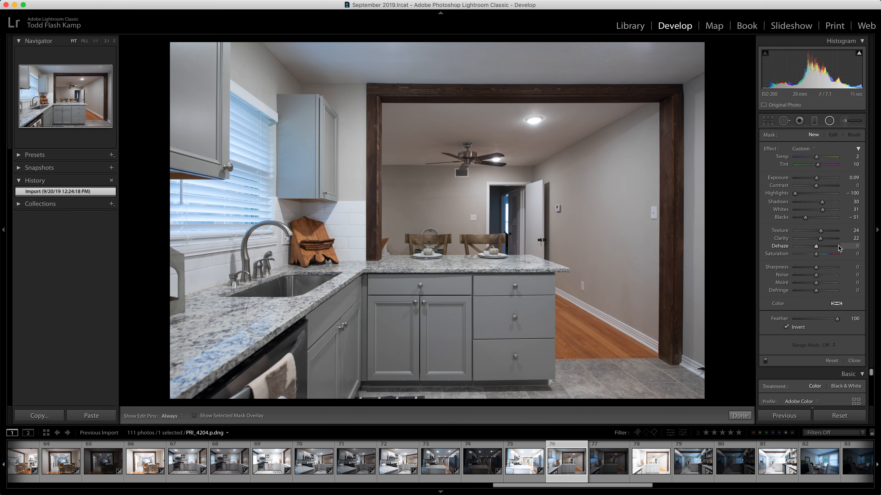
pyautogui.press('Right')
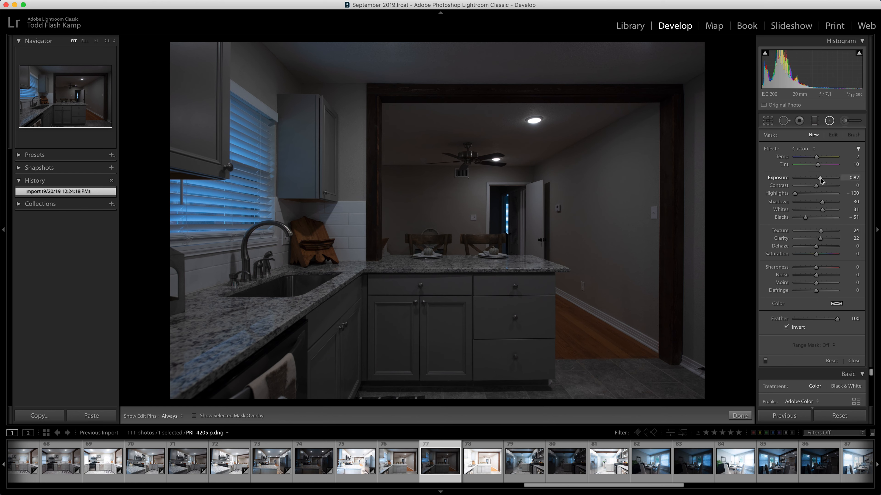
pyautogui.moveTo(825, 179); pyautogui.dragTo(824, 179)
pyautogui.click(829, 121)
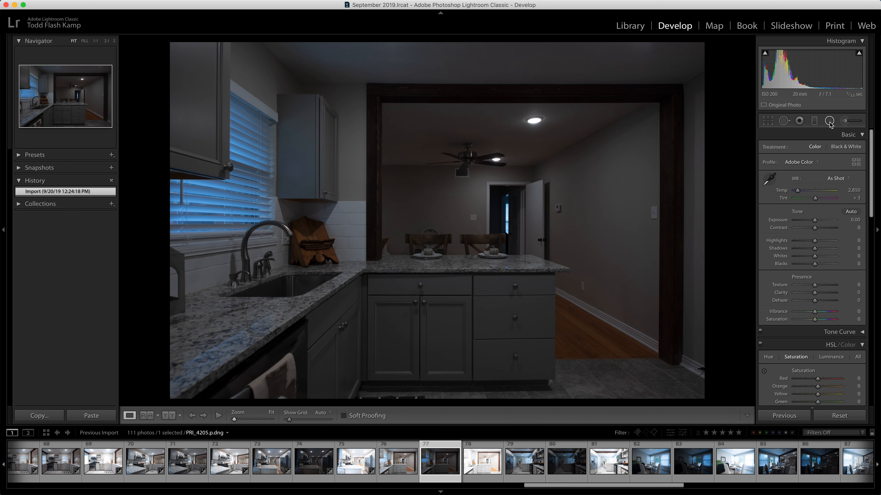
pyautogui.click(830, 122)
pyautogui.click(829, 121)
pyautogui.moveTo(815, 222); pyautogui.dragTo(818, 221)
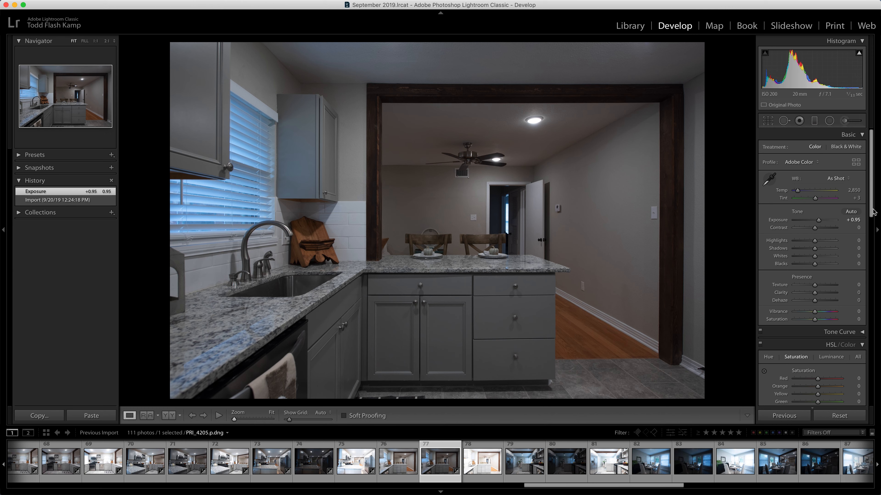
pyautogui.scroll(-5, 872, 212)
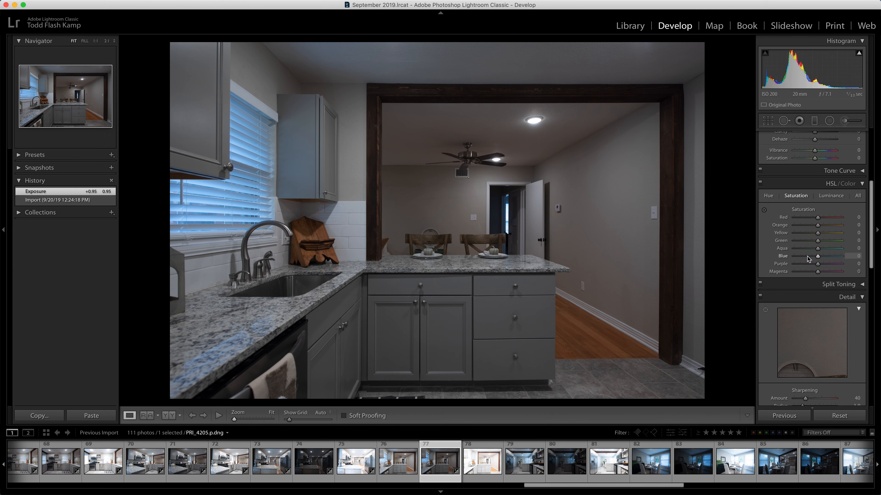
# Lower the Exposure of the overexposed sink photo PRI_4206
pyautogui.press('Right')
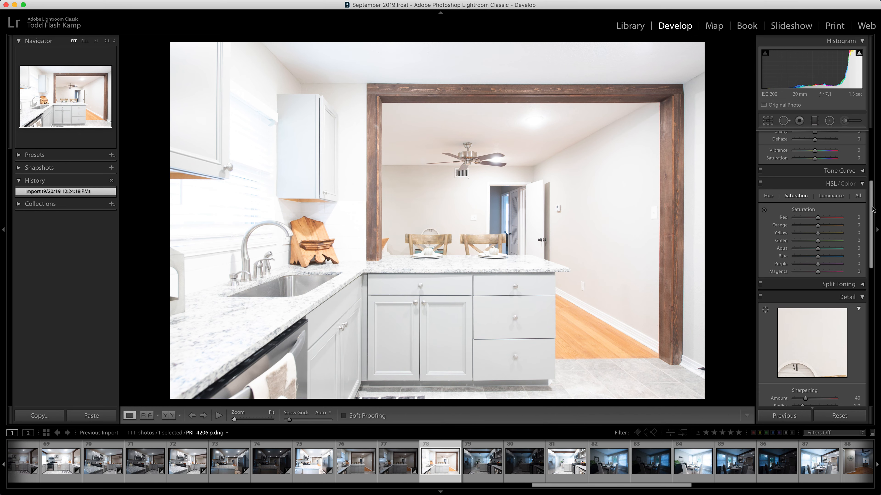
pyautogui.scroll(5, 873, 209)
pyautogui.moveTo(814, 221); pyautogui.dragTo(811, 223)
# On the refrigerator and stove photo PRI_4207, set the Exposure to +0.65 and the blue saturation to -31
pyautogui.press('Right')
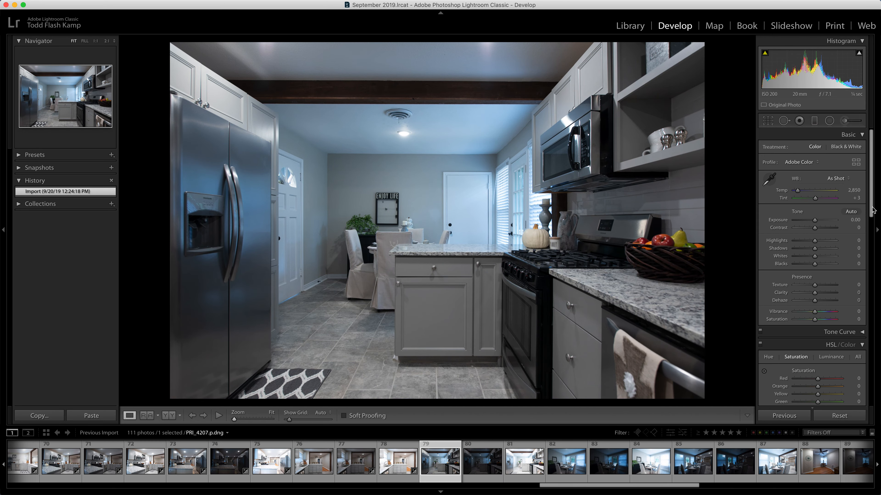
pyautogui.moveTo(814, 221); pyautogui.dragTo(819, 221)
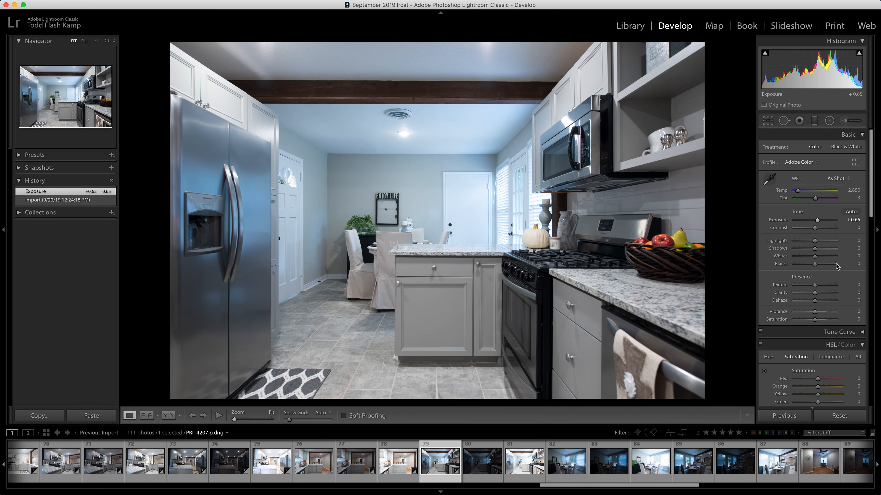
pyautogui.scroll(-5, 830, 248)
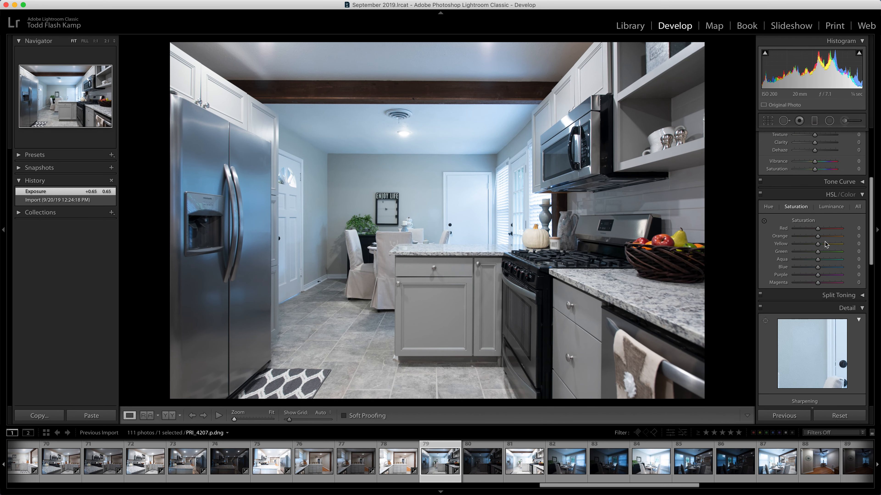
pyautogui.click(810, 267)
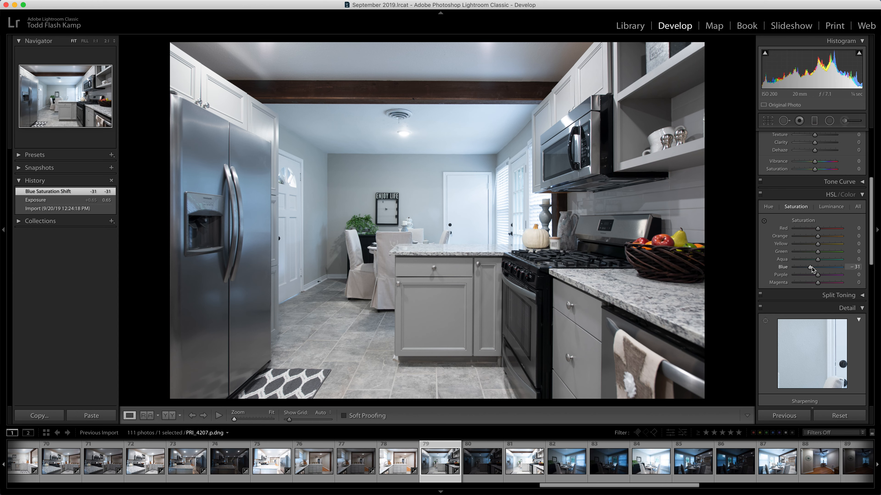
# Set the Exposure of the dark refrigerator and stove photo PRI_4208 to +1.25
pyautogui.press('Right')
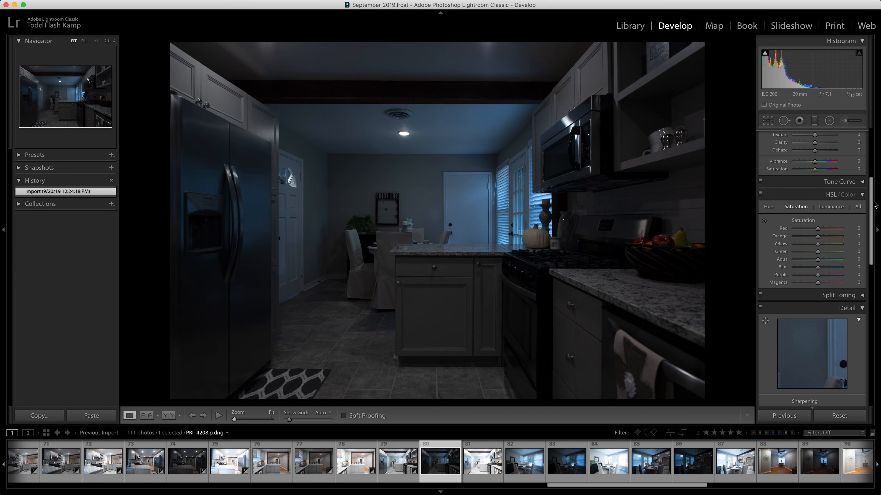
pyautogui.scroll(5, 871, 205)
pyautogui.moveTo(814, 220); pyautogui.dragTo(820, 221)
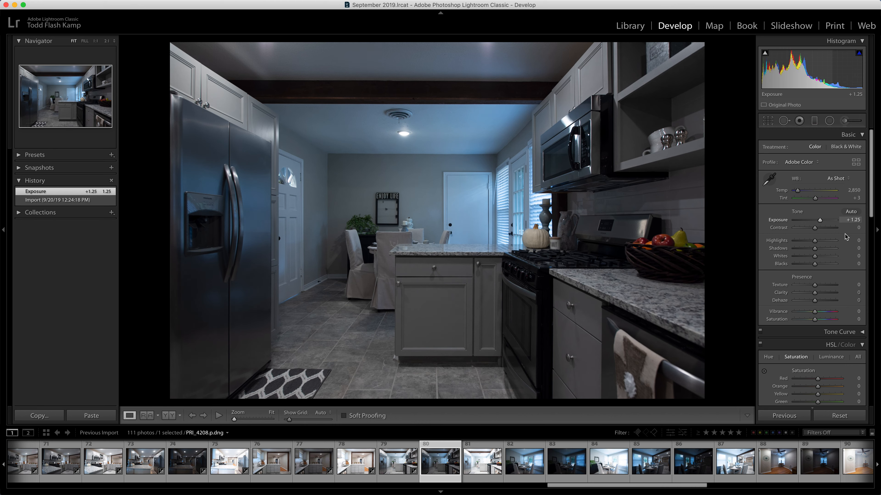
# Set the blue saturation of the dark refrigerator photo PRI_4208 to -40 and reduce the blue saturation of the bright PRI_4209
pyautogui.scroll(-5, 872, 204)
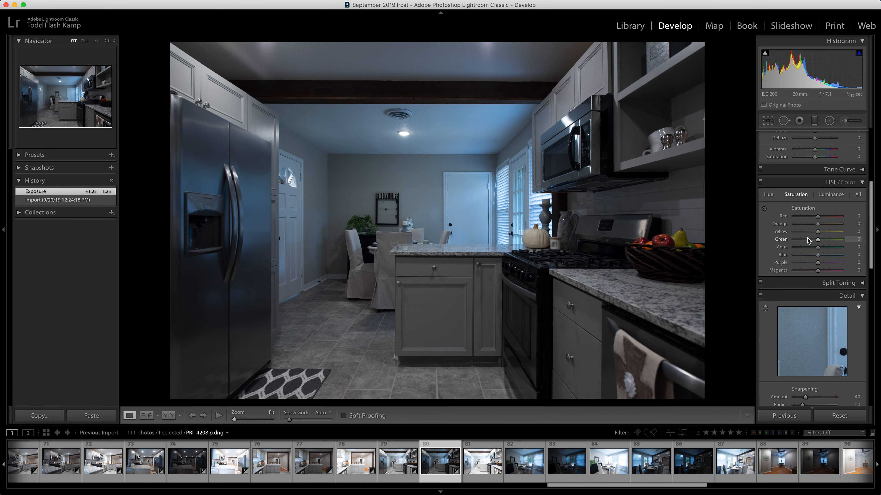
pyautogui.scroll(5, 818, 232)
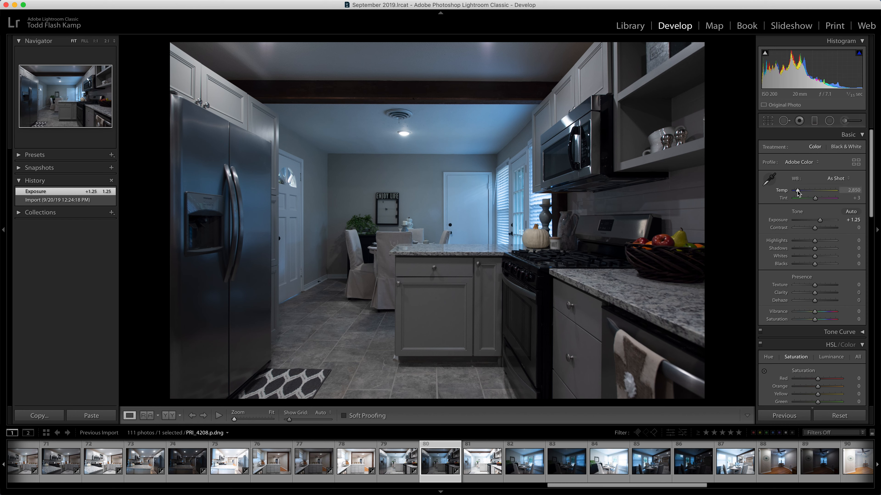
pyautogui.scroll(-5, 798, 193)
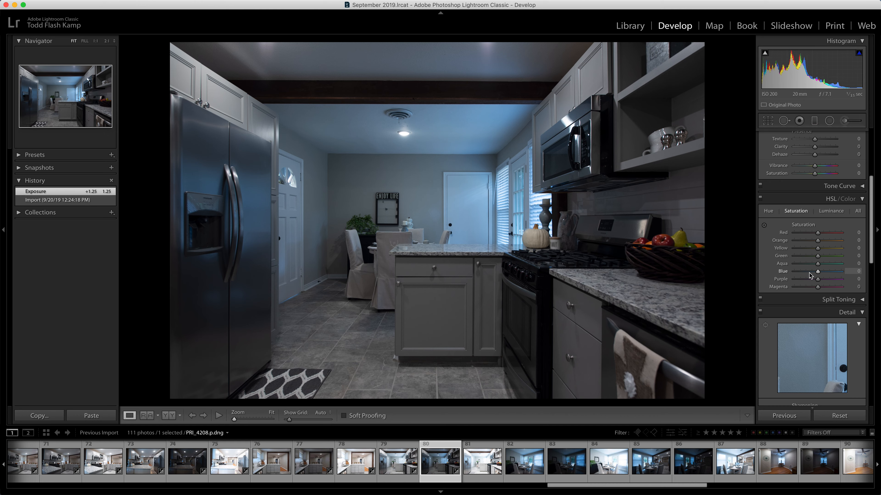
pyautogui.moveTo(809, 274); pyautogui.dragTo(806, 274)
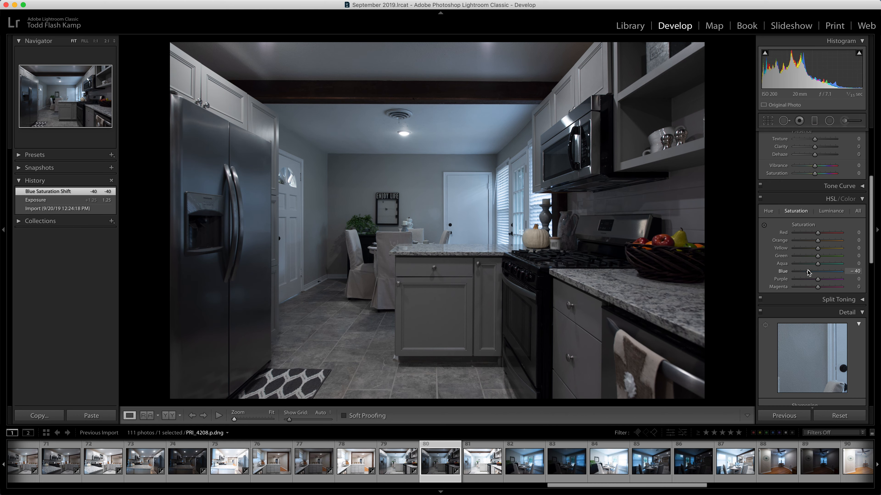
pyautogui.press('Right')
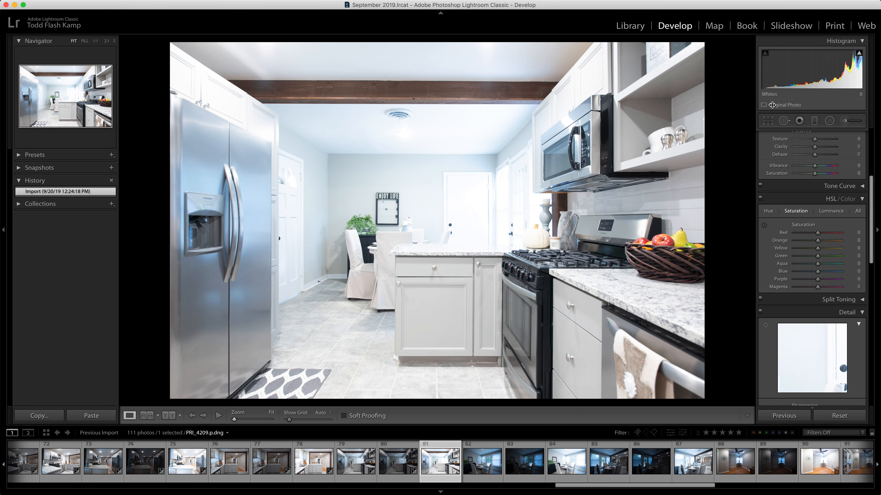
pyautogui.click(807, 271)
# On the dining table photo PRI_4210, neutralize the white balance by sampling the ceiling and apply automatic tone settings
pyautogui.press('Right')
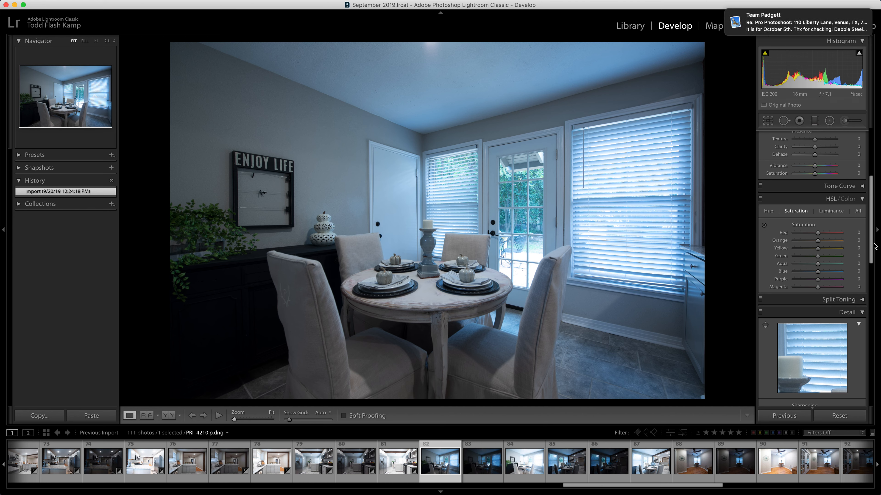
pyautogui.scroll(8, 872, 249)
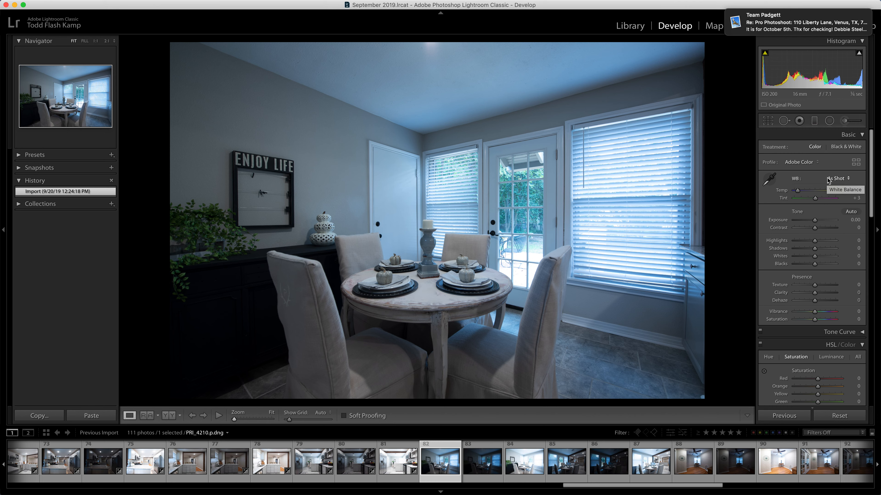
pyautogui.click(769, 180)
pyautogui.click(395, 75)
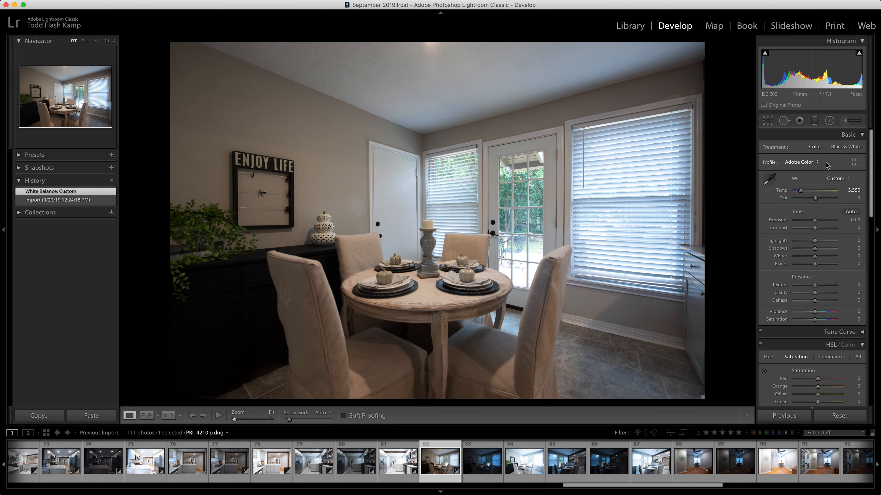
pyautogui.click(852, 211)
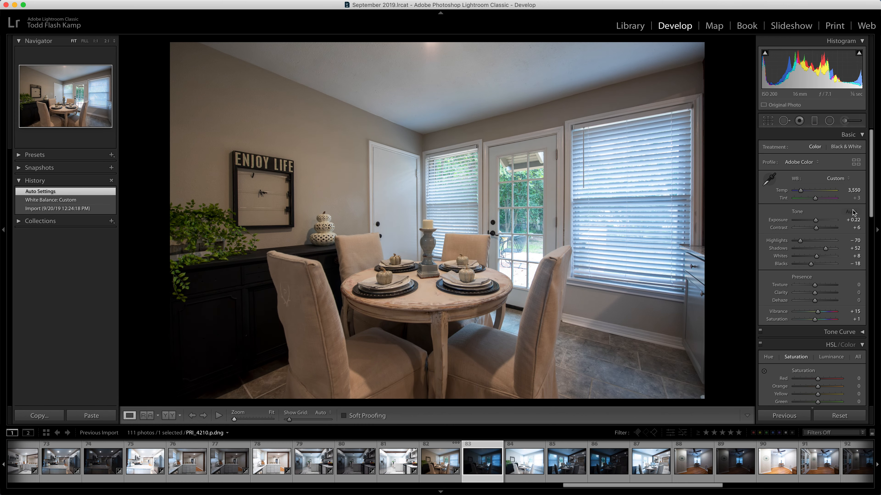
# Neutralize the white balance of the dark and bright dining table photos PRI_4211 and PRI_4212 by sampling their ceilings
pyautogui.press('Right')
pyautogui.press('w')
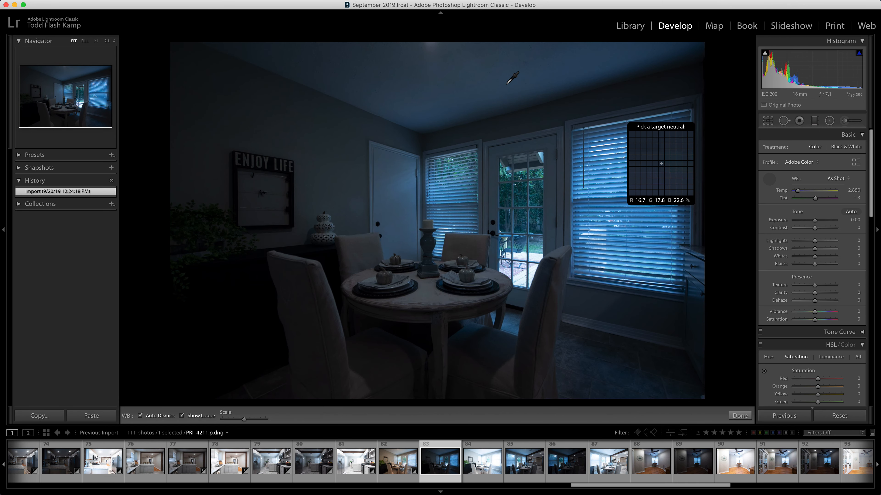
pyautogui.click(506, 83)
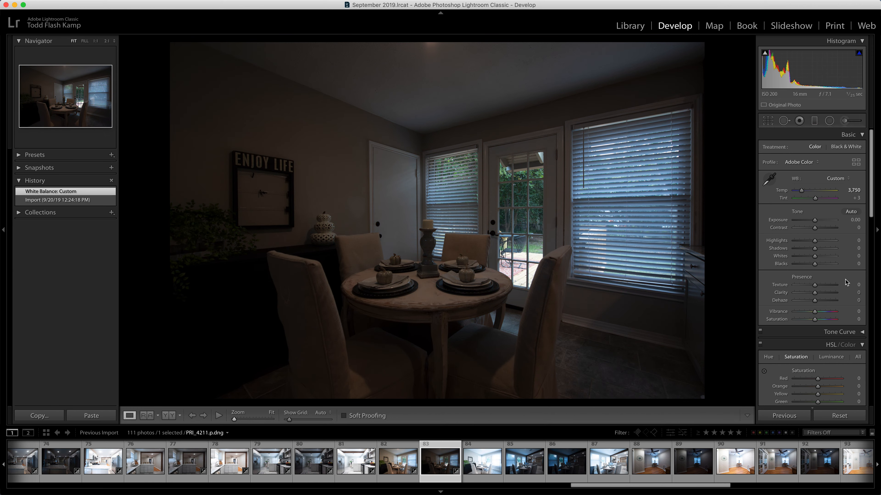
pyautogui.press('Right')
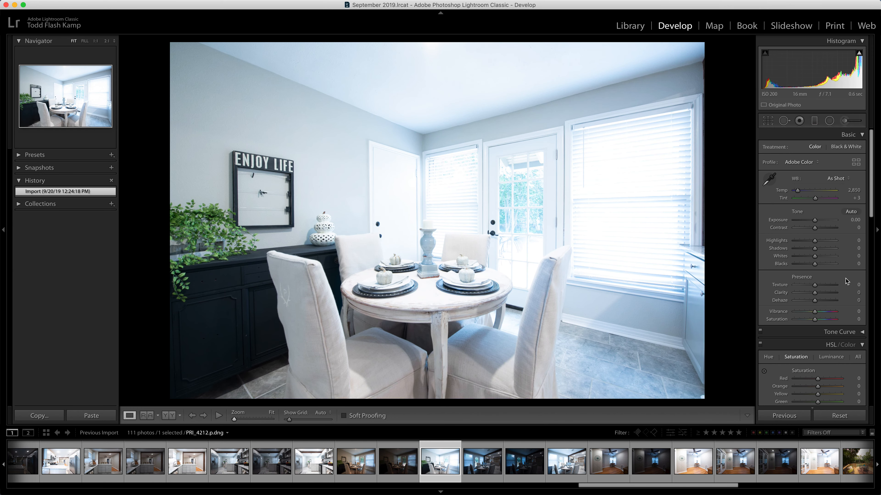
pyautogui.click(769, 179)
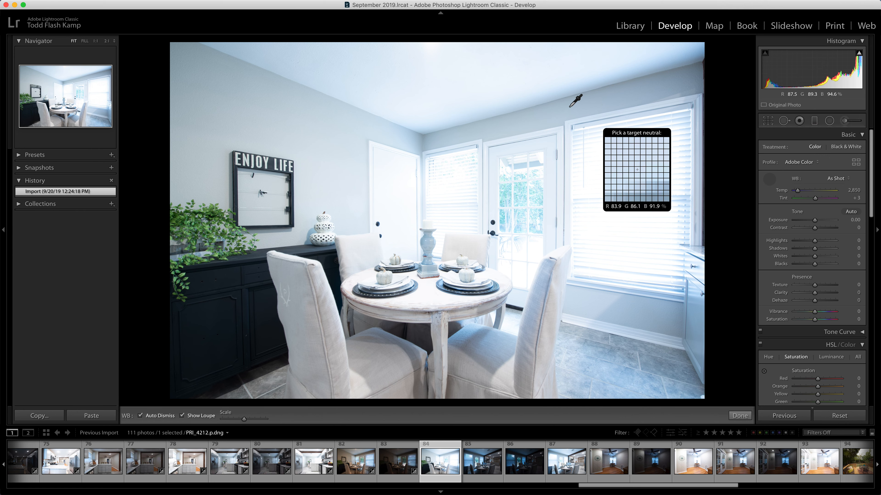
pyautogui.click(523, 71)
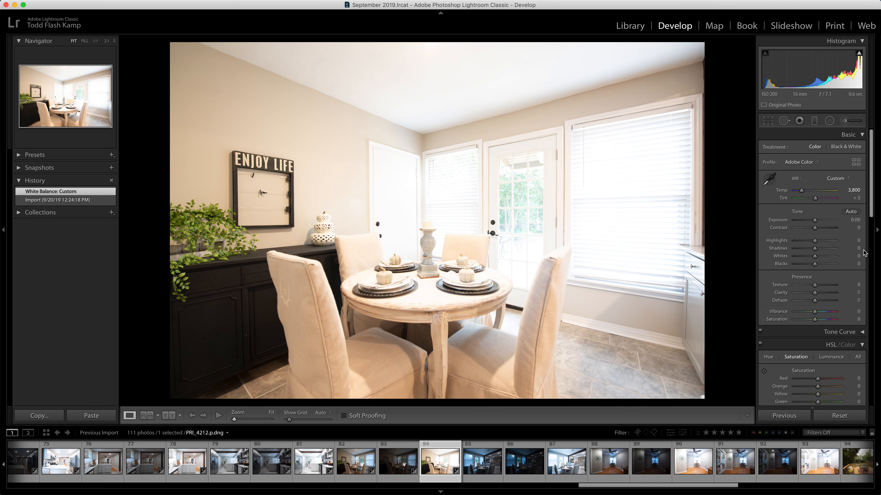
# On PRI_4213, neutralize the white balance from the ceiling and set Exposure to +0.35, Highlights to -100 and Shadows to +47
pyautogui.press('Right')
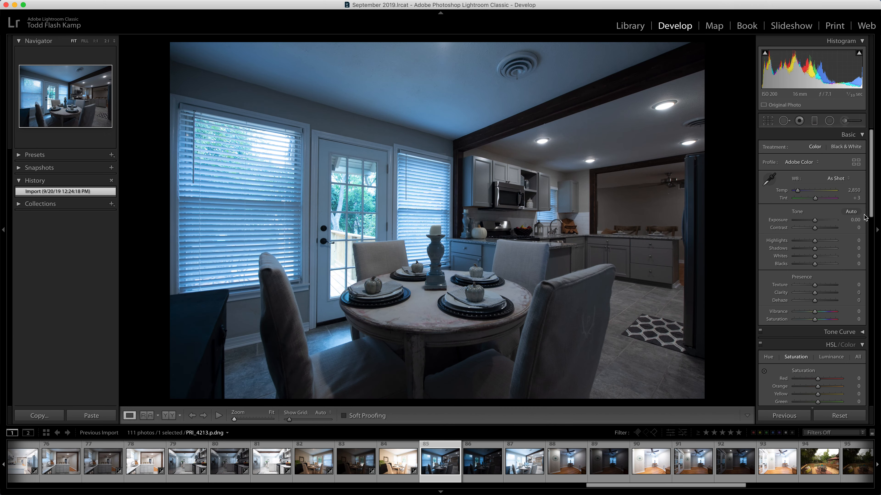
pyautogui.click(768, 179)
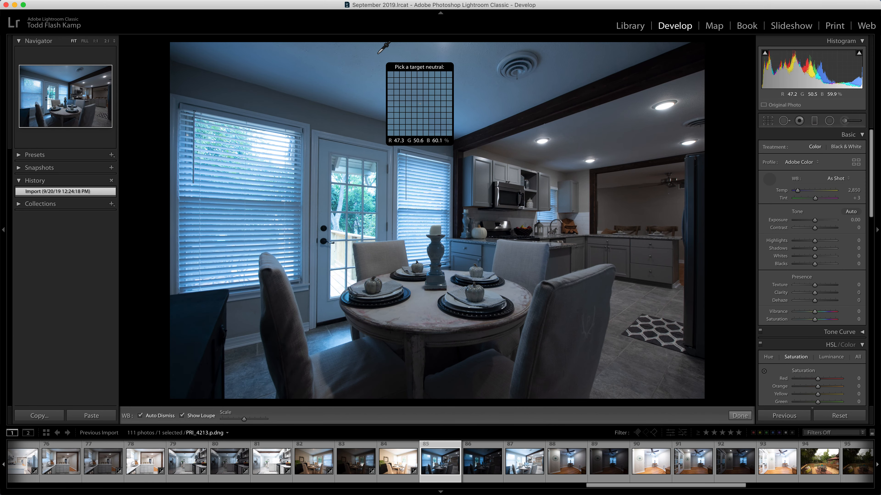
pyautogui.click(419, 55)
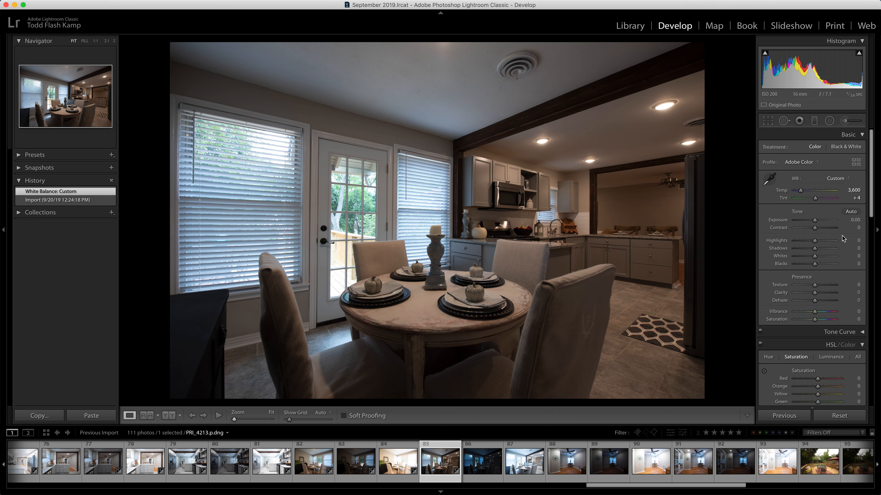
pyautogui.moveTo(814, 220); pyautogui.dragTo(824, 250)
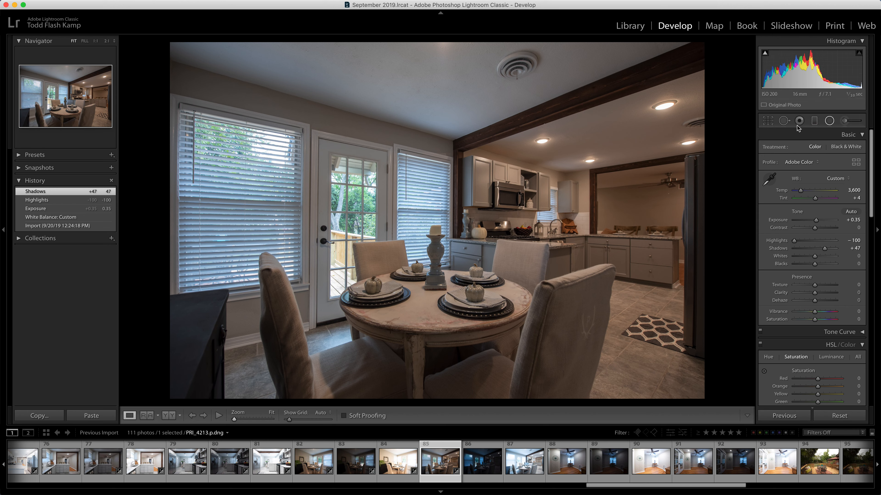
# Add a large radial filter centred on the kitchen cabinets in PRI_4213 and set its Temp to -33
pyautogui.click(829, 120)
pyautogui.moveTo(789, 375); pyautogui.dragTo(791, 376)
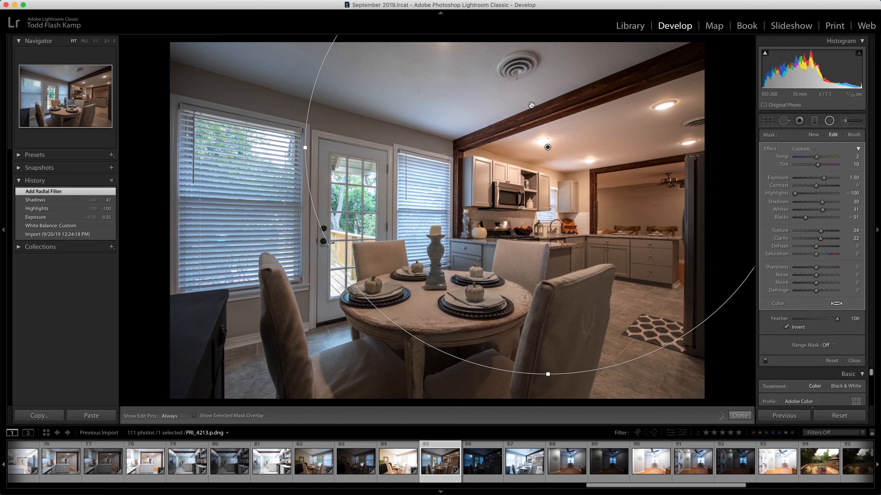
pyautogui.moveTo(544, 144); pyautogui.dragTo(648, 264)
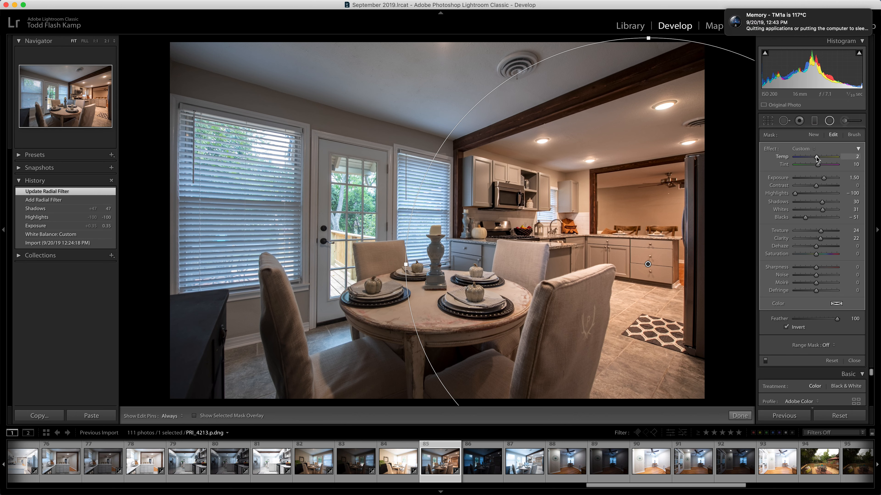
pyautogui.moveTo(817, 158); pyautogui.dragTo(808, 161)
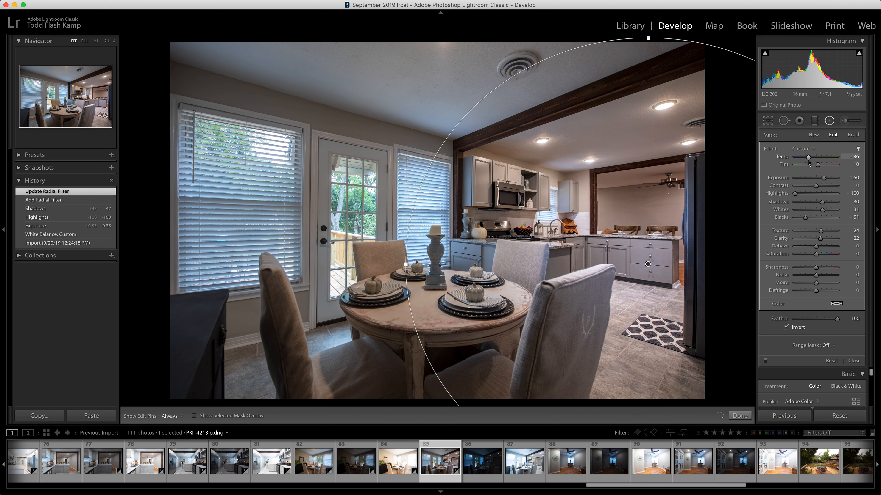
pyautogui.moveTo(809, 162); pyautogui.dragTo(808, 162)
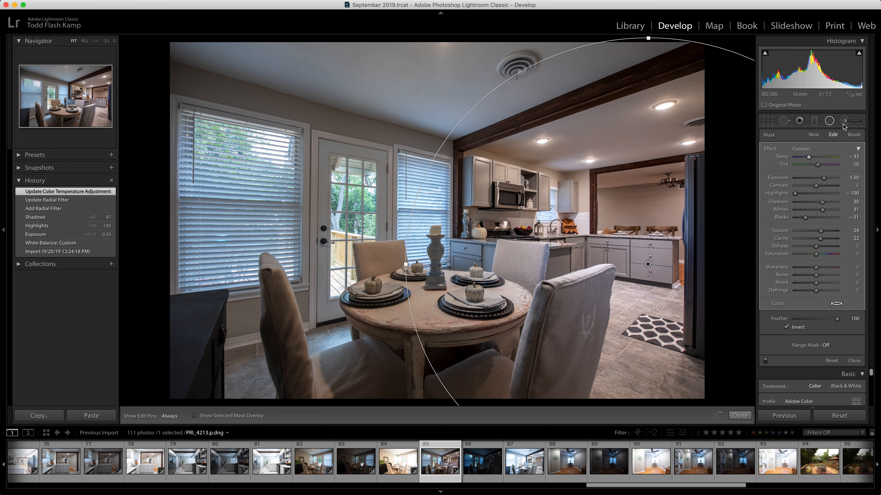
pyautogui.click(831, 121)
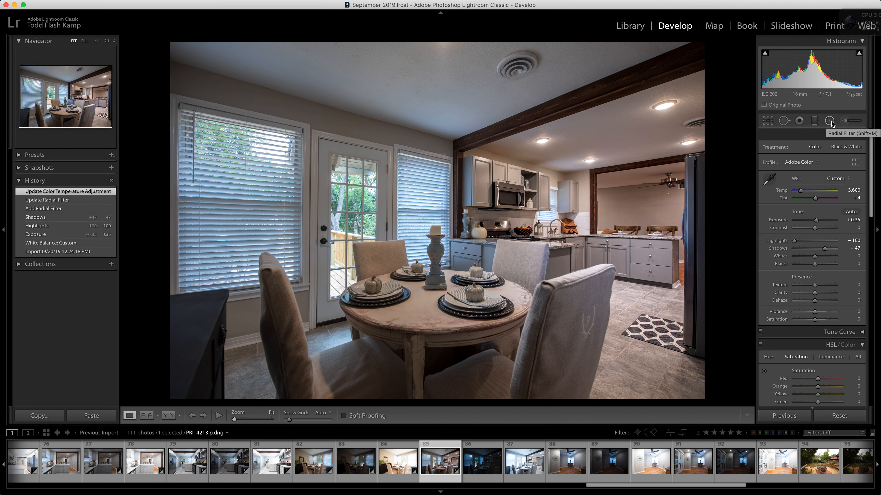
# On the dark dining and kitchen photo PRI_4214, neutralize the white balance with the selector and set the blue saturation to -39
pyautogui.press('Right')
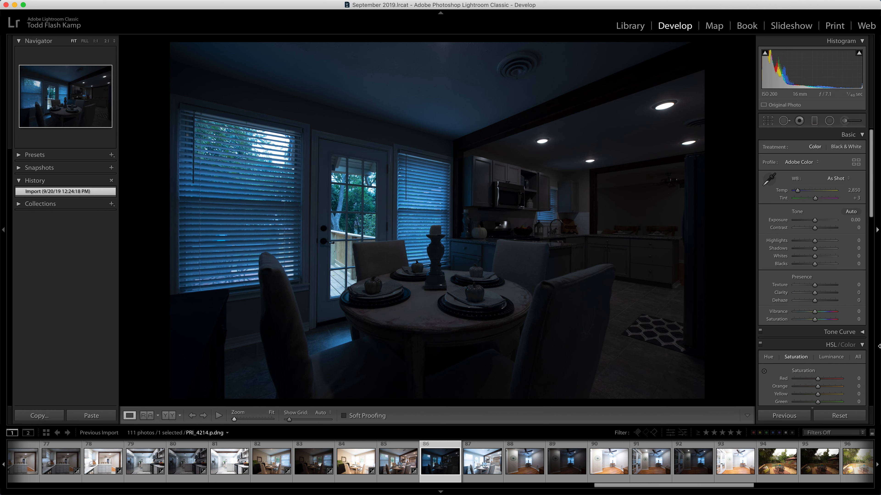
pyautogui.click(769, 179)
pyautogui.click(560, 143)
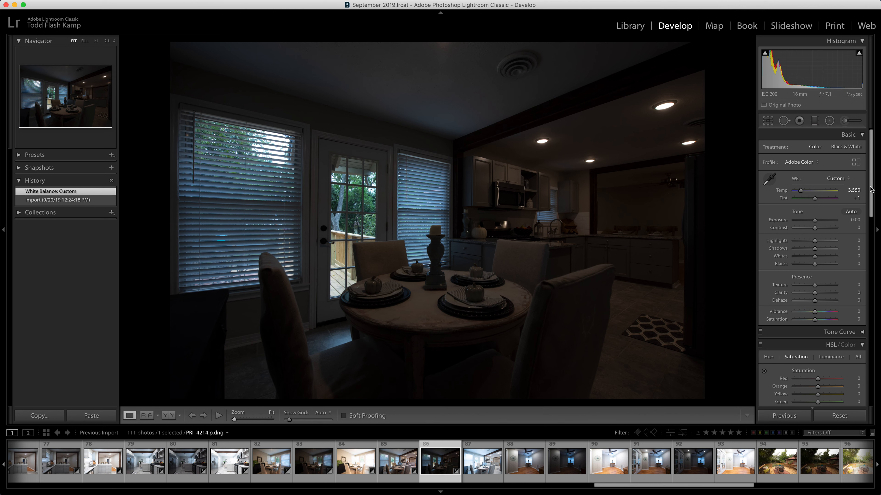
pyautogui.scroll(-5, 831, 243)
pyautogui.click(808, 266)
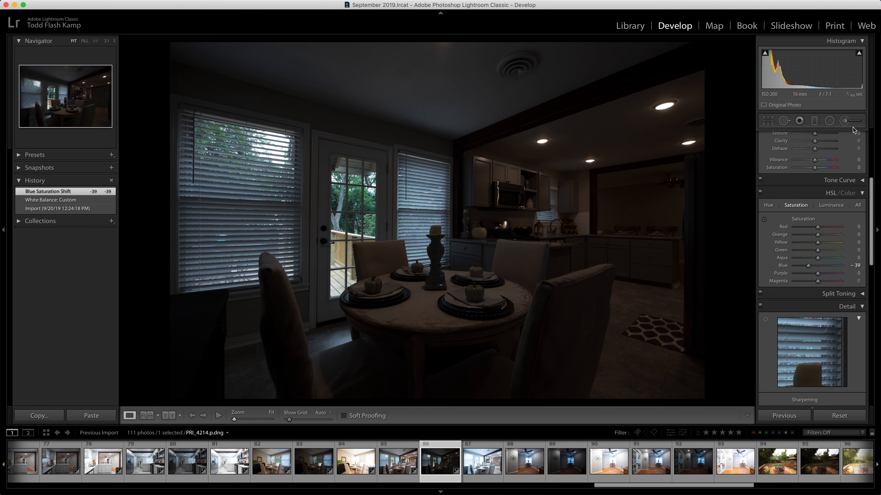
# Neutralize the white balance of the bright dining and kitchen photo PRI_4215 by sampling the ceiling
pyautogui.press('Right')
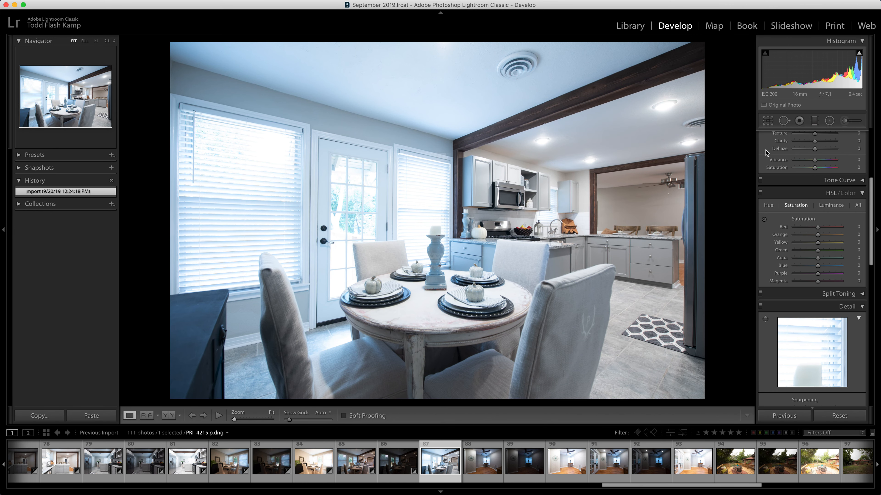
pyautogui.scroll(5, 805, 166)
pyautogui.click(769, 178)
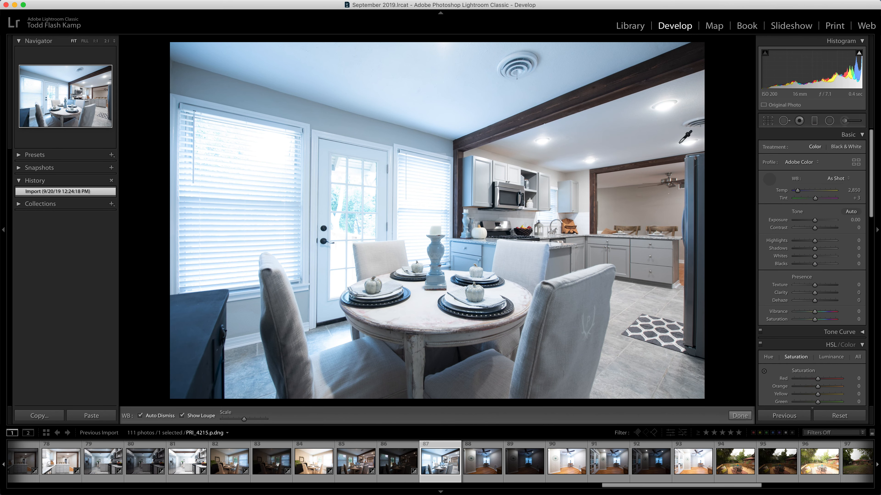
pyautogui.click(443, 66)
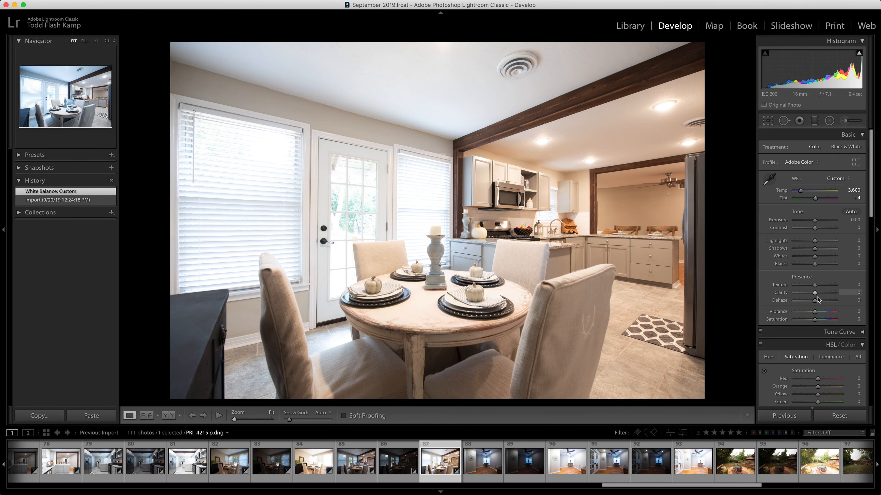
pyautogui.scroll(-3, 812, 330)
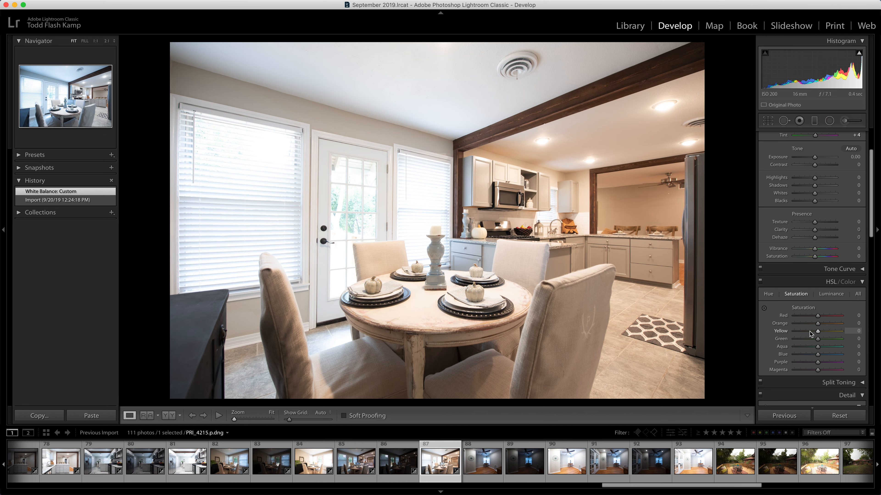
pyautogui.press('super+z')
# Neutralize the white balance of the office photo PRI_4216 by sampling the ceiling with the white balance selector
pyautogui.press('Right')
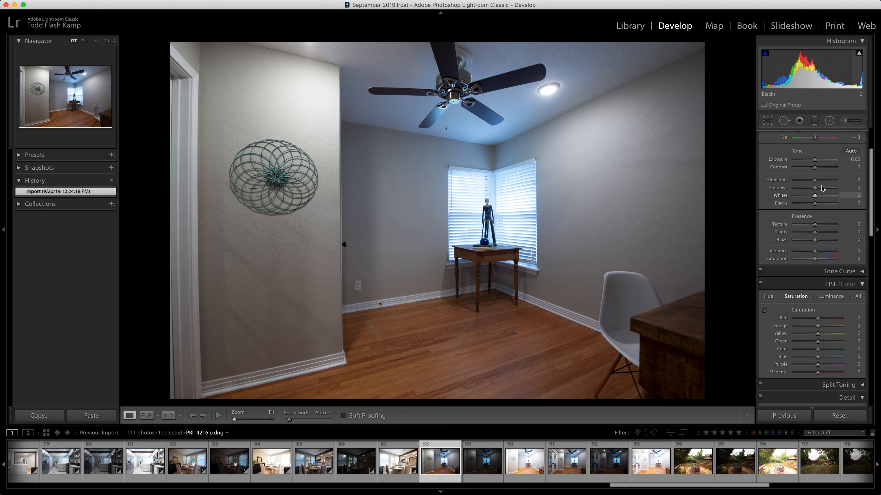
pyautogui.scroll(3, 872, 187)
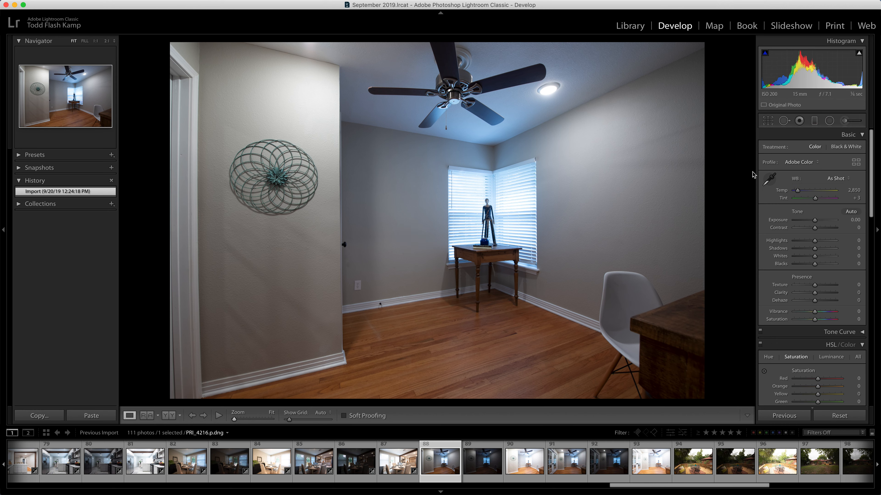
pyautogui.click(769, 179)
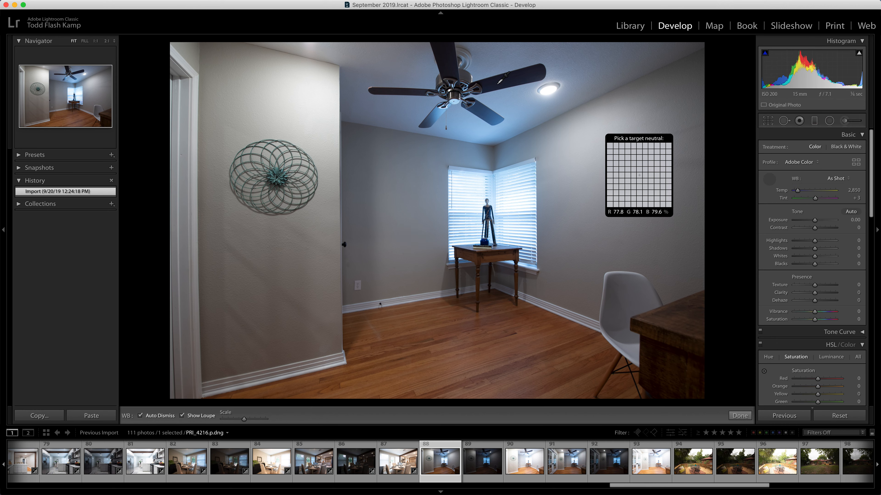
pyautogui.click(357, 45)
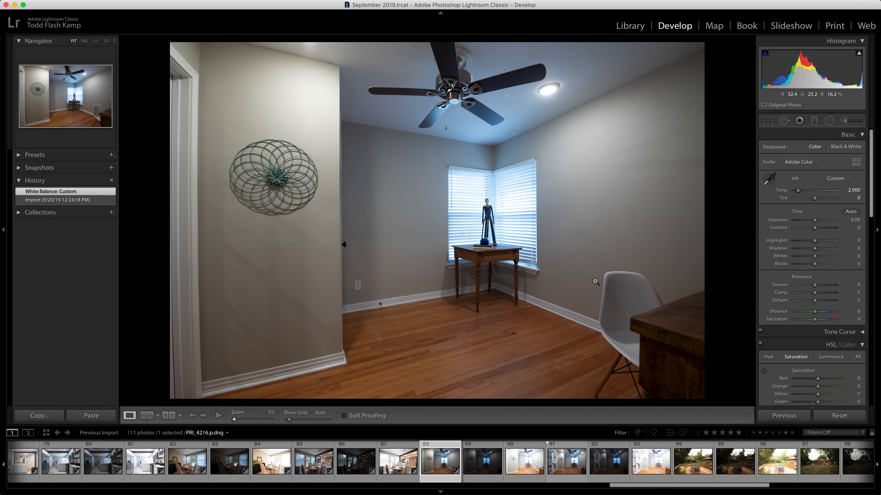
# Add a large radial filter around the corner window and table in PRI_4216 and set its Temp to 32
pyautogui.click(829, 120)
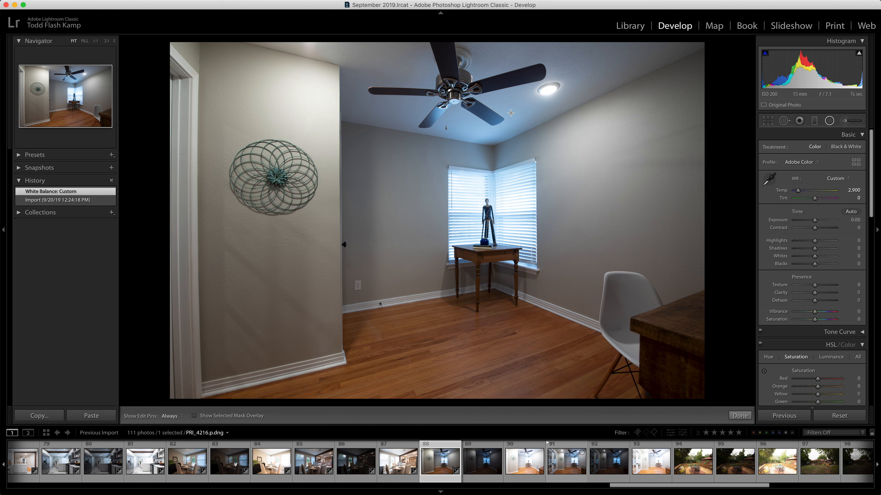
pyautogui.moveTo(453, 114); pyautogui.dragTo(568, 271)
pyautogui.moveTo(453, 115); pyautogui.dragTo(478, 194)
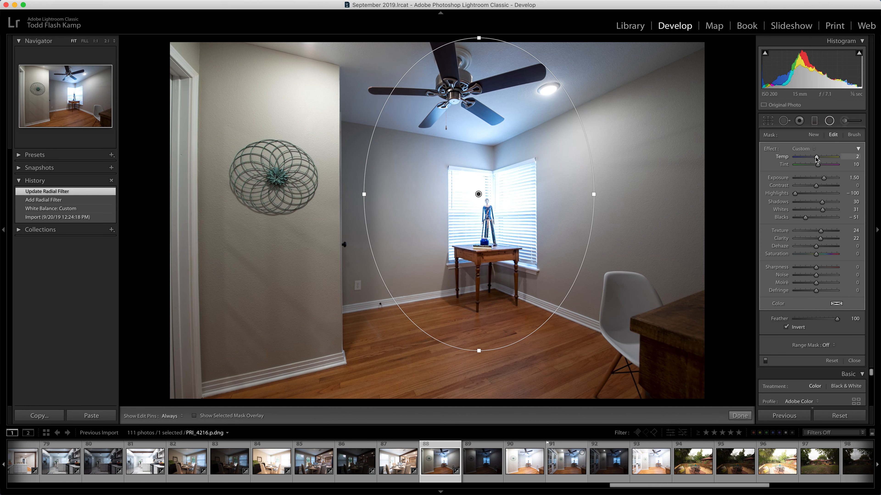
pyautogui.moveTo(819, 157); pyautogui.dragTo(826, 161)
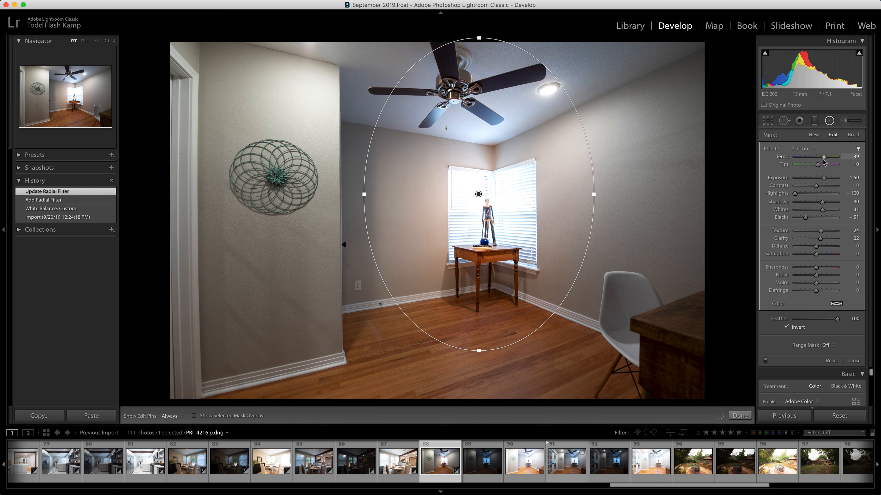
pyautogui.moveTo(821, 161); pyautogui.dragTo(821, 160)
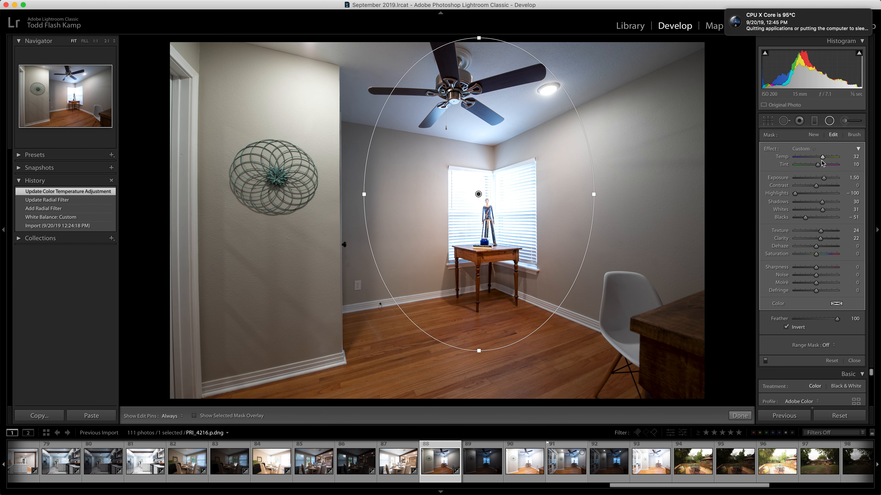
pyautogui.click(829, 121)
# Set the blue saturation to -51 on the dark office photo PRI_4217 and to -52 on the bright one, PRI_4218
pyautogui.press('Right')
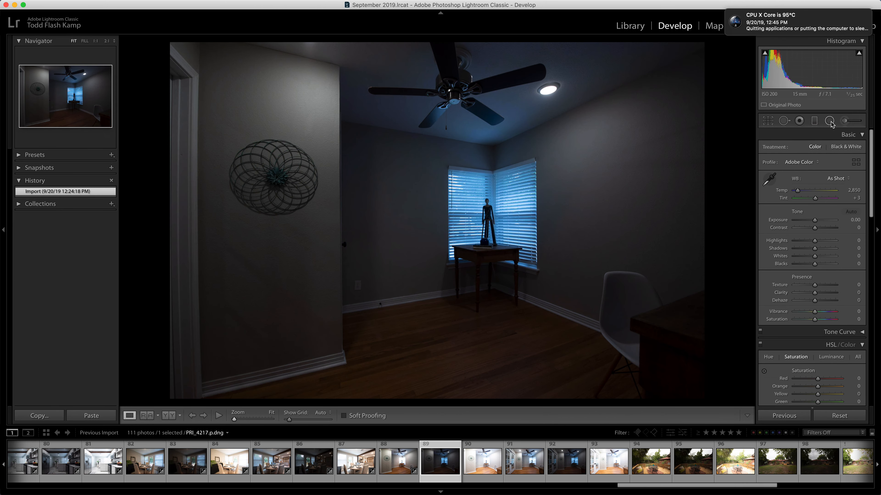
pyautogui.scroll(-6, 839, 294)
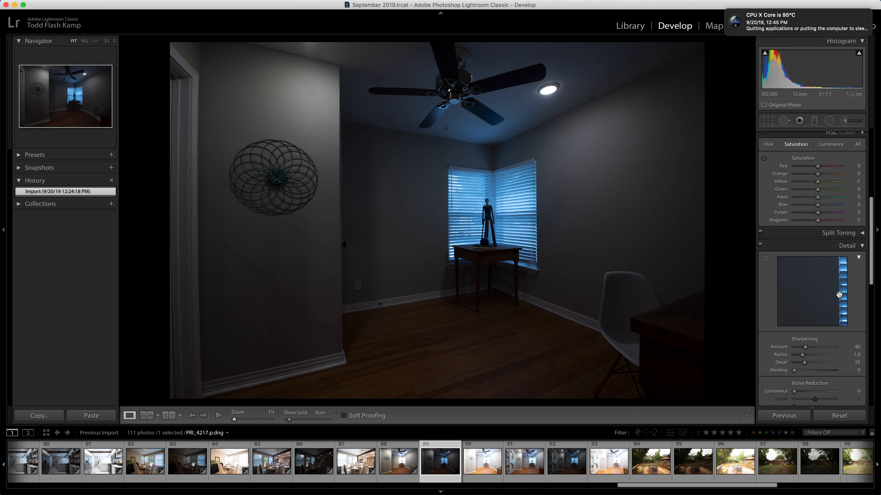
pyautogui.click(805, 205)
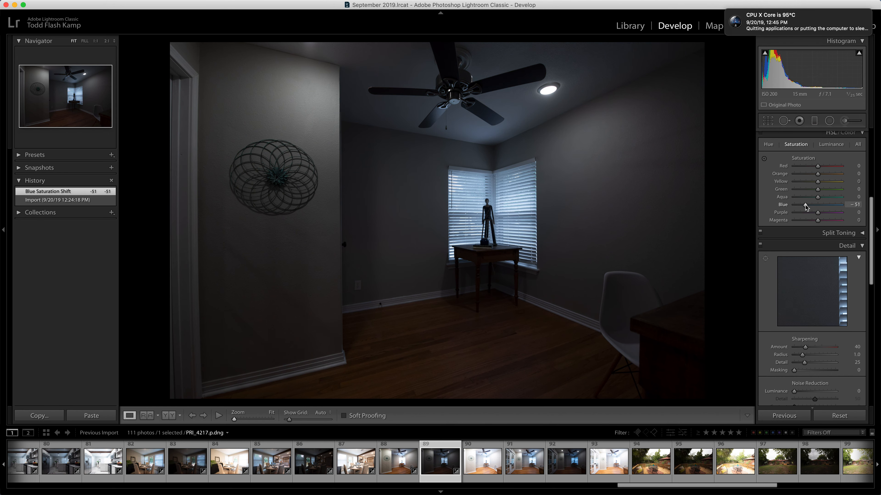
pyautogui.press('Right')
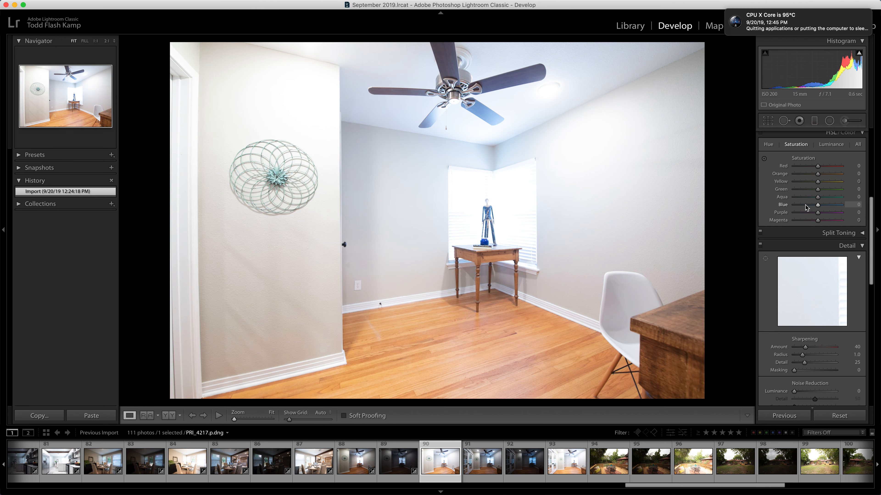
pyautogui.click(805, 205)
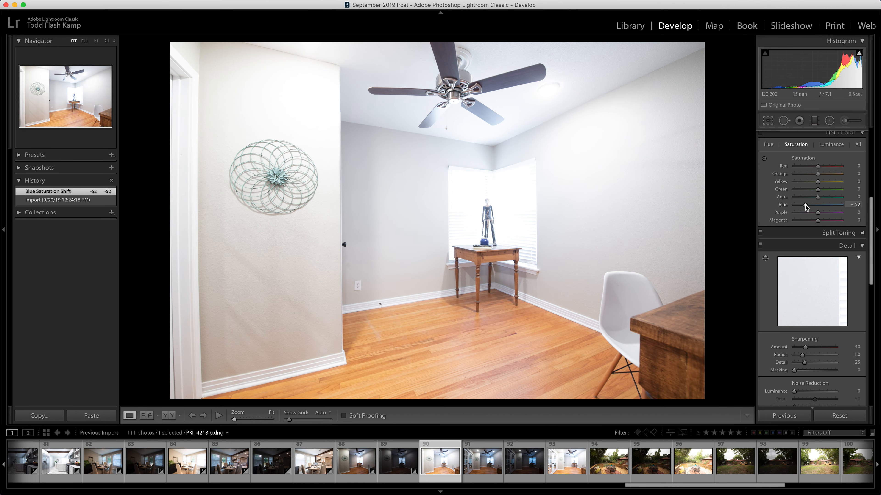
# On the French-door office photo PRI_4219, neutralize the white balance from the ceiling and set the blue saturation to -48
pyautogui.press('Right')
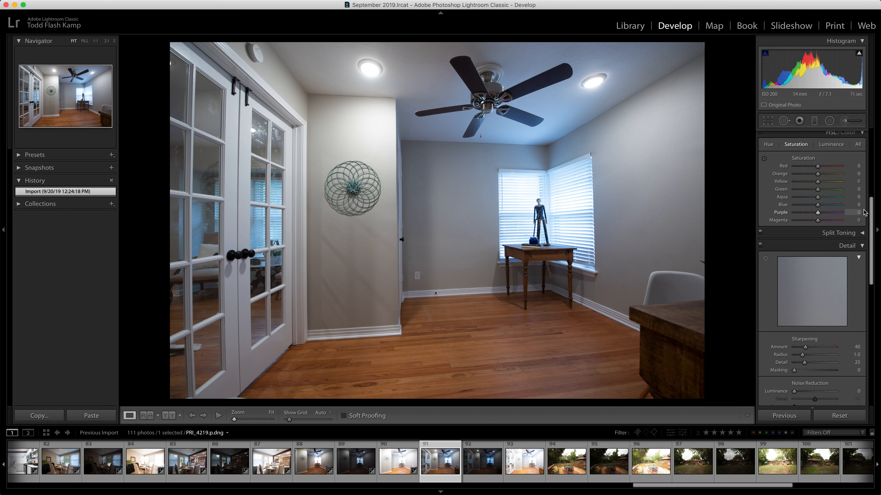
pyautogui.scroll(10, 871, 219)
pyautogui.click(768, 184)
pyautogui.click(499, 54)
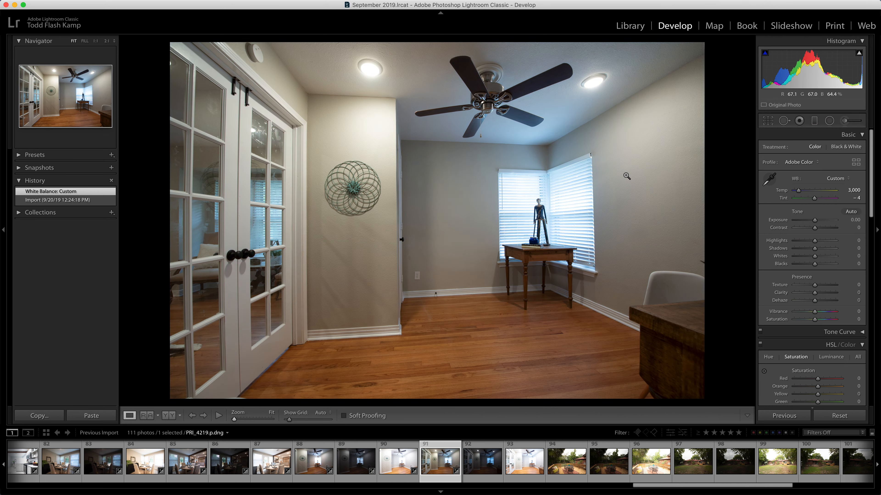
pyautogui.moveTo(872, 190); pyautogui.dragTo(877, 264)
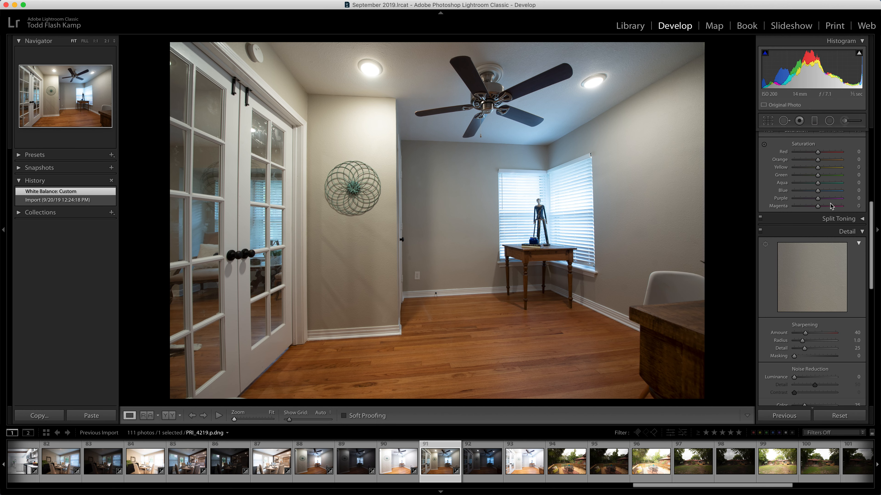
pyautogui.click(806, 191)
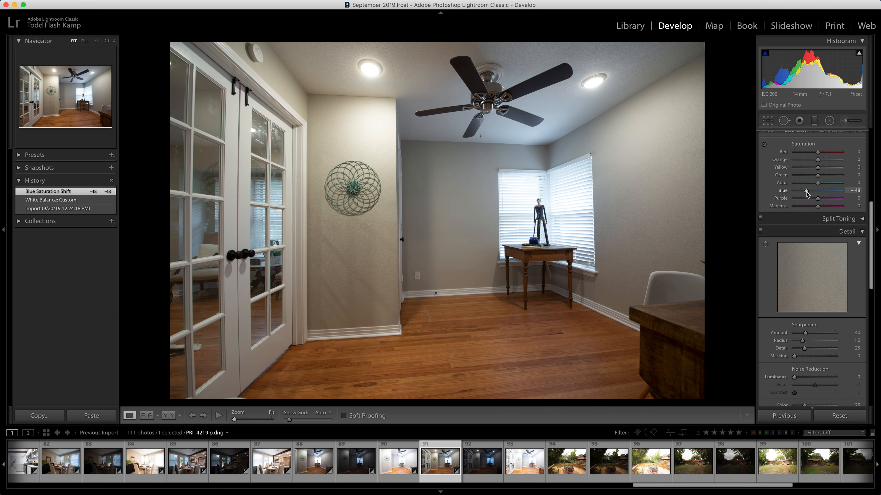
# On the dark French-door office photo PRI_4220, set the blue saturation to -44 and apply automatic tone settings
pyautogui.press('Right')
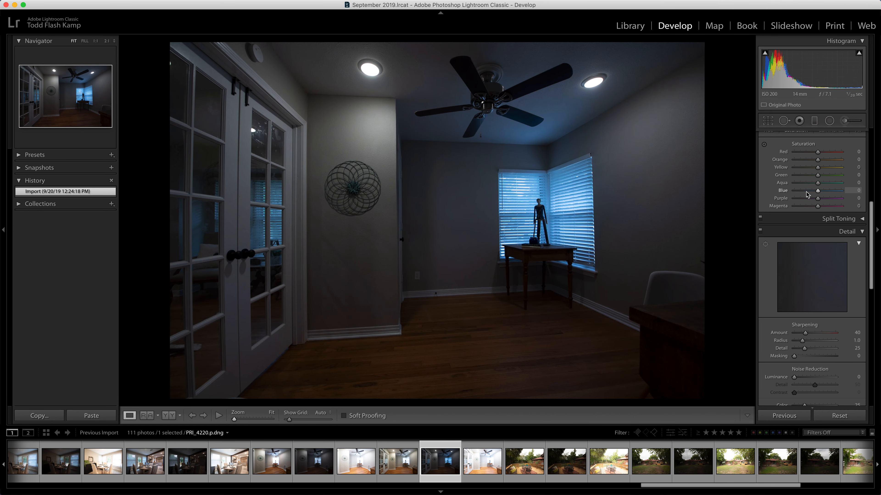
pyautogui.click(807, 191)
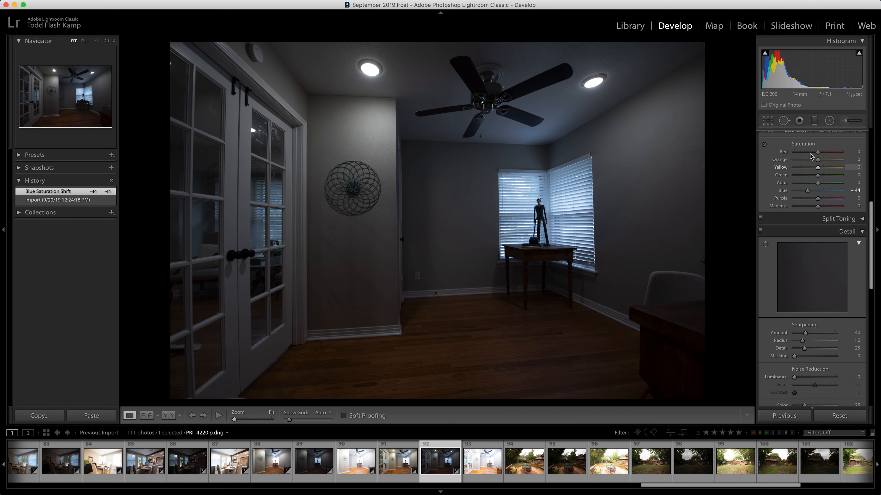
pyautogui.scroll(10, 873, 215)
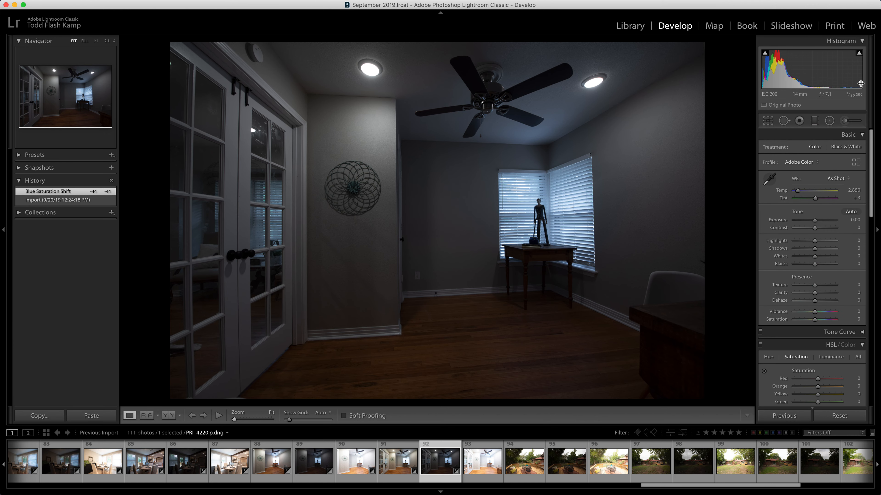
pyautogui.click(851, 212)
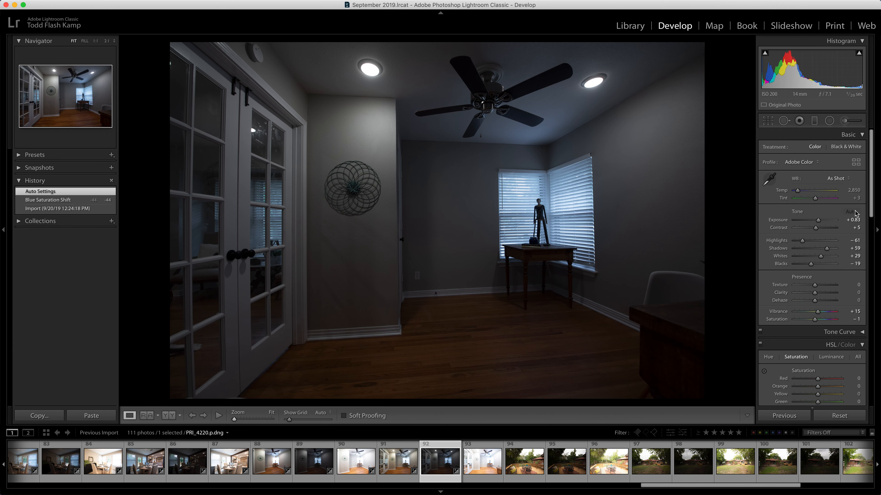
# On the bright French-door office photo PRI_4221, set Exposure to -0.85 and the blue saturation to -51
pyautogui.press('Right')
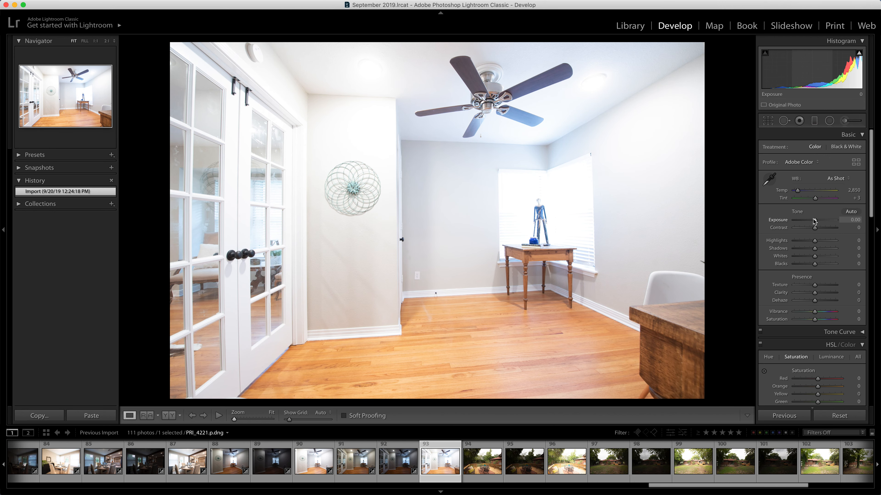
pyautogui.moveTo(814, 220); pyautogui.dragTo(811, 220)
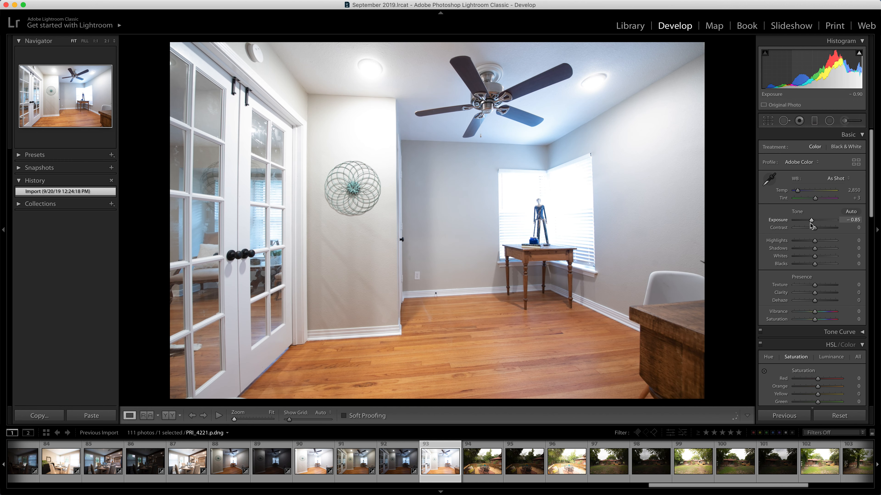
pyautogui.scroll(-10, 804, 215)
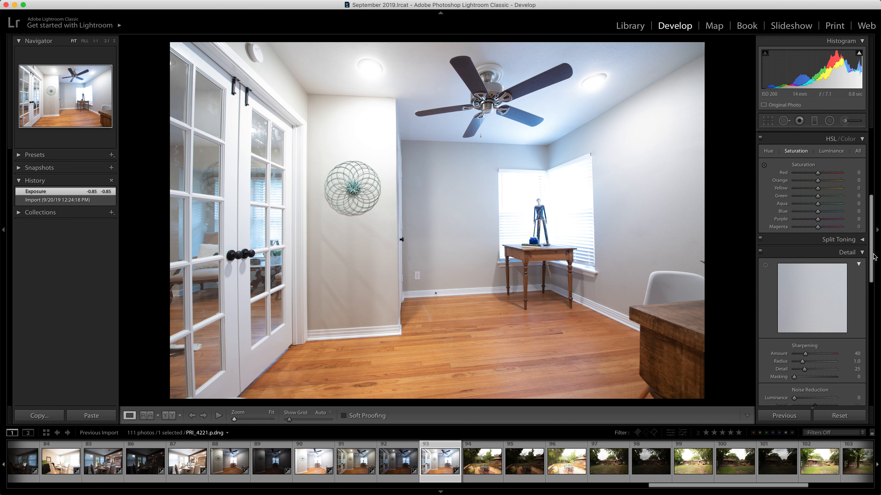
pyautogui.click(805, 211)
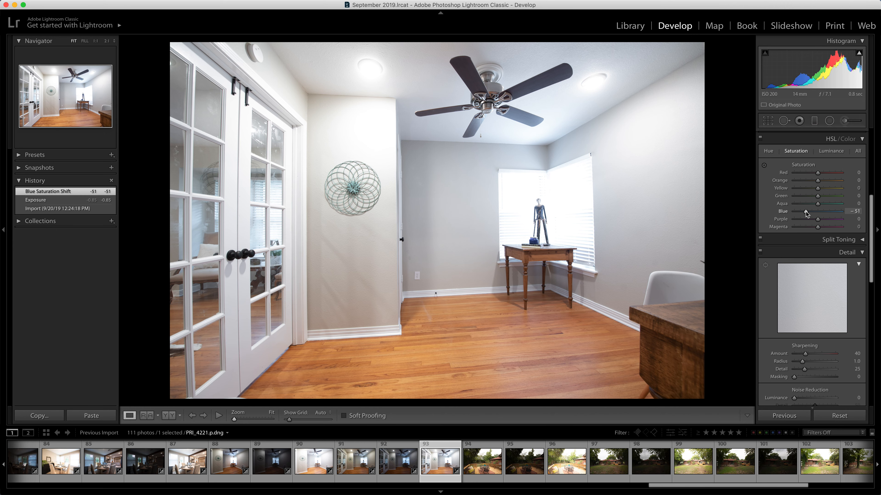
# Apply automatic tone settings to each of the three deck photos, PRI_4222, PRI_4223 and PRI_4224
pyautogui.press('Right')
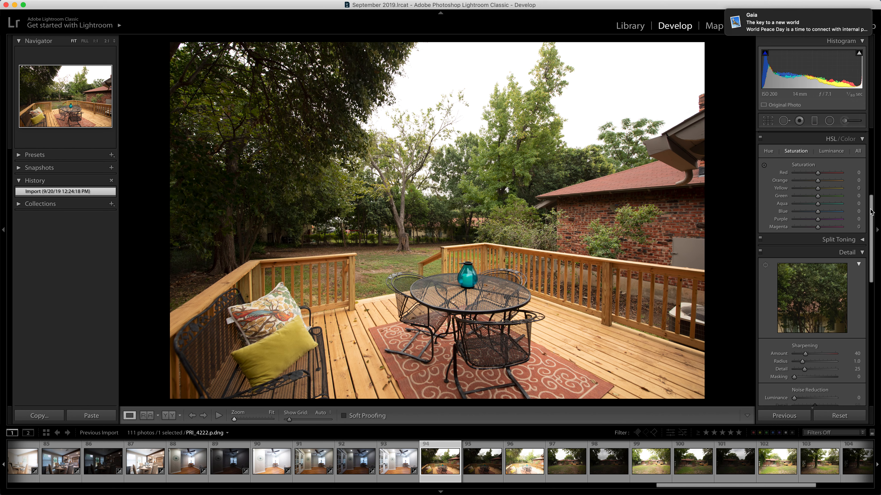
pyautogui.moveTo(871, 211); pyautogui.dragTo(871, 137)
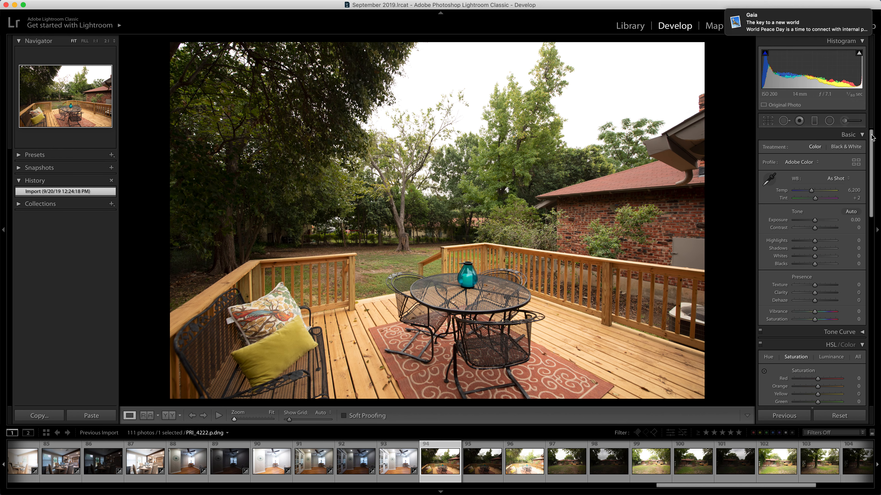
pyautogui.click(851, 211)
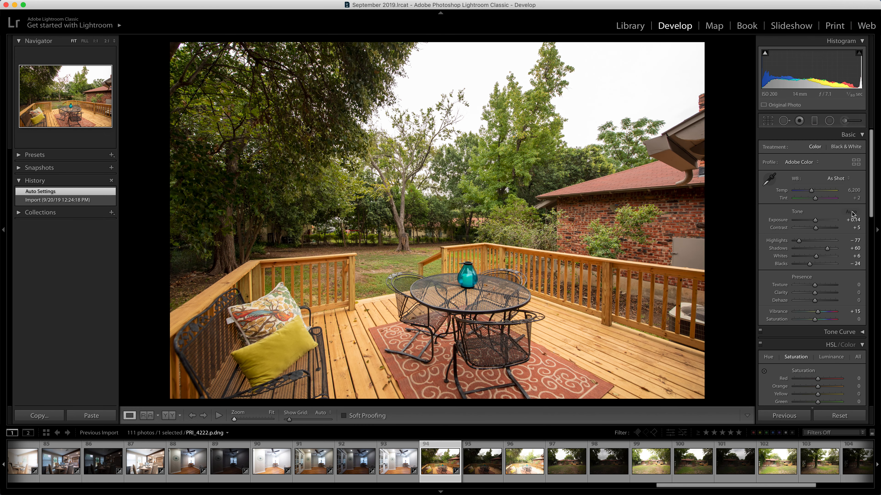
pyautogui.press('Right')
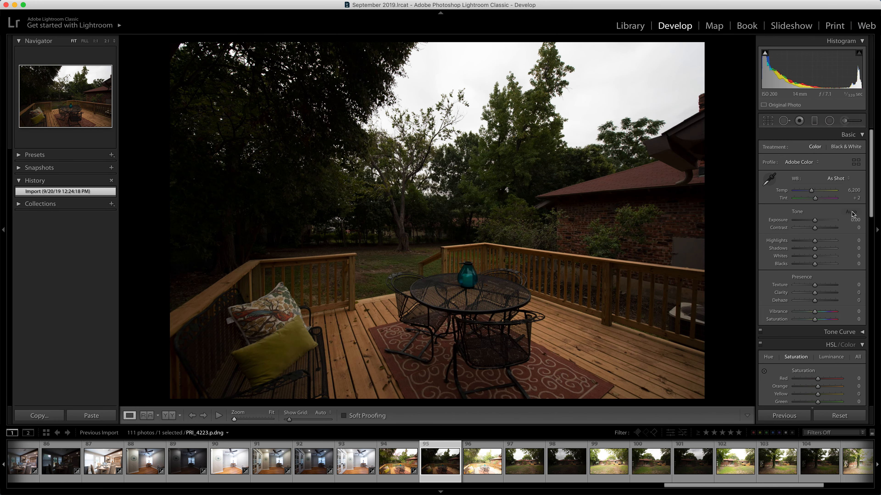
pyautogui.click(851, 212)
pyautogui.press('Right')
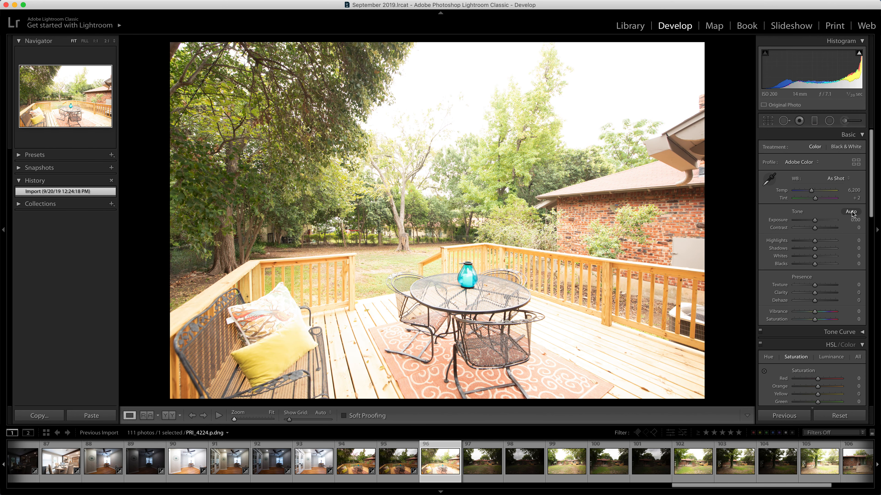
pyautogui.click(851, 211)
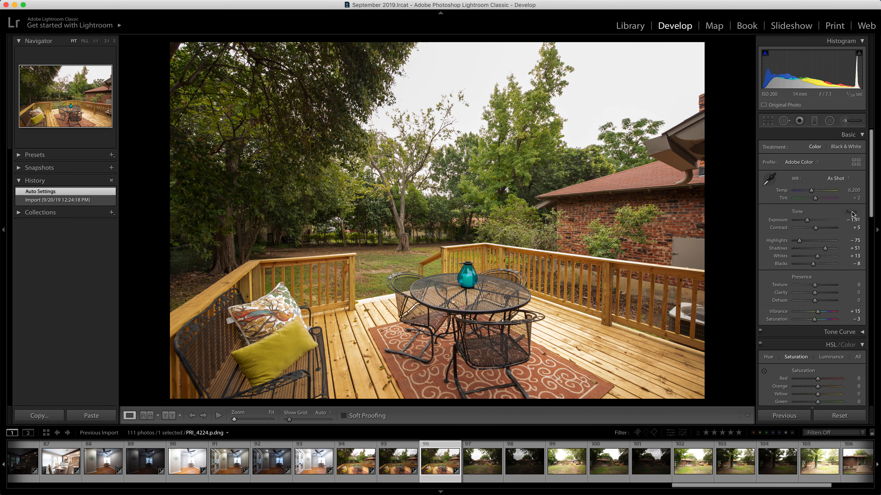
# Apply automatic tone settings to the backyard house photos PRI_4225 and PRI_4226
pyautogui.press('Right')
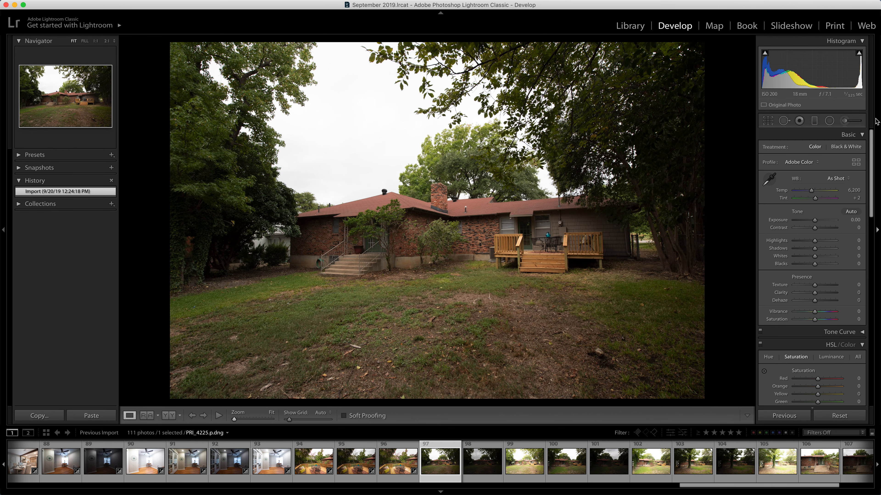
pyautogui.click(851, 212)
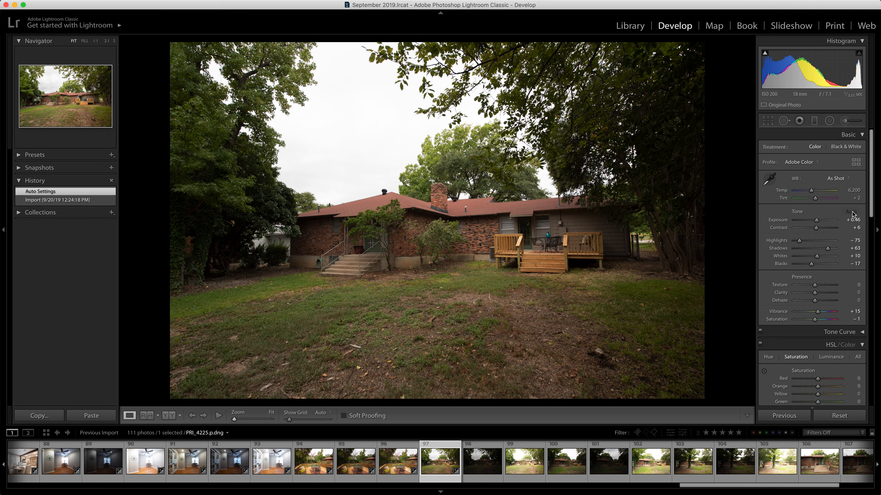
pyautogui.press('Right')
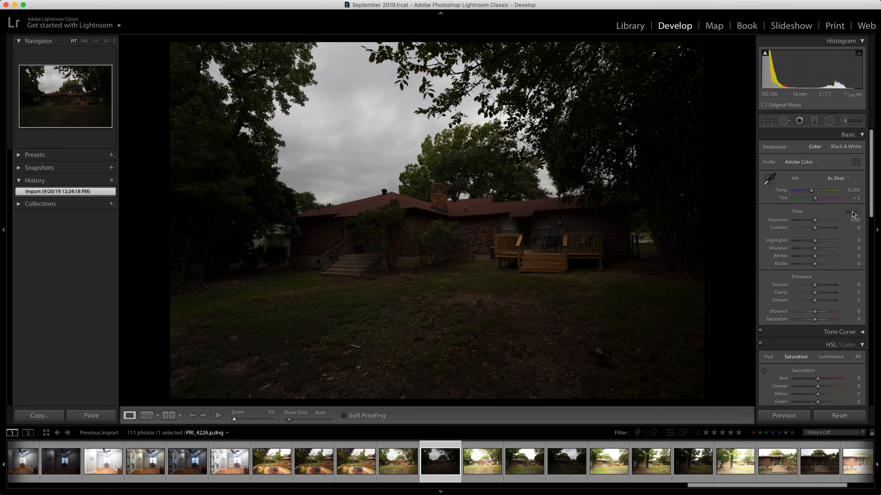
pyautogui.click(851, 212)
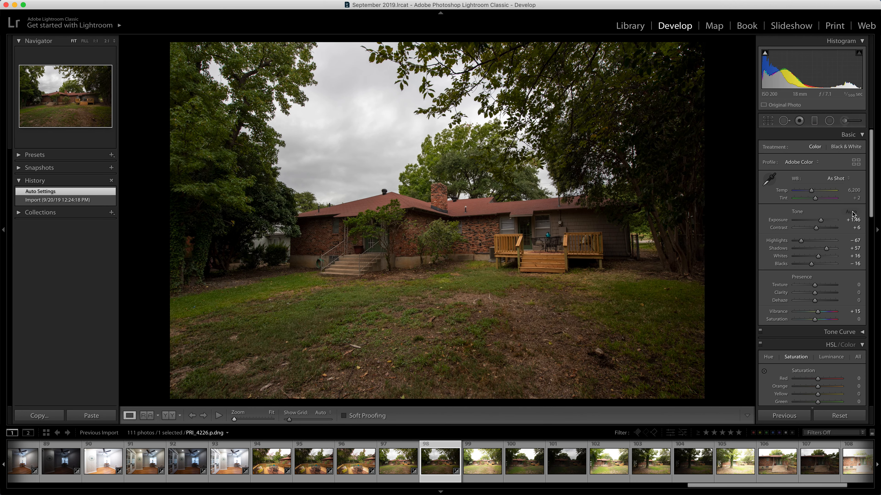
# Apply automatic tone settings to each of the four backyard house photos PRI_4227 through PRI_4230
pyautogui.press('Right')
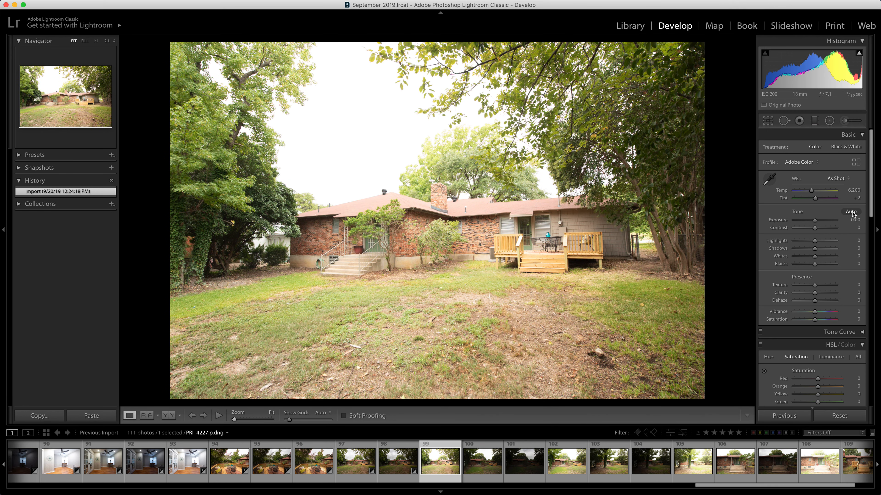
pyautogui.click(851, 212)
pyautogui.press('Right')
pyautogui.press('Right')
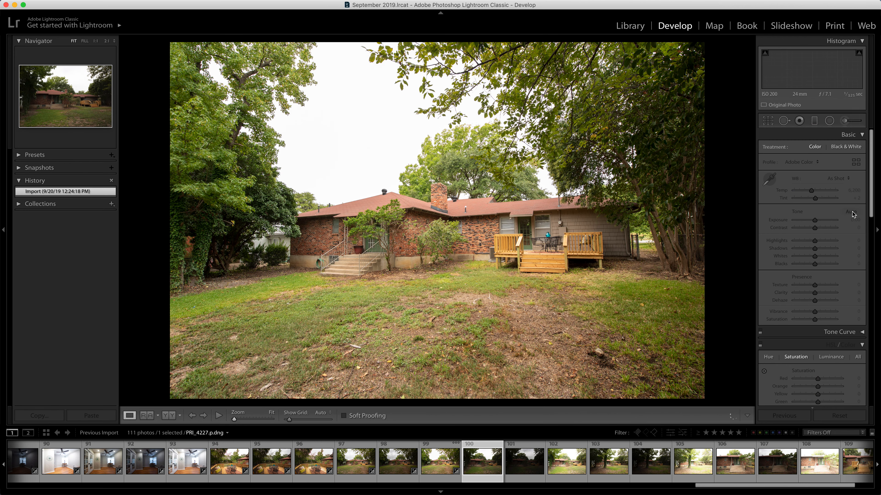
pyautogui.click(851, 212)
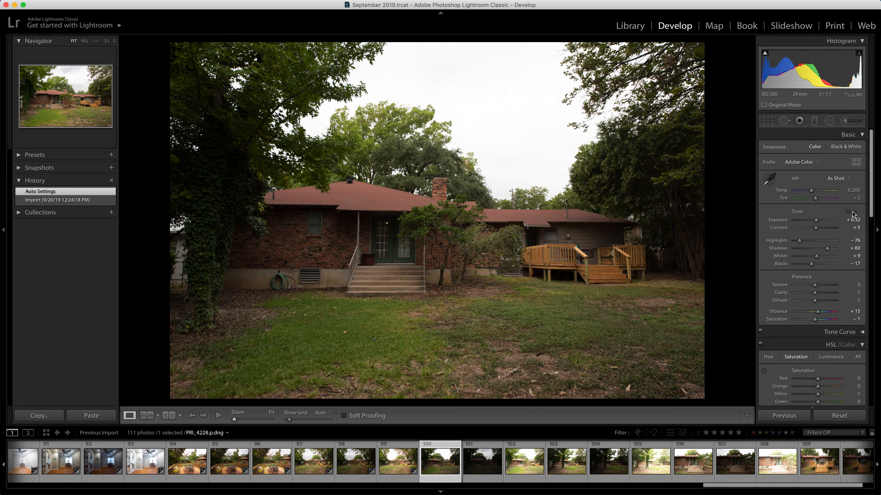
pyautogui.press('Right')
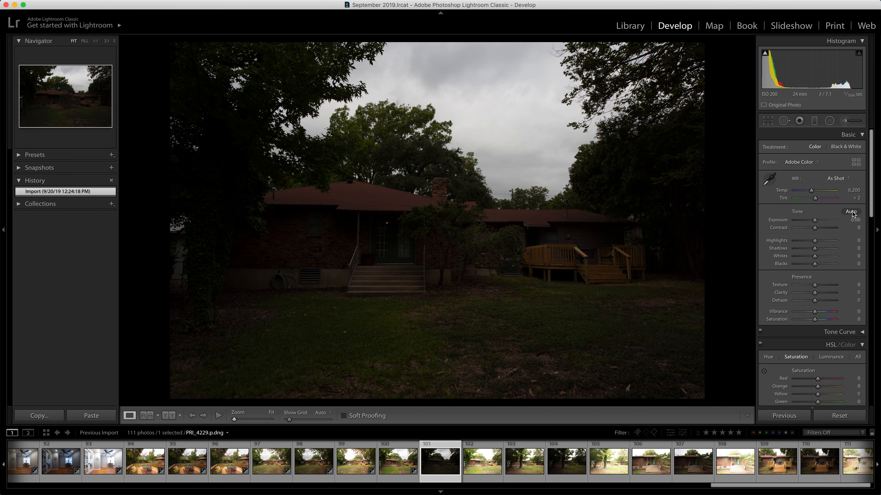
pyautogui.click(851, 212)
pyautogui.press('Right')
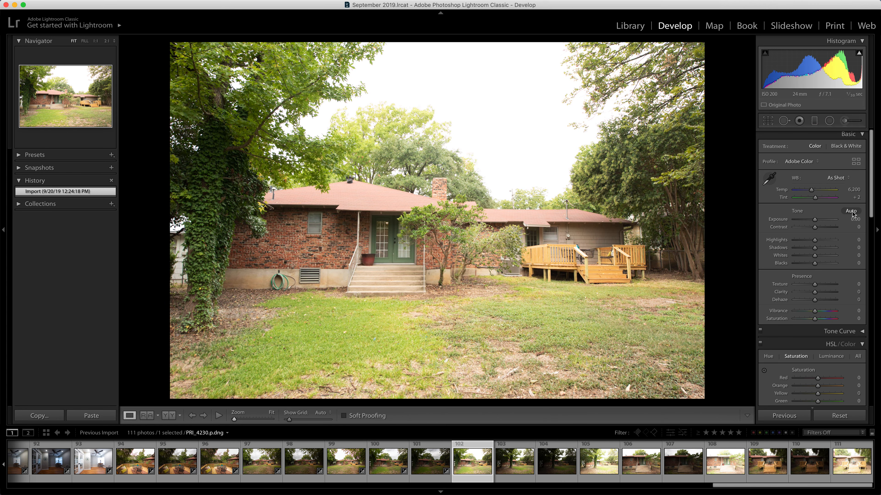
pyautogui.click(851, 212)
# Apply automatic tone settings to the three backyard photos with the ivy-covered tree, PRI_4231, PRI_4232 and PRI_4233
pyautogui.press('Right')
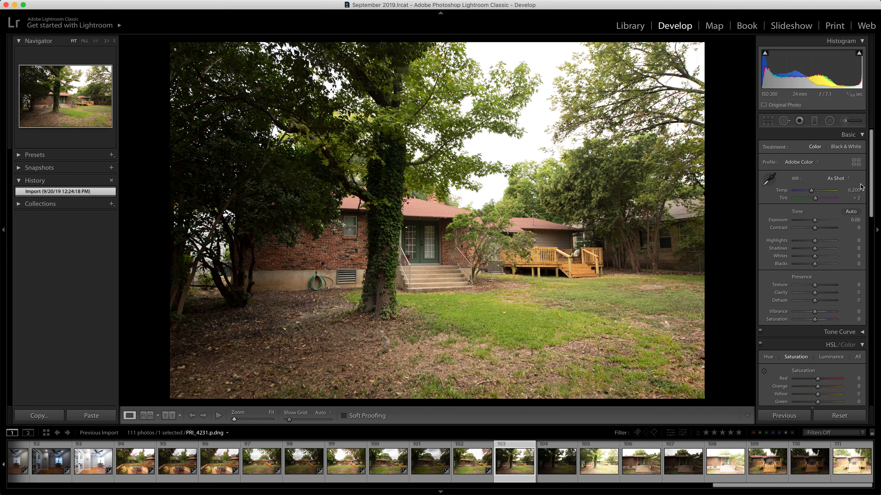
pyautogui.click(850, 212)
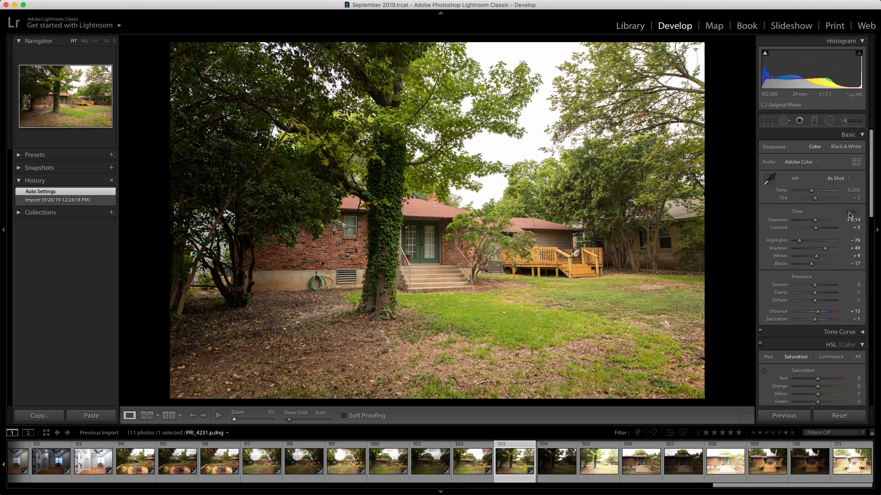
pyautogui.press('Right')
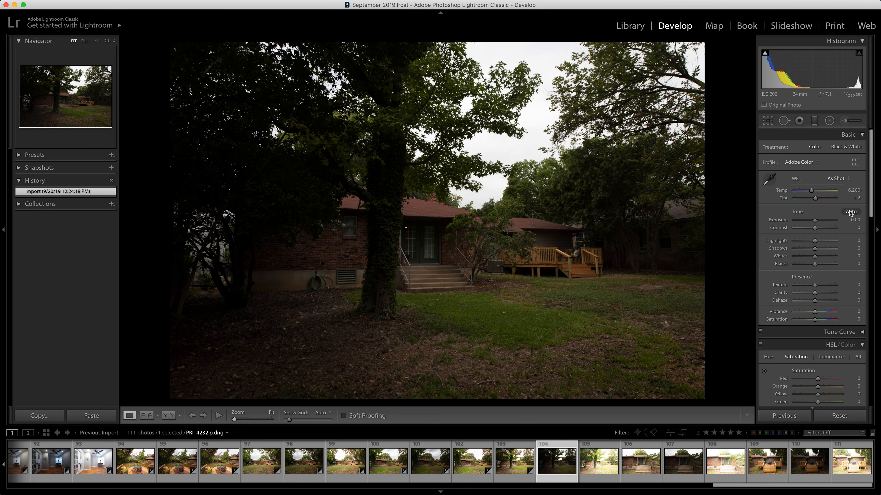
pyautogui.click(850, 212)
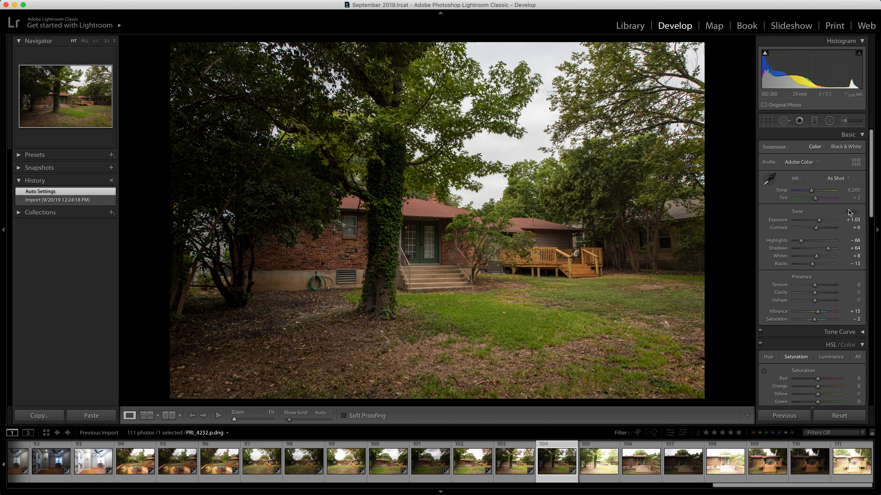
pyautogui.press('Right')
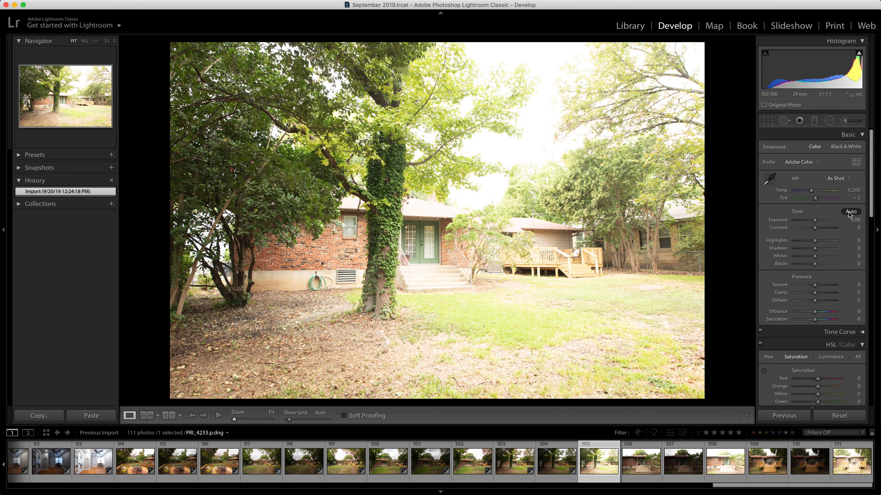
pyautogui.click(849, 212)
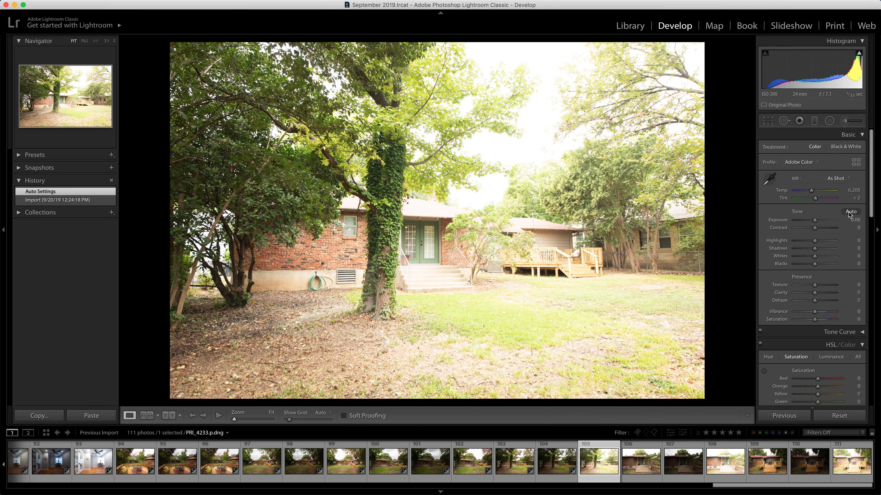
# Apply automatic tone settings to the three back-door steps photos, PRI_4234, PRI_4235 and PRI_4236
pyautogui.press('Right')
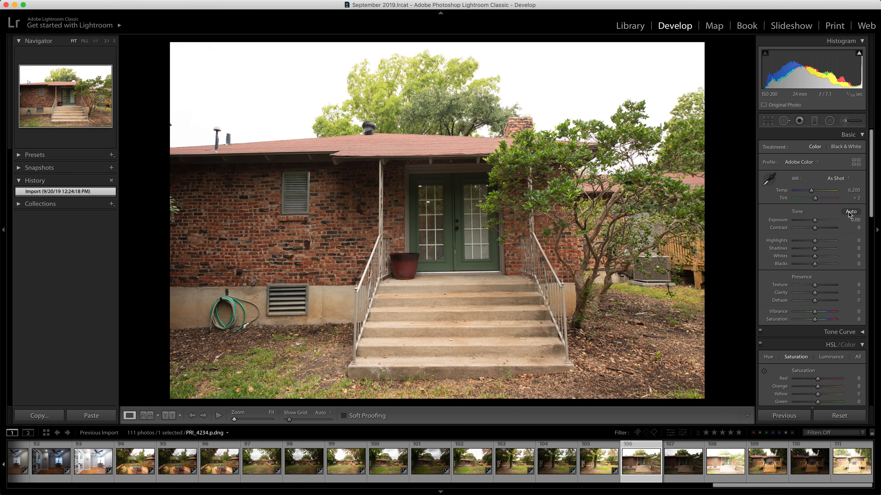
pyautogui.press('Right')
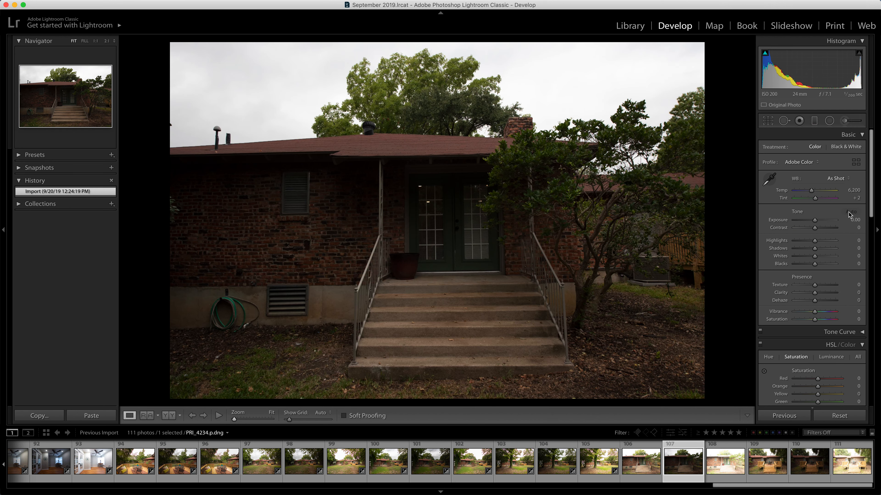
pyautogui.click(850, 212)
pyautogui.press('Right')
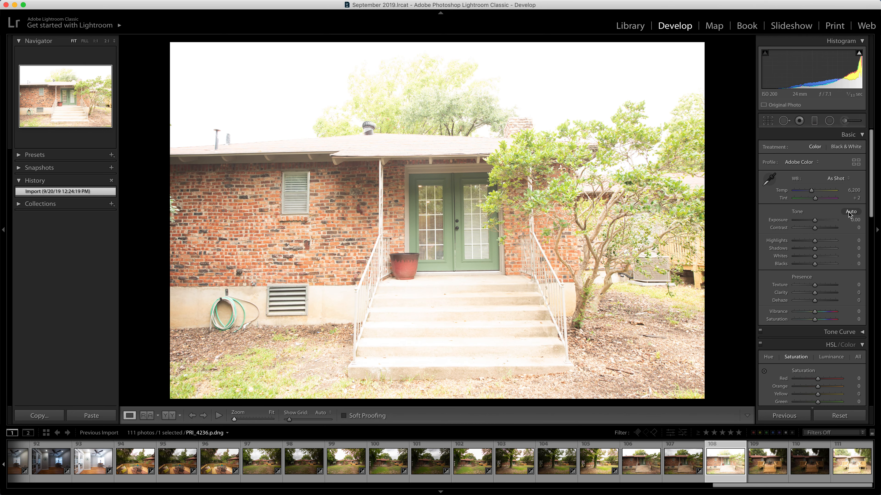
pyautogui.click(849, 212)
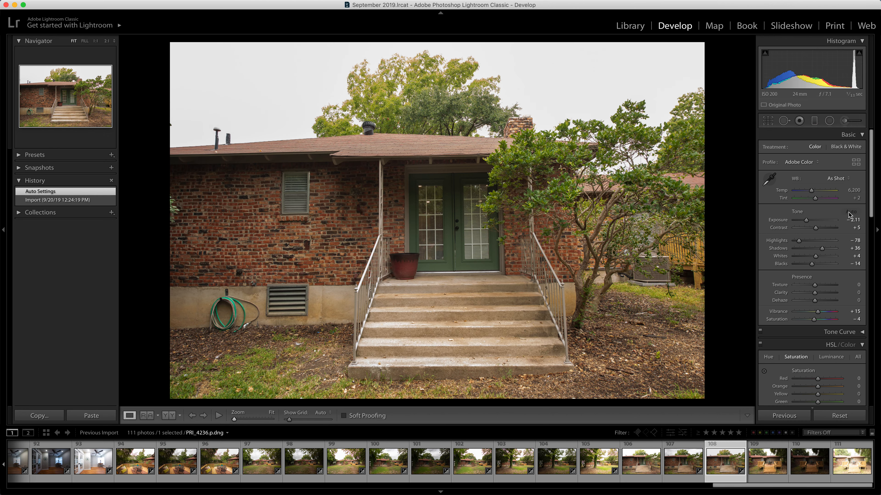
# Apply automatic tone settings to the three wooden deck stairs photos, PRI_4237, PRI_4238 and PRI_4239
pyautogui.press('Right')
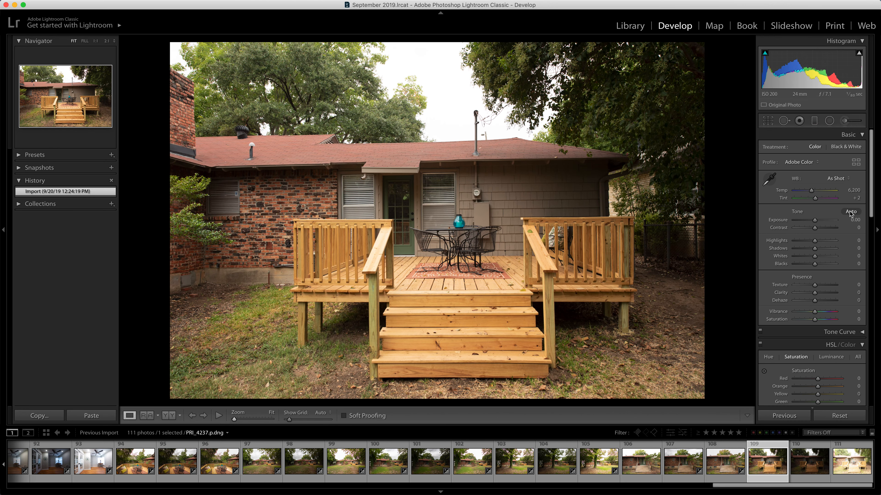
pyautogui.click(850, 212)
pyautogui.press('Right')
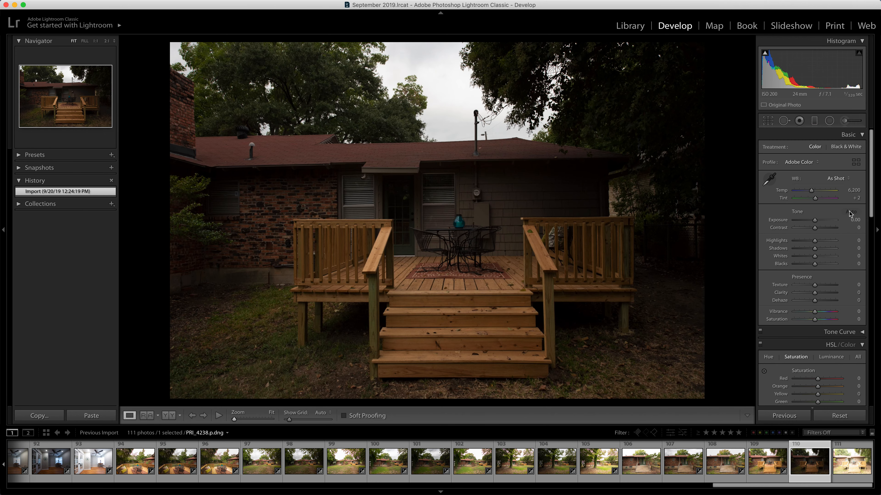
pyautogui.click(851, 212)
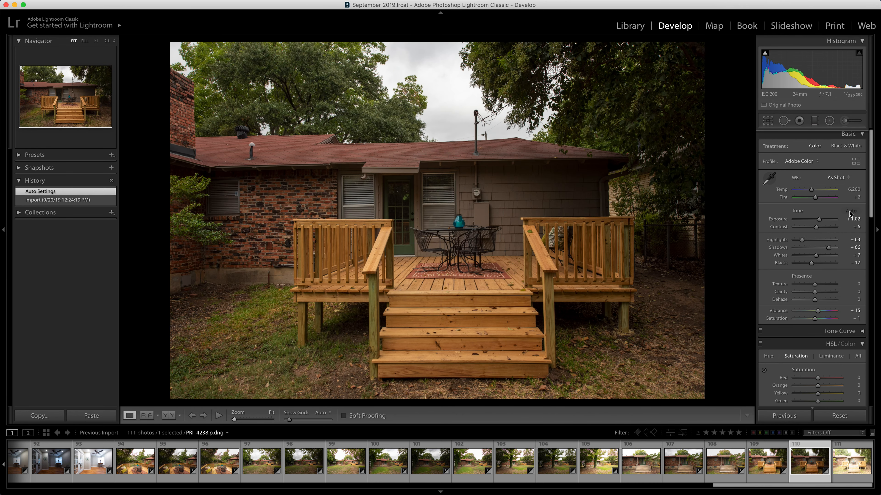
pyautogui.press('Right')
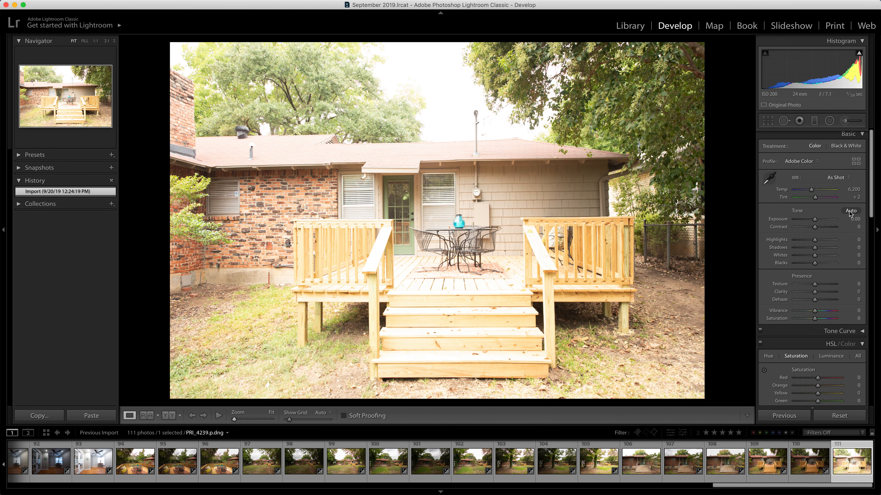
pyautogui.click(850, 212)
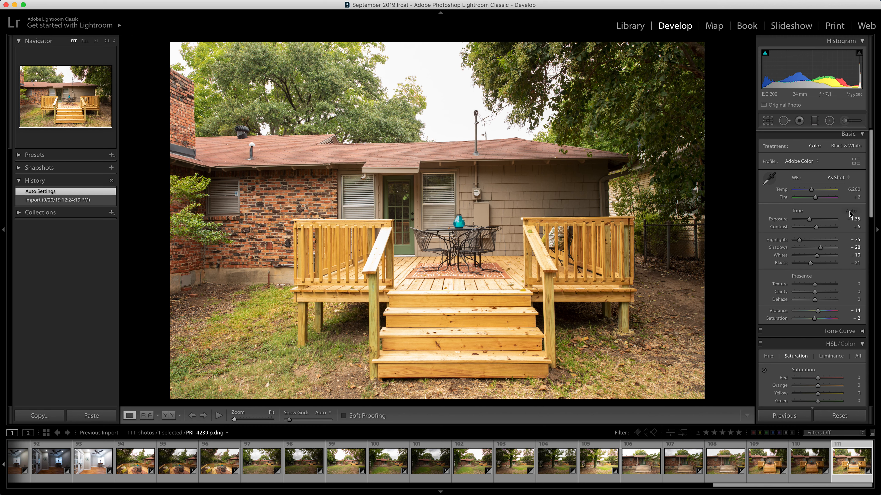
# Select all imported photos and auto-stack them by capture time with 0:00:03 between stacks
pyautogui.press('super+a')
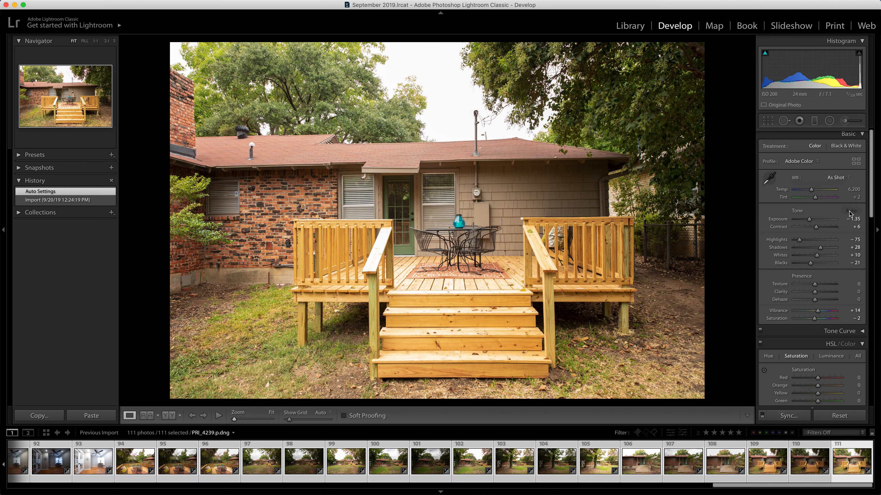
pyautogui.rightClick(386, 458)
pyautogui.moveTo(411, 374)
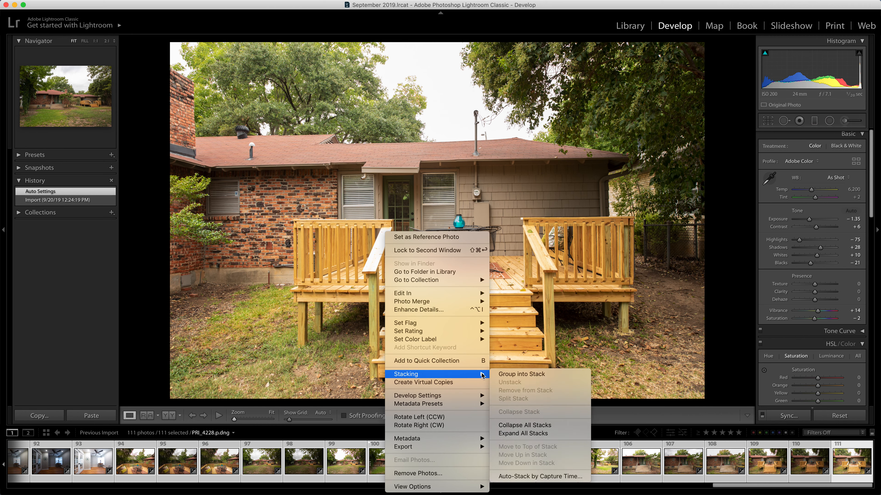
pyautogui.click(513, 477)
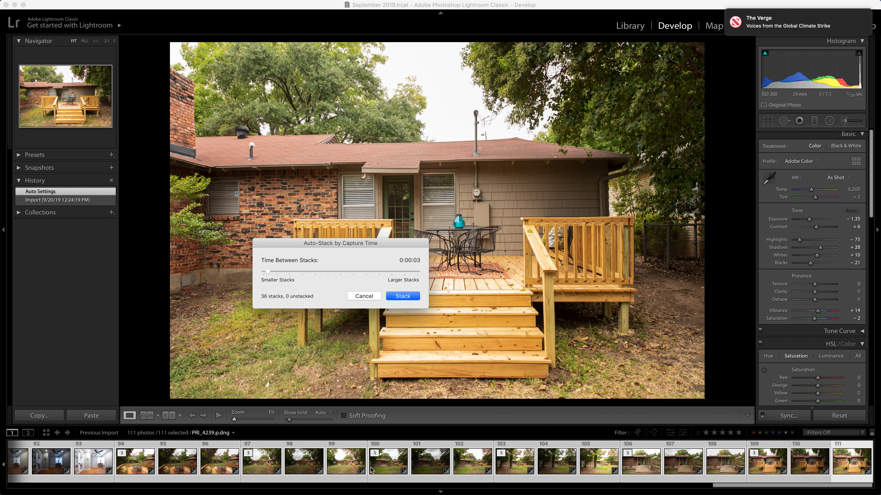
pyautogui.click(397, 298)
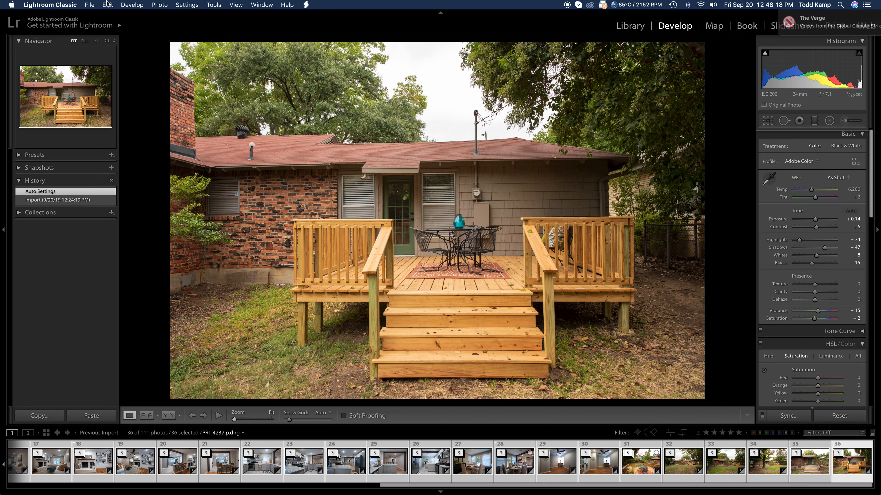
# Open the LR/Enfuse exposure blending settings for the selected stacks
pyautogui.click(89, 5)
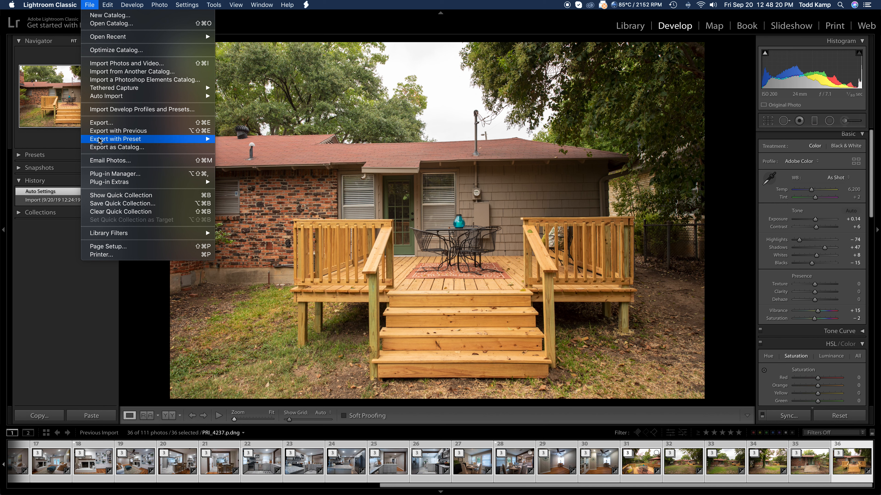
pyautogui.moveTo(113, 183)
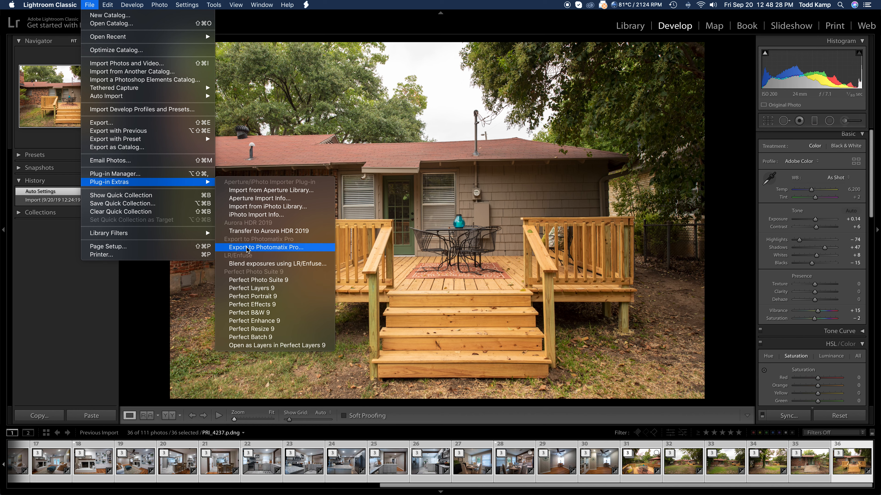
pyautogui.click(255, 265)
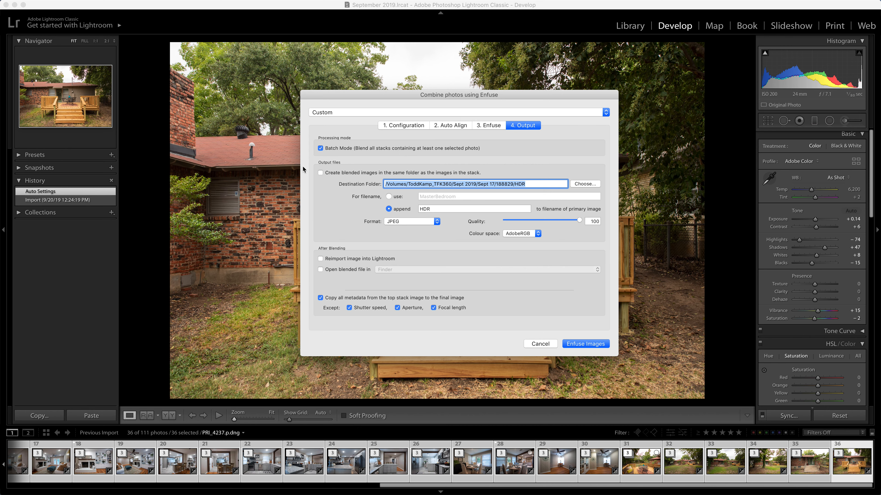
# Create a 189194HDR folder inside 189194, make it the destination for the blended images, and start the Enfuse batch
pyautogui.click(578, 184)
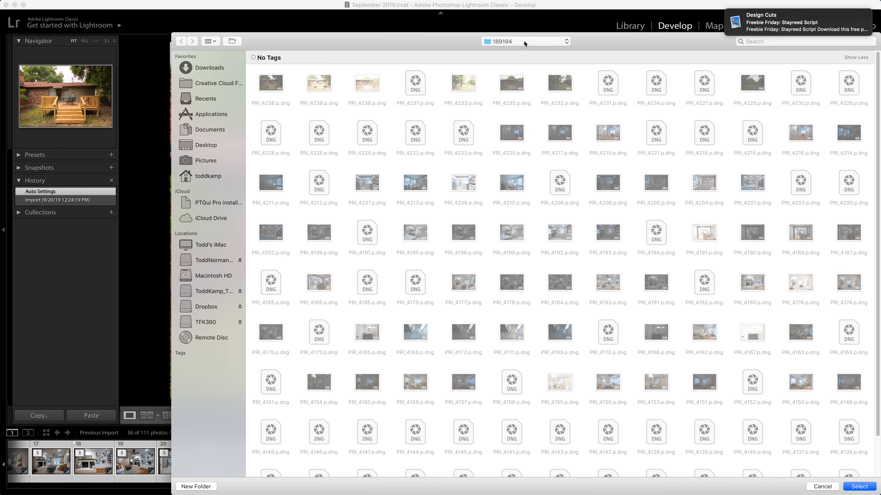
pyautogui.click(523, 42)
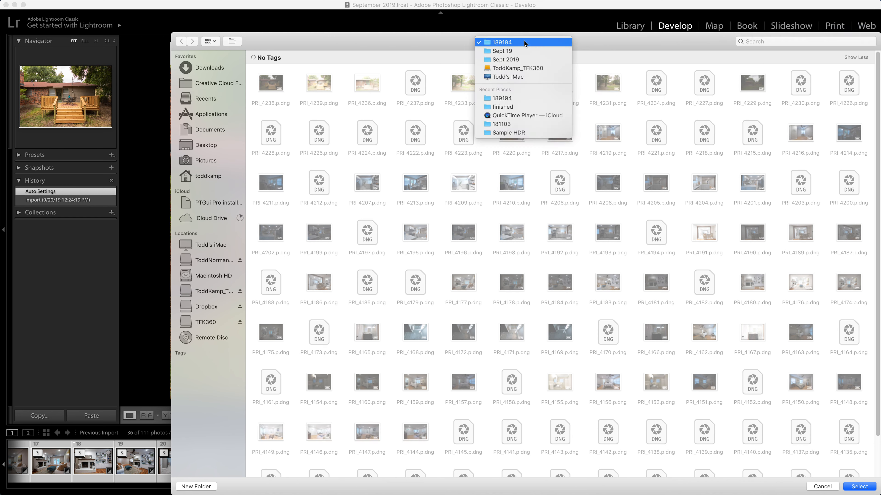
pyautogui.click(524, 42)
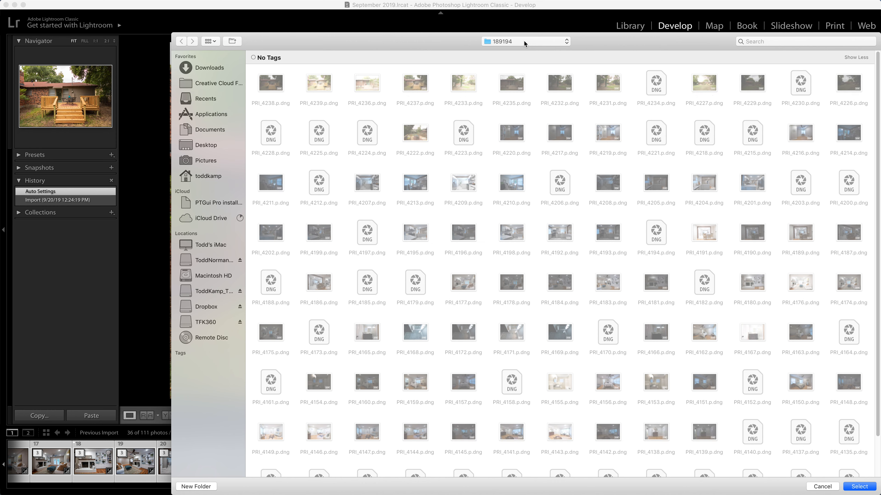
pyautogui.click(202, 487)
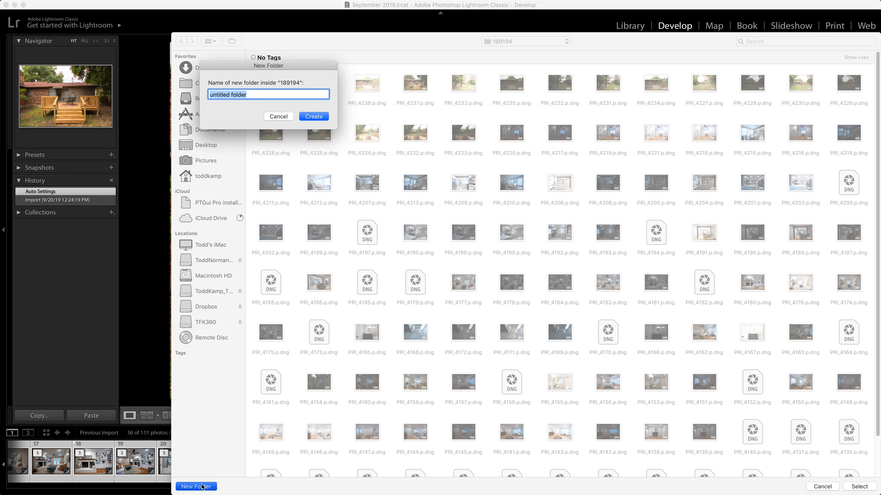
pyautogui.write('189')
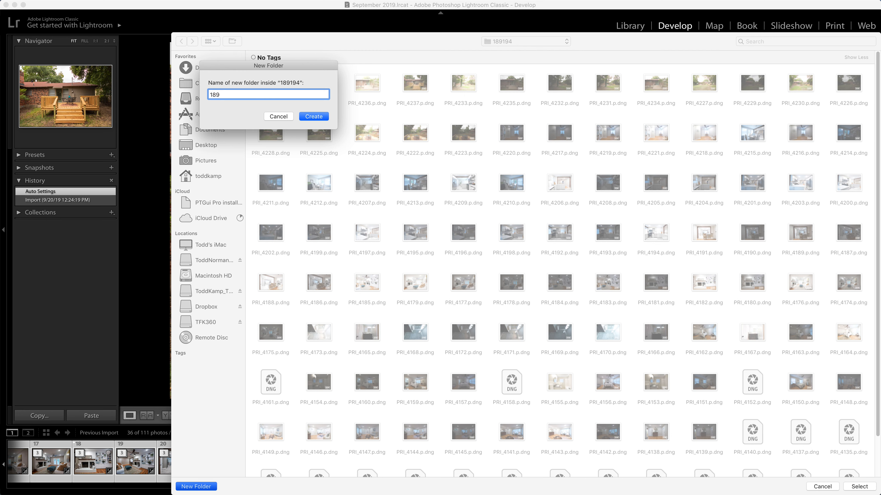
pyautogui.write('194HDR')
pyautogui.click(318, 117)
pyautogui.click(855, 486)
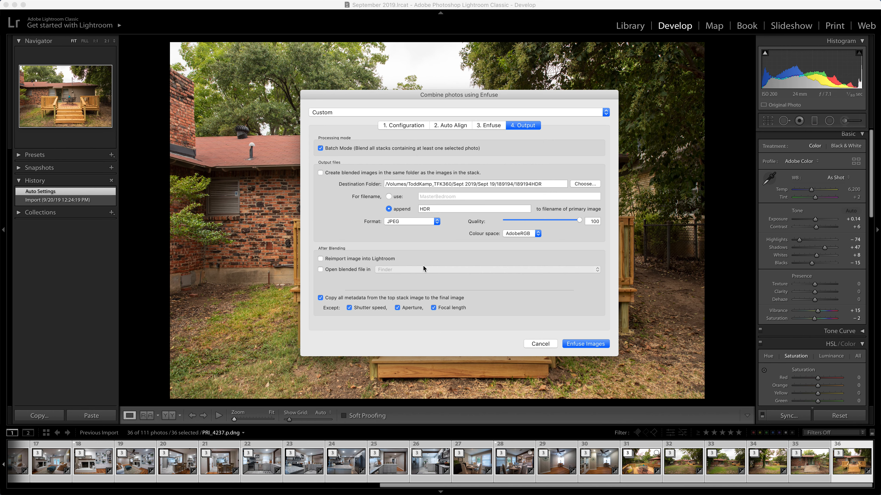
pyautogui.click(586, 344)
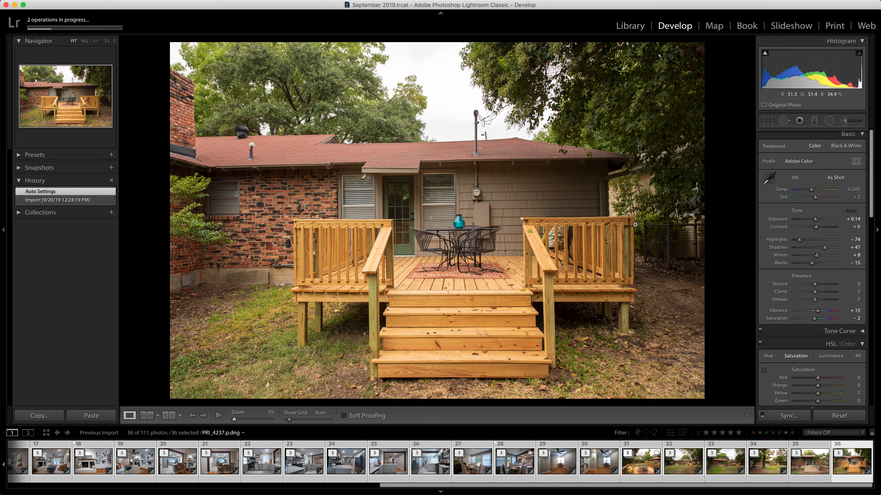
# Switch to Adobe Bridge, browse the 189194 folder under Sept 19, and open its 189194HDR subfolder
pyautogui.click(668, 487)
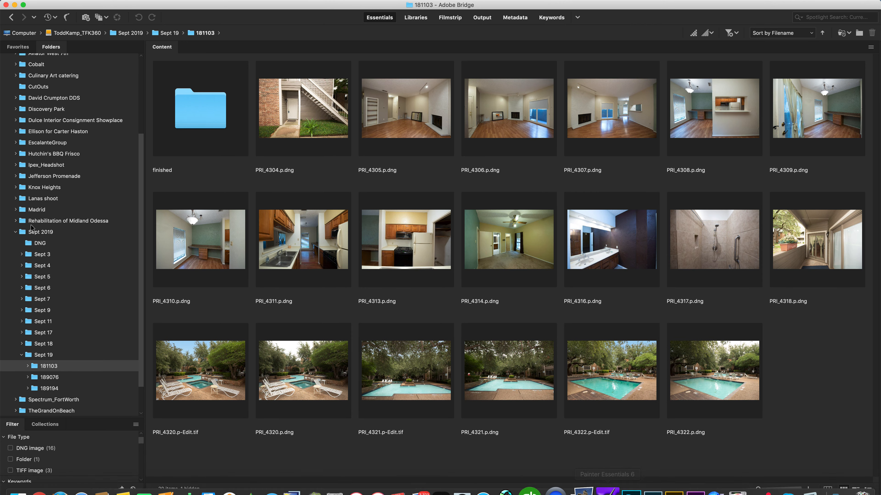
pyautogui.click(55, 388)
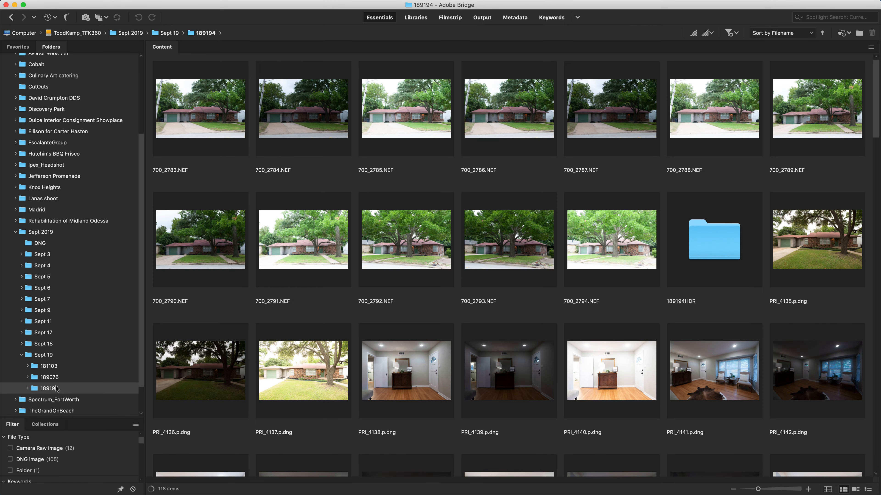
pyautogui.scroll(-5, 322, 265)
pyautogui.scroll(-10, 322, 265)
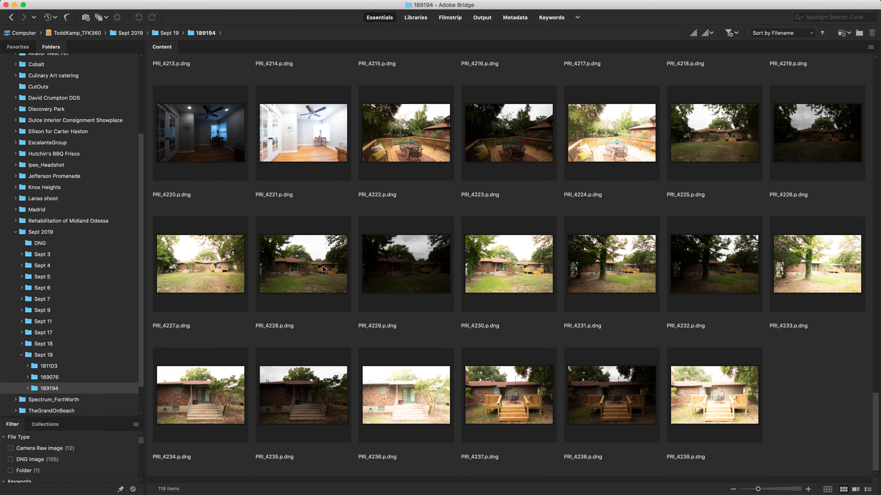
pyautogui.scroll(20, 508, 295)
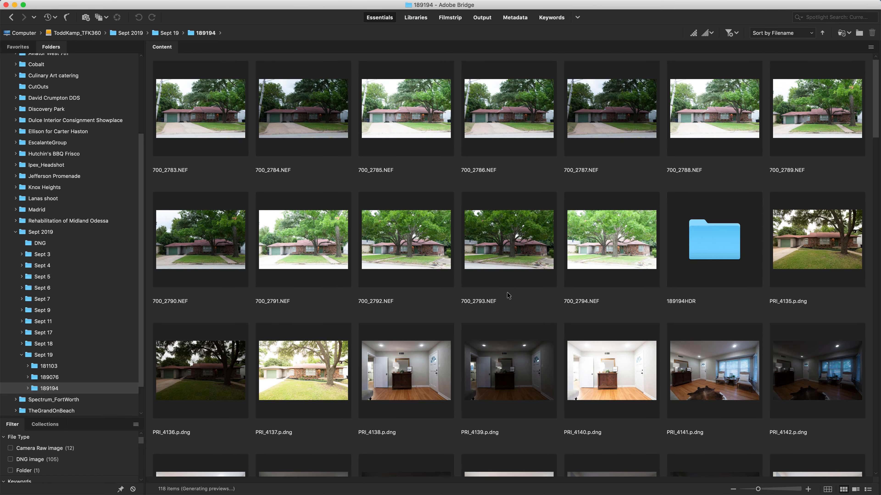
pyautogui.scroll(-3, 508, 295)
pyautogui.scroll(3, 508, 295)
pyautogui.doubleClick(723, 242)
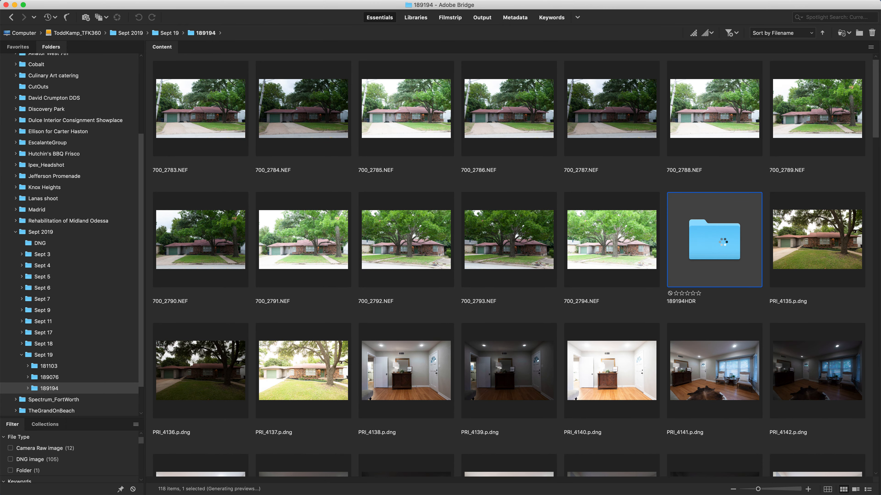